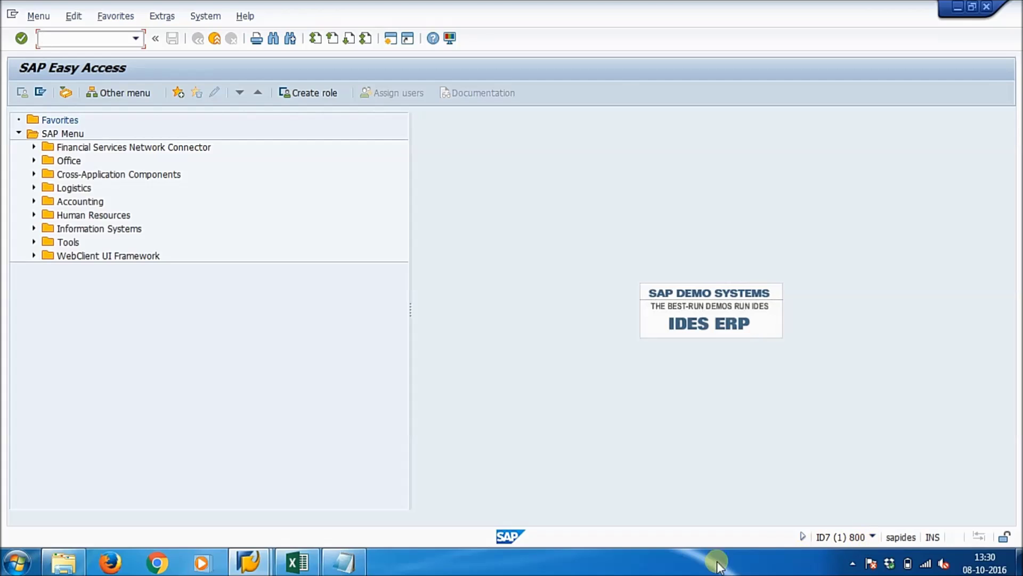
- Review the Step 6 instructions in the Standard Idoc notes
{"action": "left_click", "coordinate": [344, 560]}
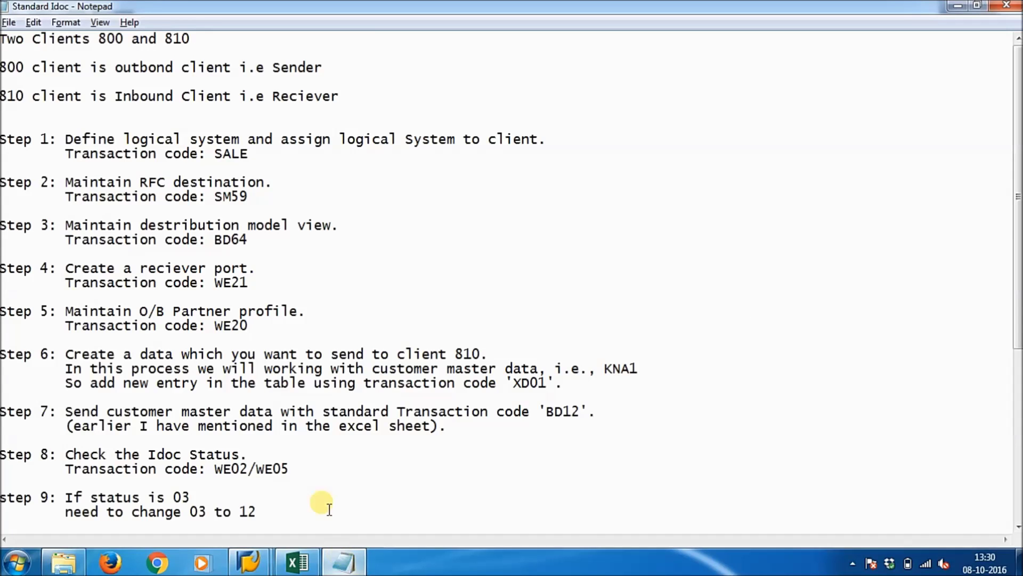
{"action": "left_click", "coordinate": [277, 327]}
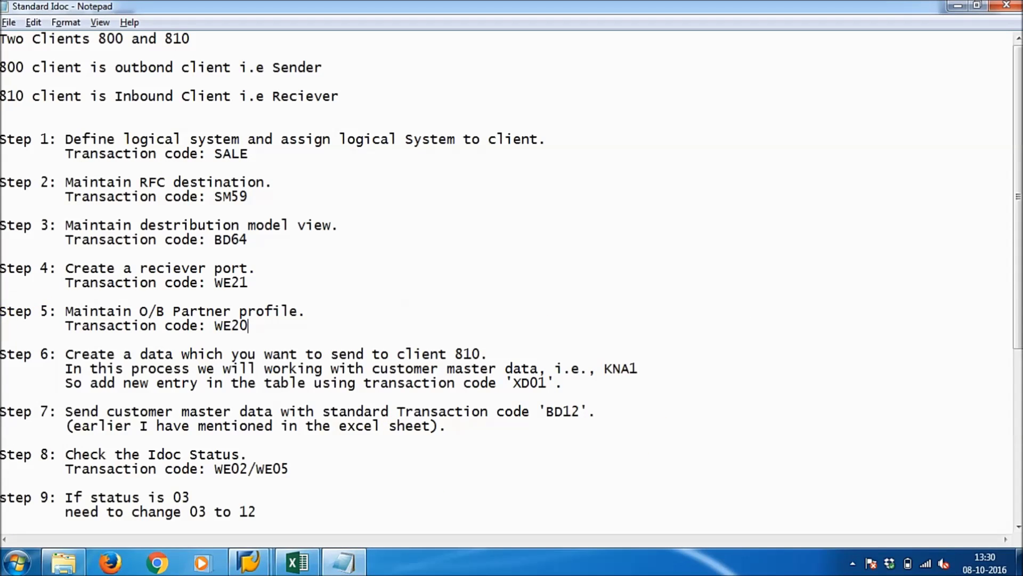
{"action": "left_click_drag", "start_coordinate": [1, 354], "coordinate": [354, 402]}
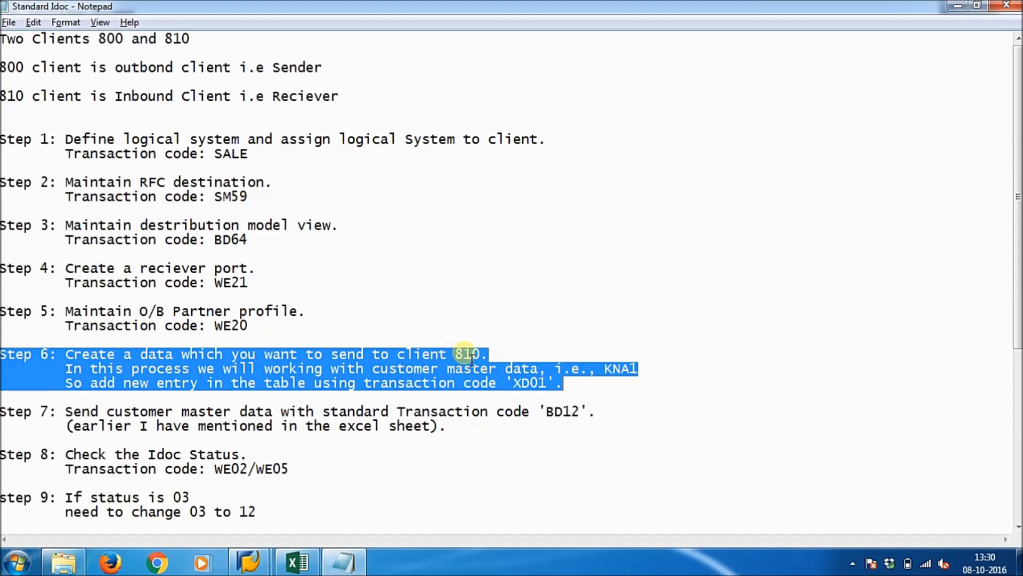
{"action": "left_click", "coordinate": [522, 343]}
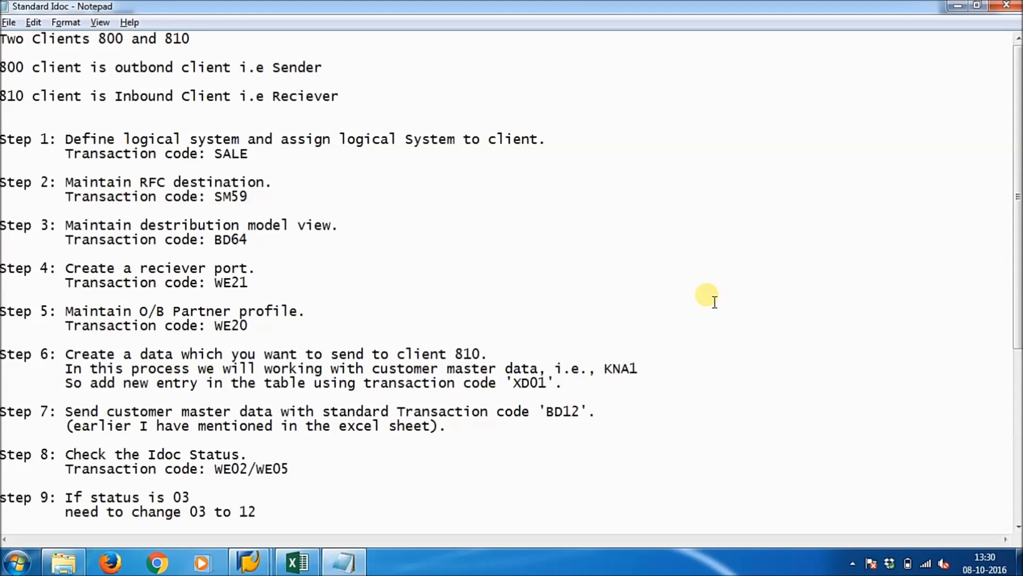
- Run XD01 and enter customer number 9328 with company code 1000
{"action": "key", "text": "alt+Tab"}
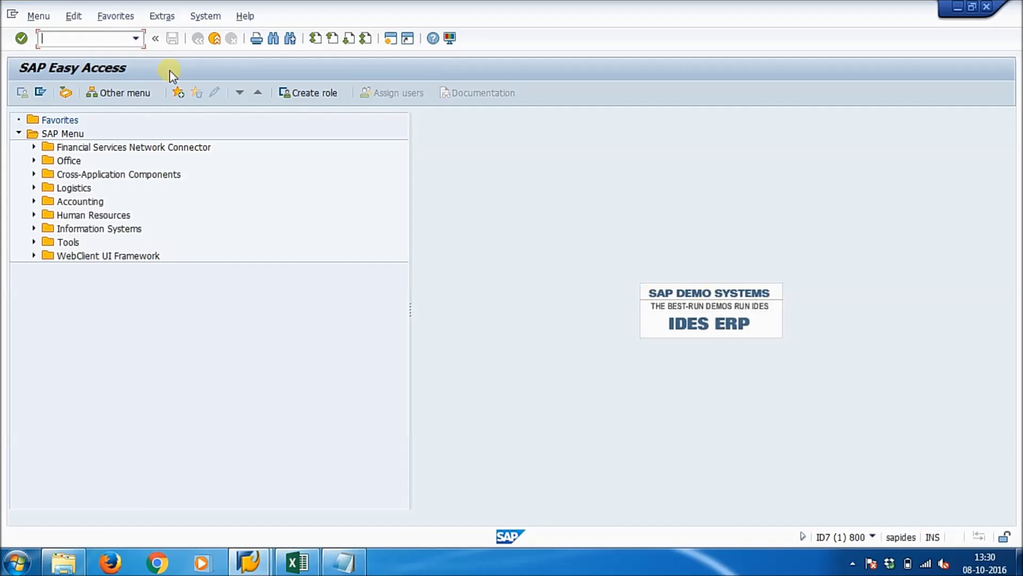
{"action": "type", "text": "xd01"}
{"action": "key", "text": "Return"}
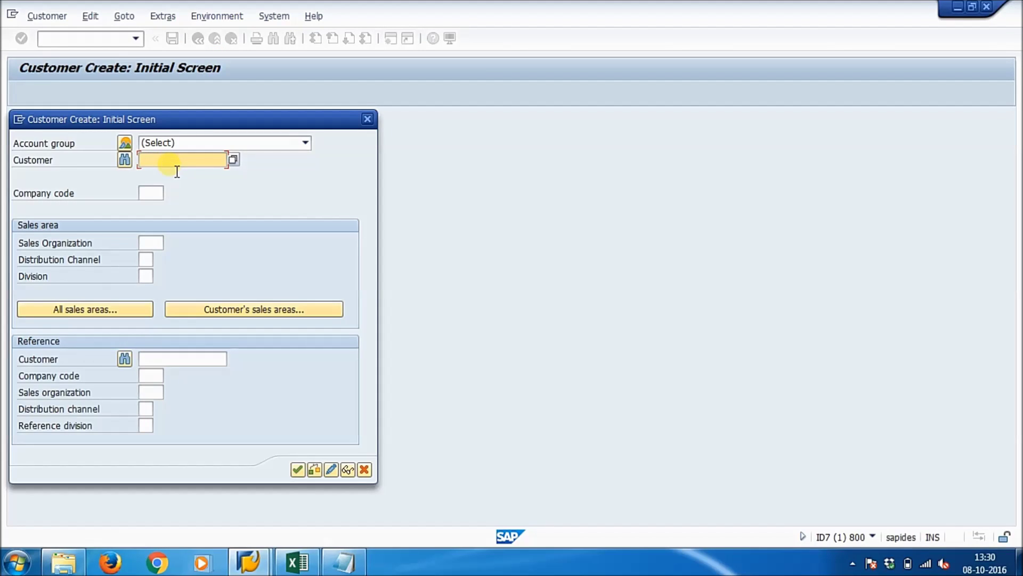
{"action": "type", "text": "9"}
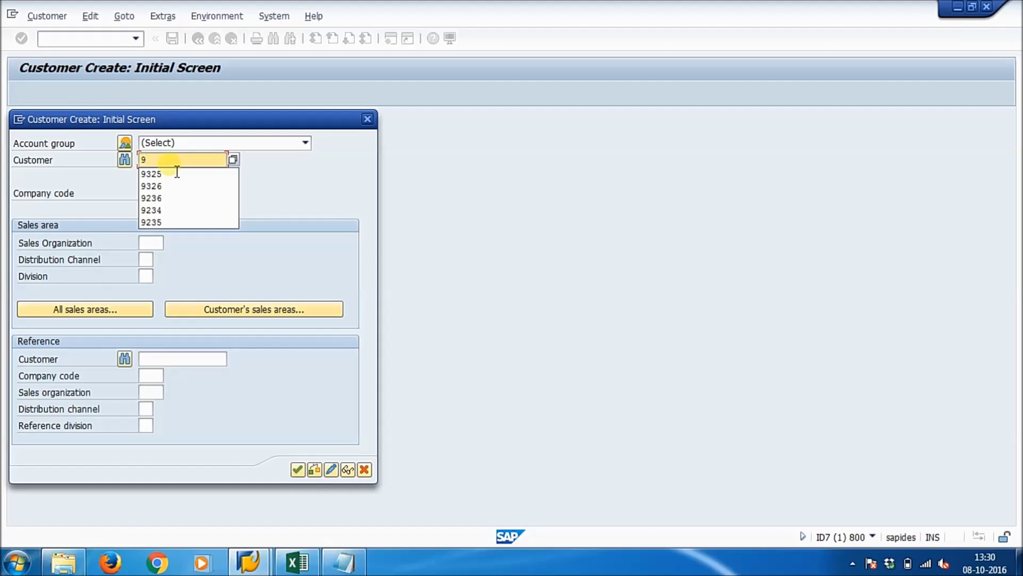
{"action": "type", "text": "328"}
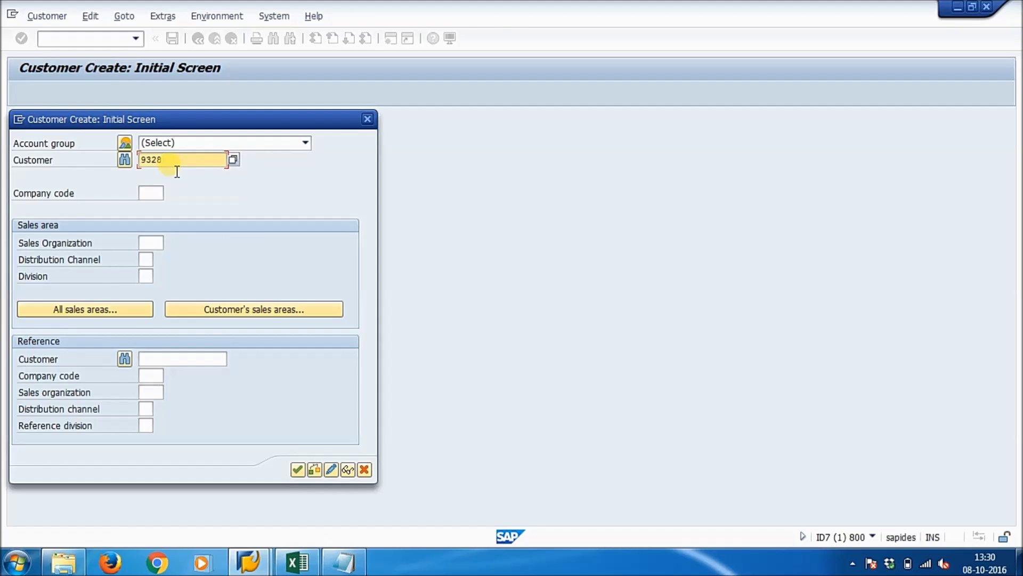
{"action": "double_click", "coordinate": [173, 167]}
{"action": "key", "text": "Home"}
{"action": "left_click", "coordinate": [152, 195]}
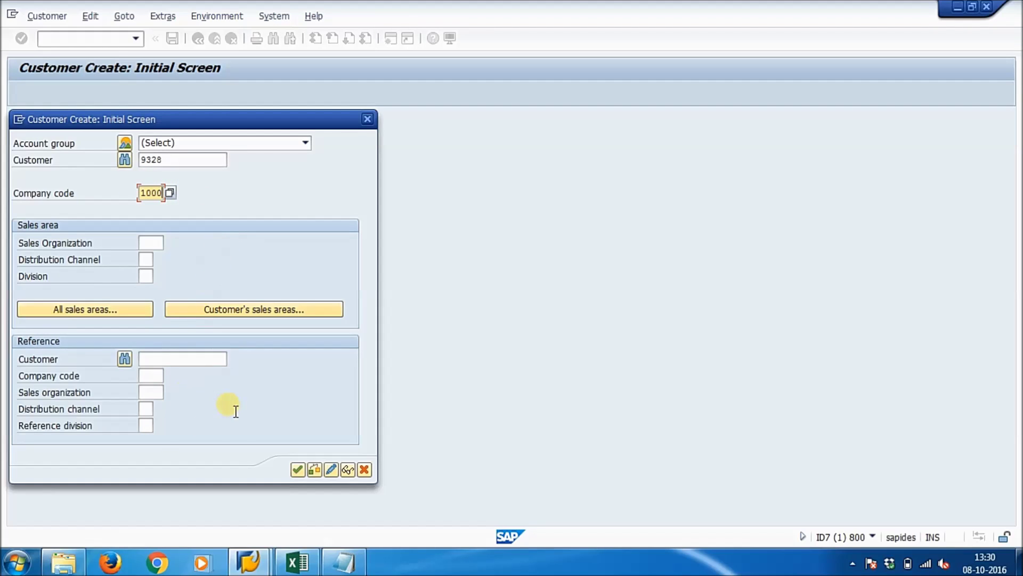
{"action": "left_click", "coordinate": [297, 470]}
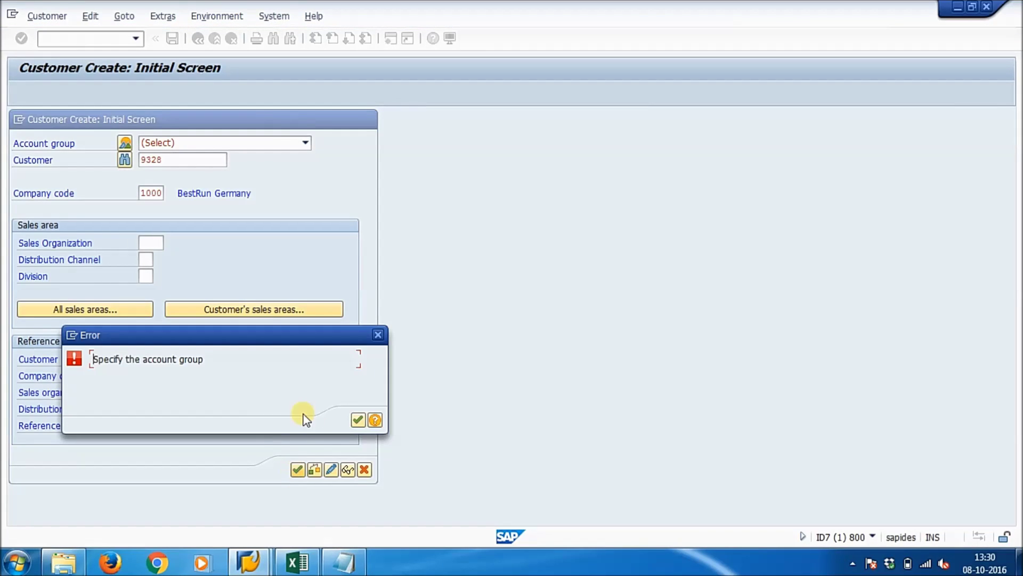
- Choose account group Bill-to party and continue to the general data screen
{"action": "left_click", "coordinate": [358, 420]}
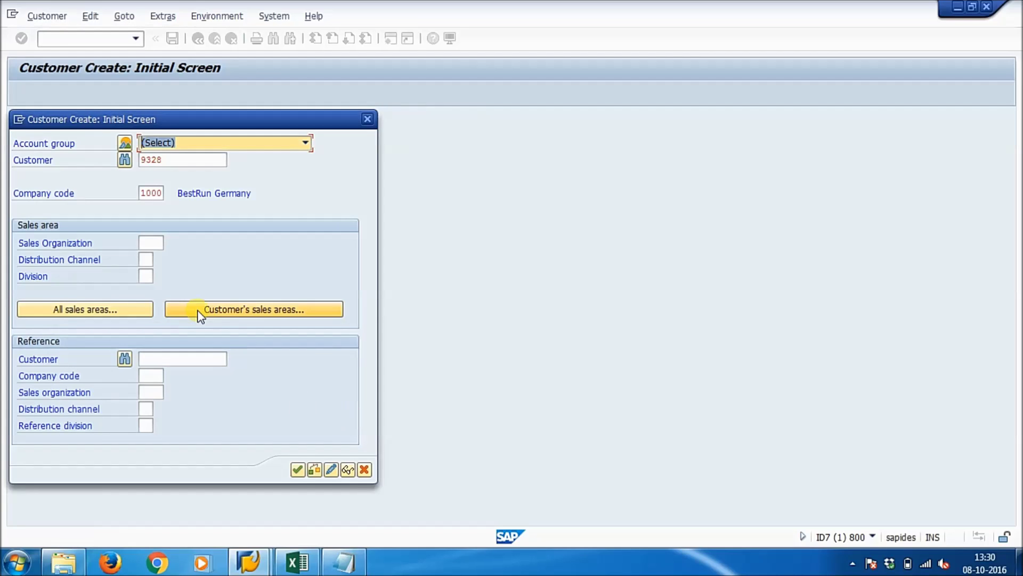
{"action": "left_click", "coordinate": [263, 145]}
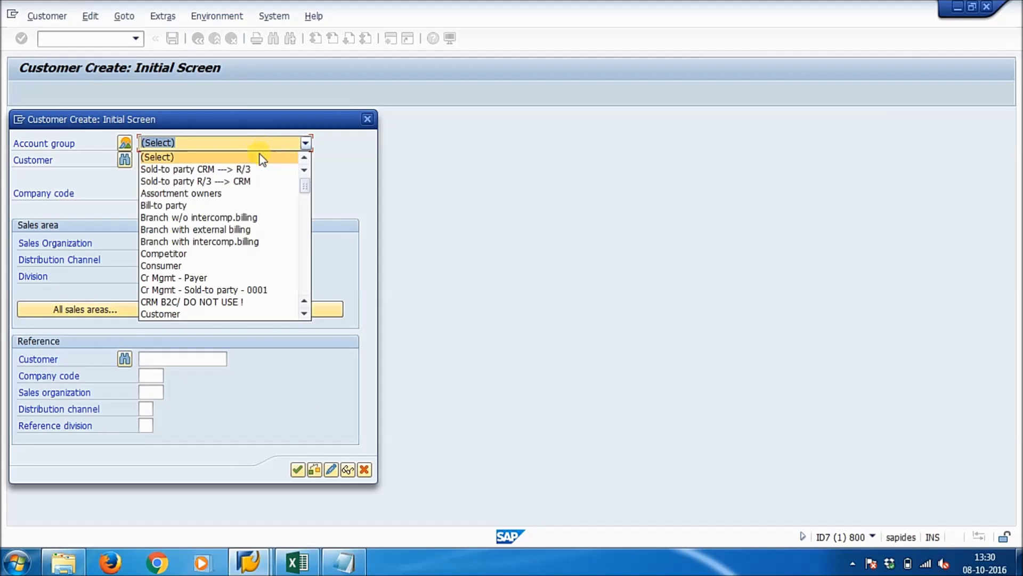
{"action": "left_click", "coordinate": [203, 207]}
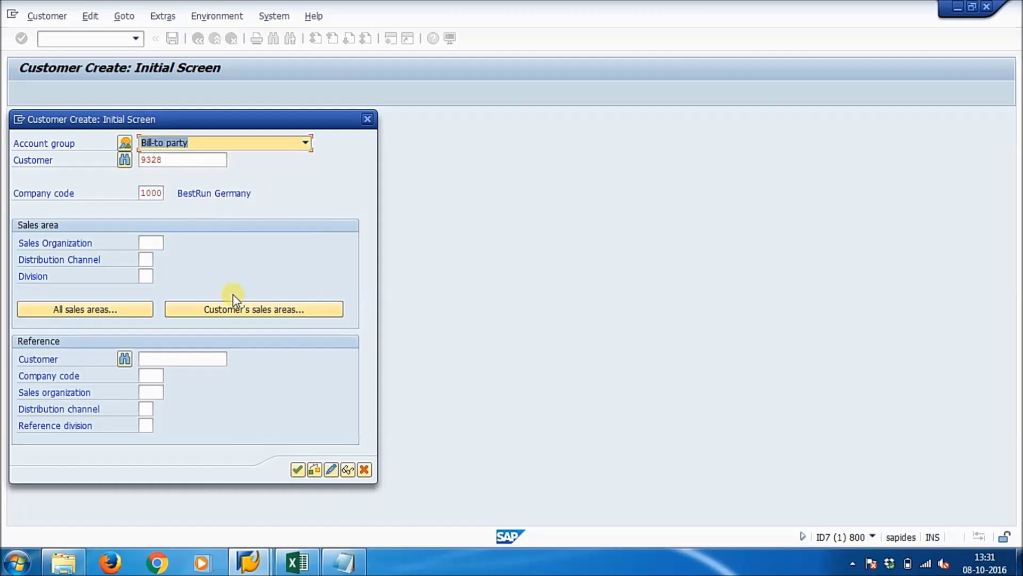
{"action": "left_click", "coordinate": [298, 470]}
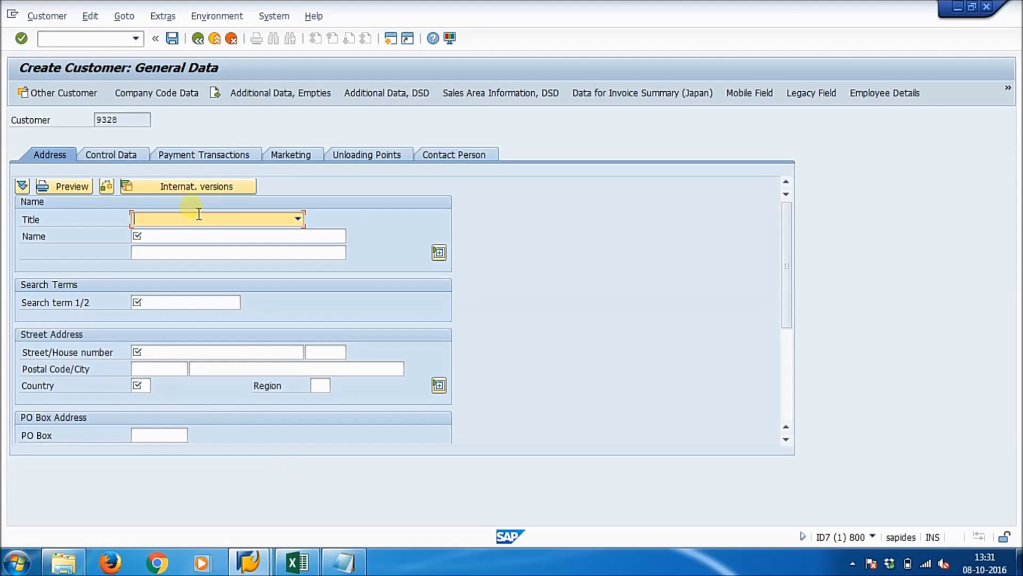
- Enter name Client800, search term cl800, street 221 and country IN, then save
{"action": "left_click", "coordinate": [155, 240]}
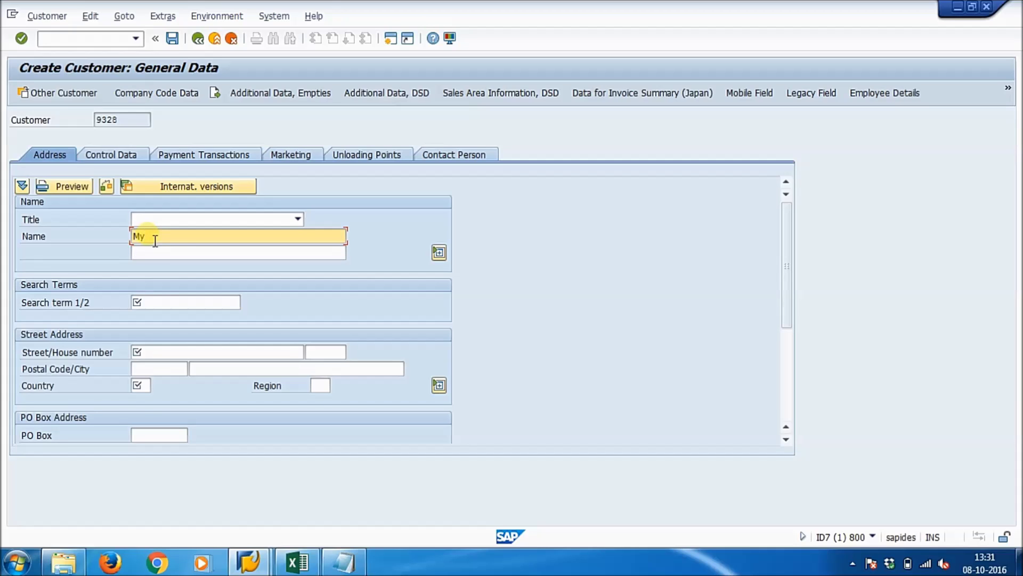
{"action": "key", "text": "BackSpace"}
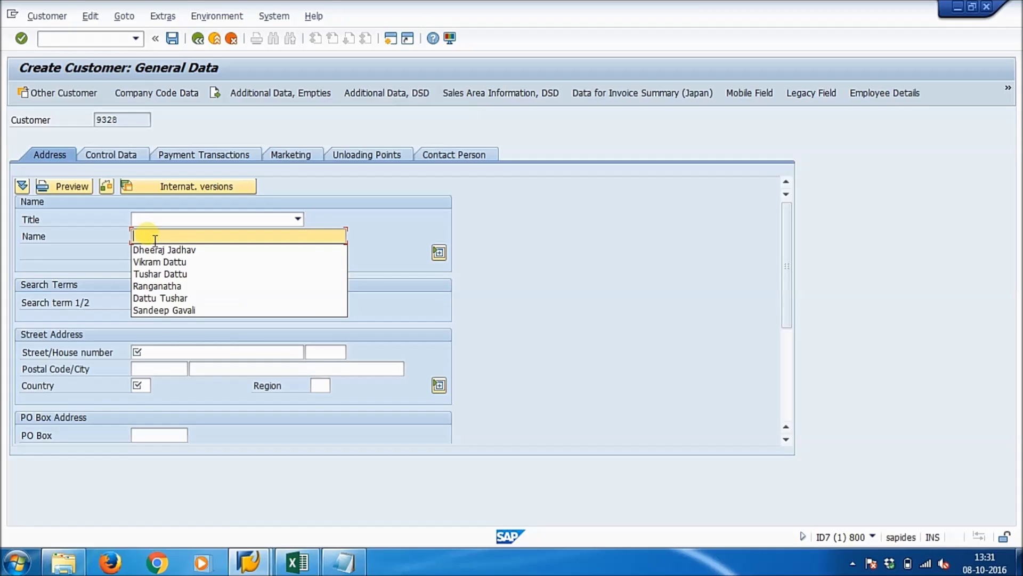
{"action": "type", "text": "Client800"}
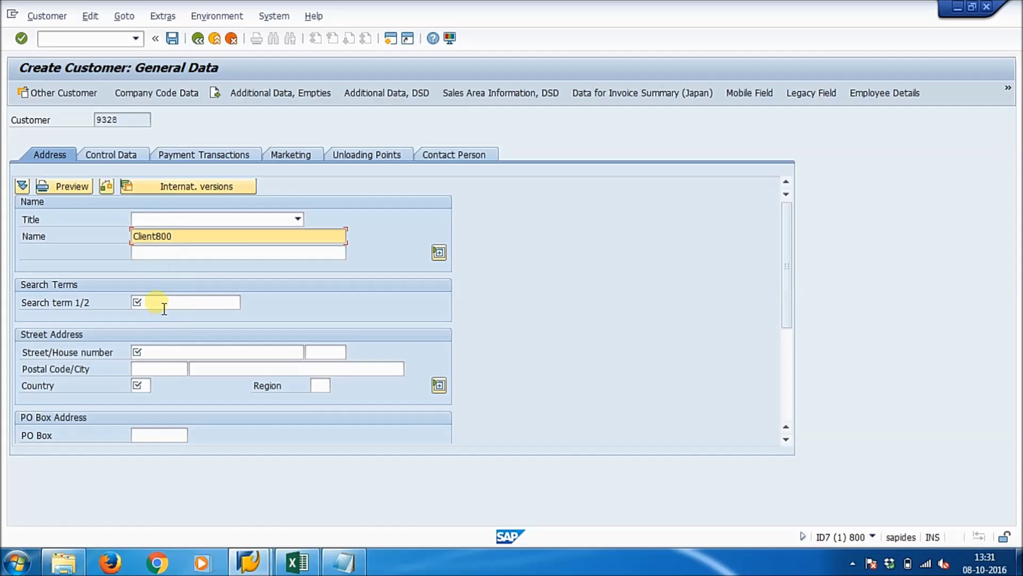
{"action": "left_click", "coordinate": [164, 307]}
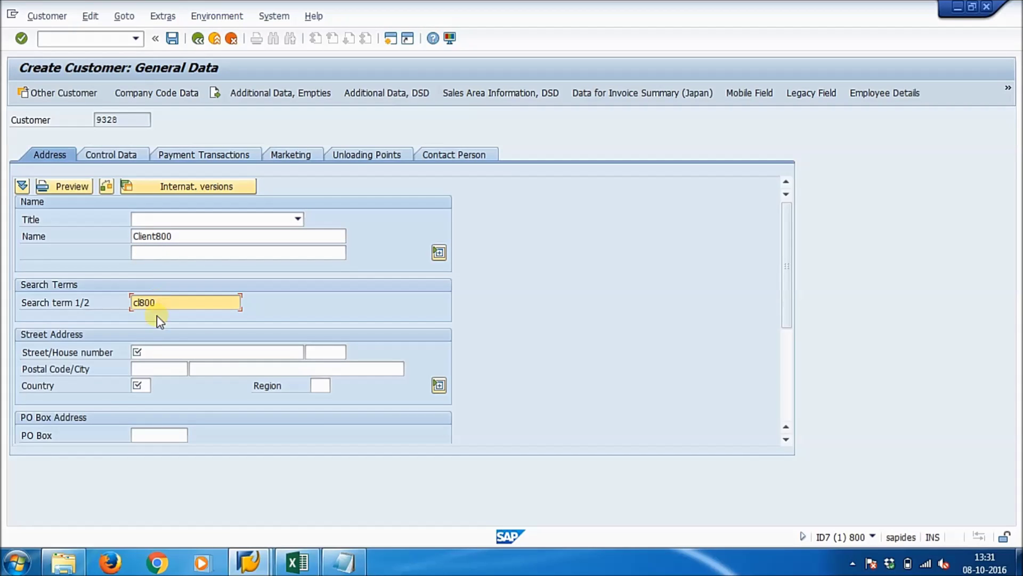
{"action": "left_click", "coordinate": [162, 353]}
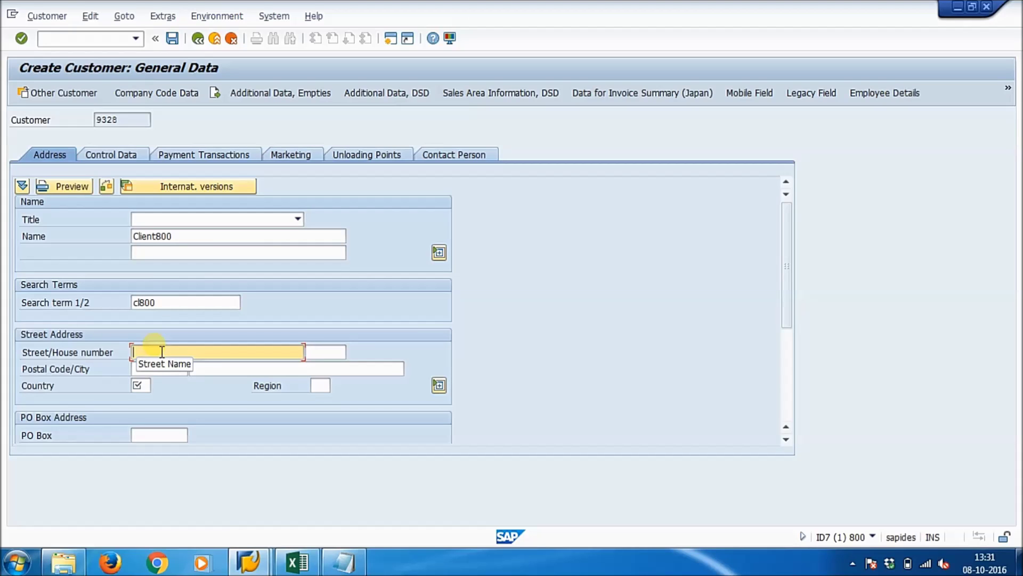
{"action": "type", "text": "221"}
{"action": "left_click", "coordinate": [147, 388]}
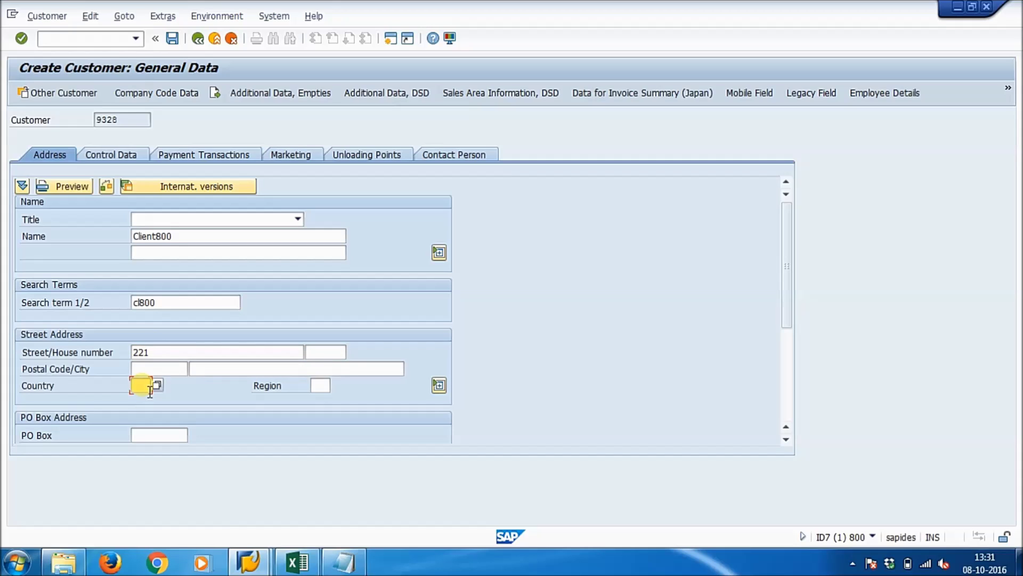
{"action": "type", "text": "in"}
{"action": "left_click", "coordinate": [171, 38]}
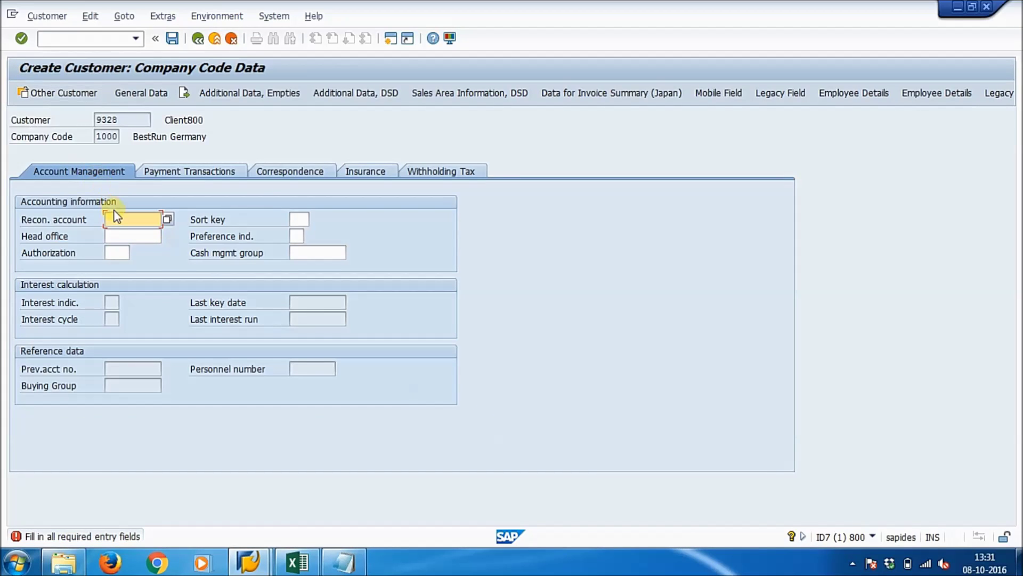
- Enter reconciliation account 170000, save the customer and close the creation dialog
{"action": "type", "text": "17000"}
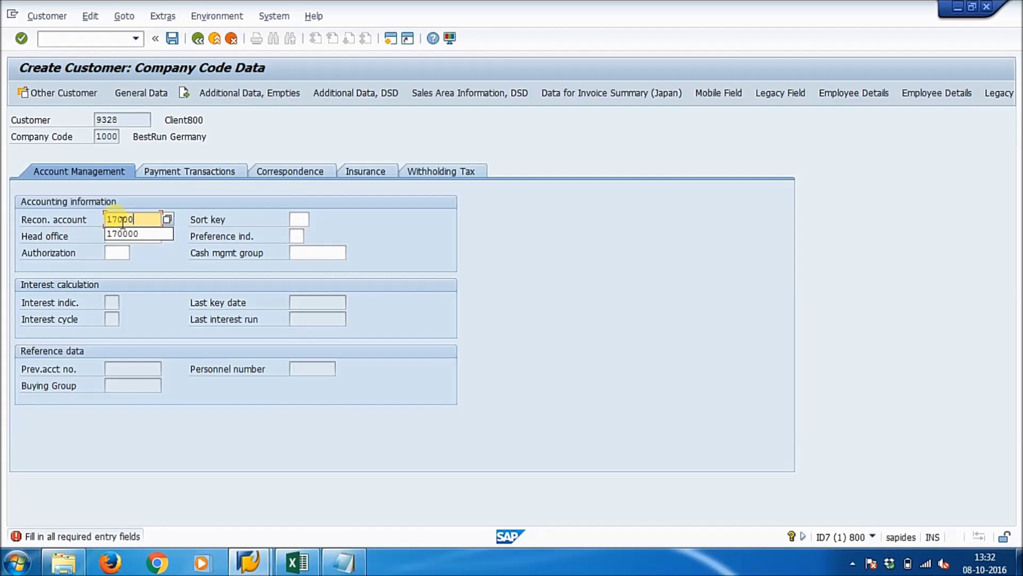
{"action": "type", "text": "0"}
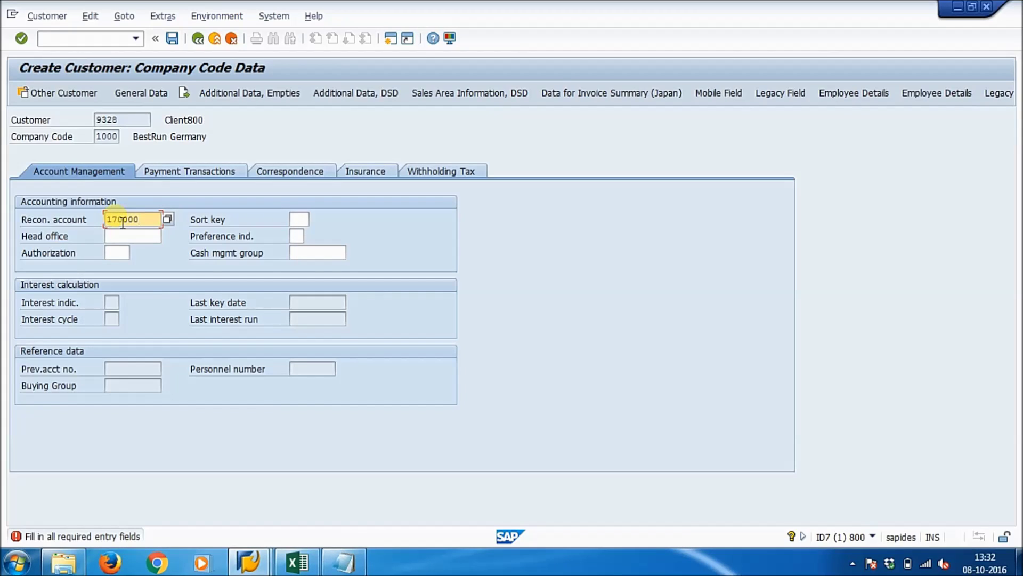
{"action": "left_click", "coordinate": [172, 38]}
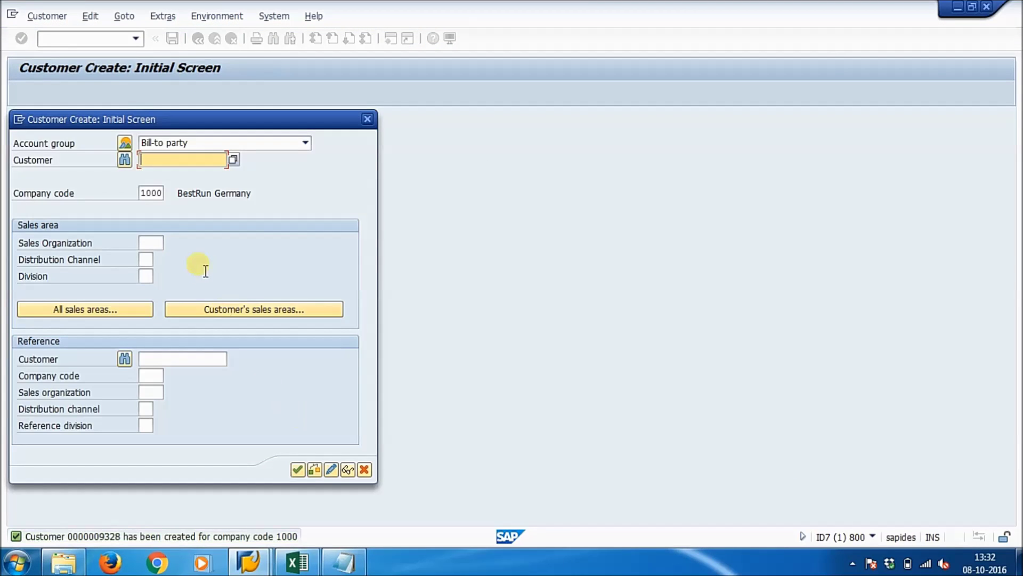
{"action": "left_click", "coordinate": [367, 472]}
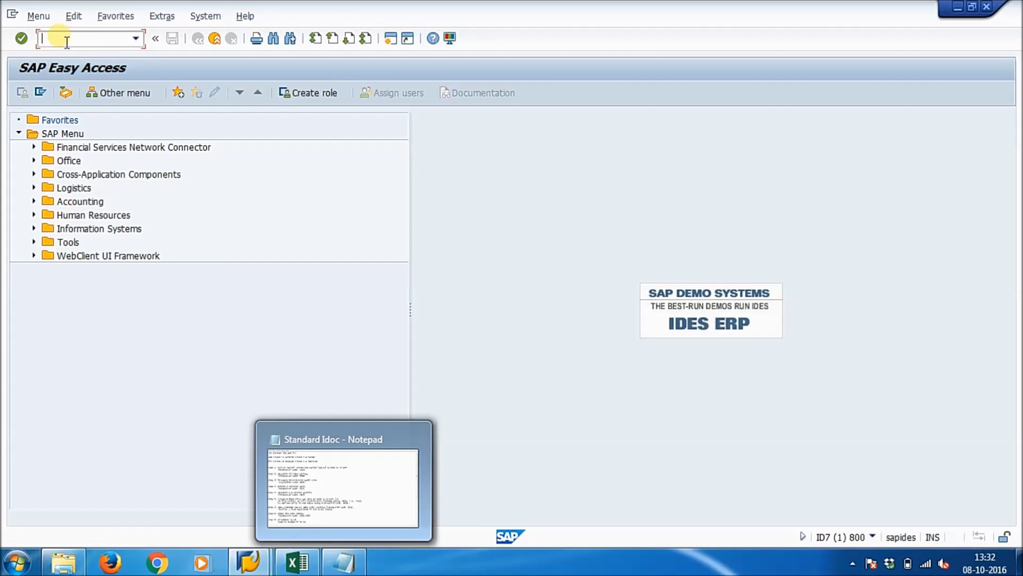
- Display table KNA1 in the general table display, filtered to customer 9328
{"action": "type", "text": "/"}
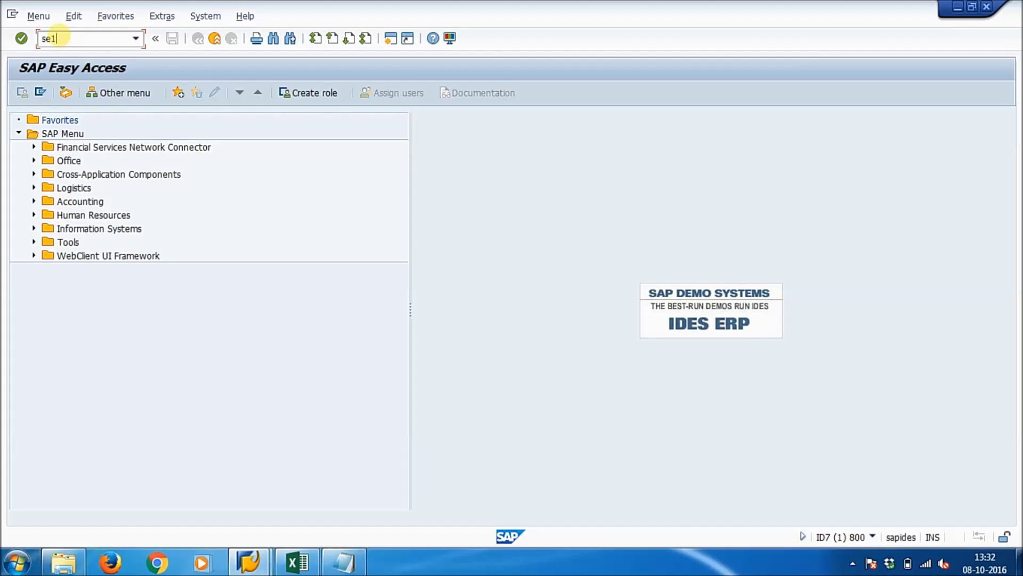
{"action": "key", "text": "Return"}
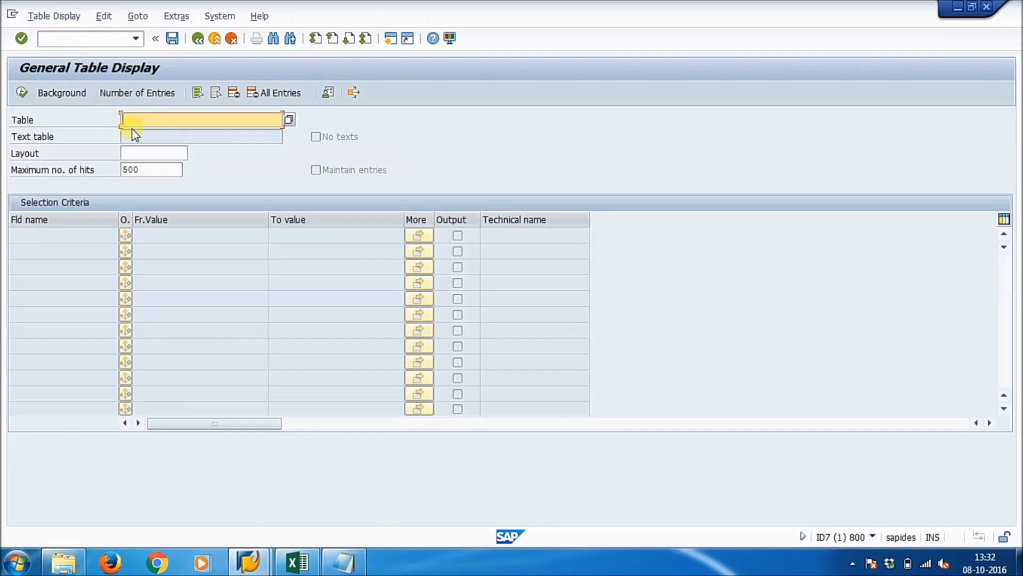
{"action": "type", "text": "kna1"}
{"action": "key", "text": "Return"}
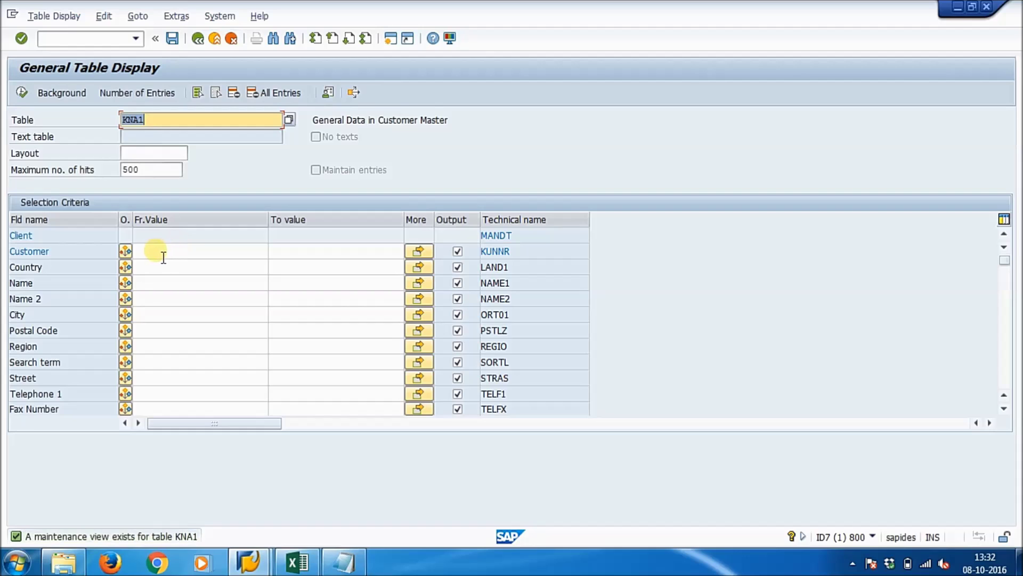
{"action": "left_click", "coordinate": [172, 255]}
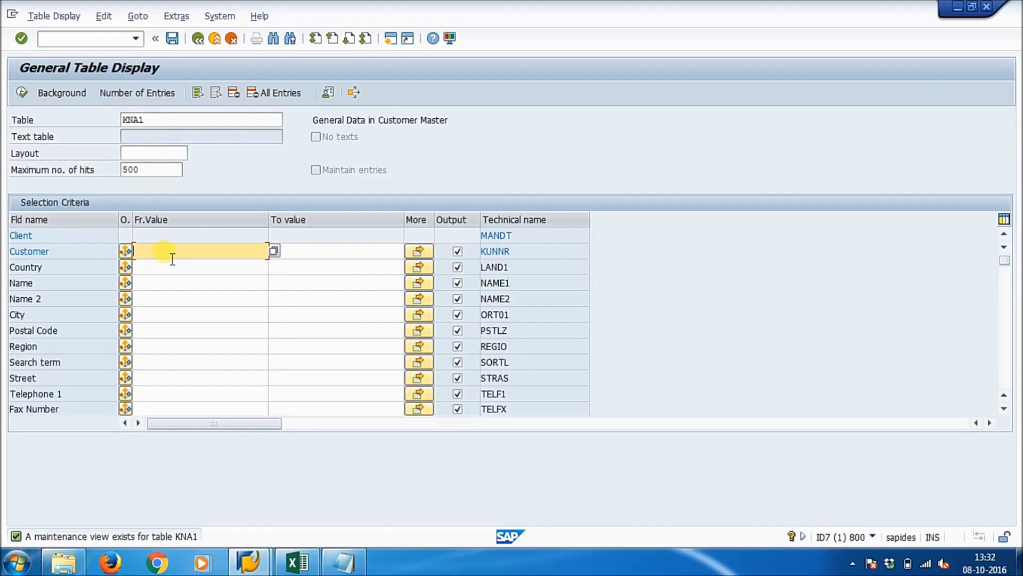
{"action": "type", "text": "9328"}
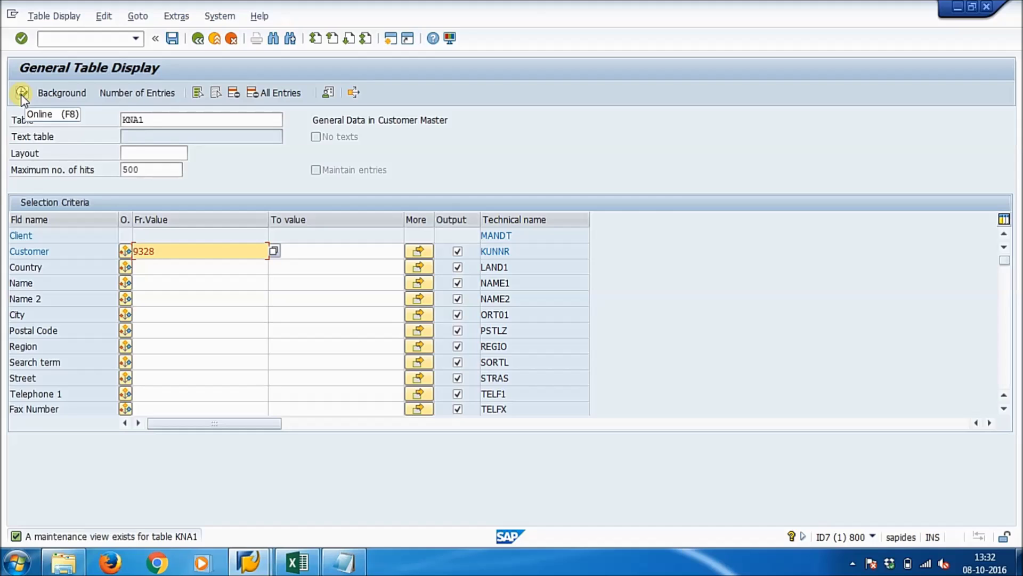
{"action": "key", "text": "F8"}
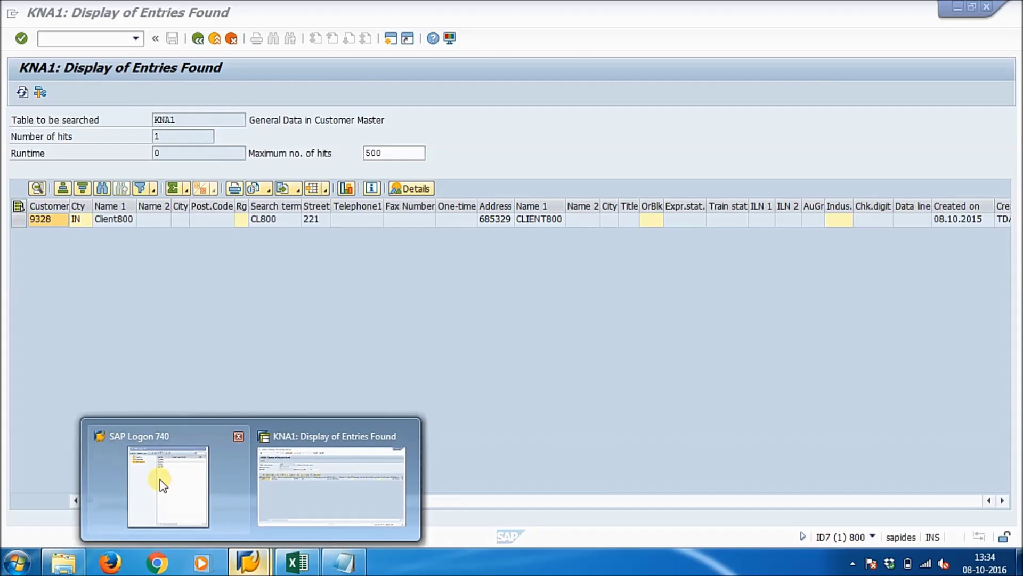
- Log on to the DEV system in client 810 with the user's credentials
{"action": "left_click", "coordinate": [162, 473]}
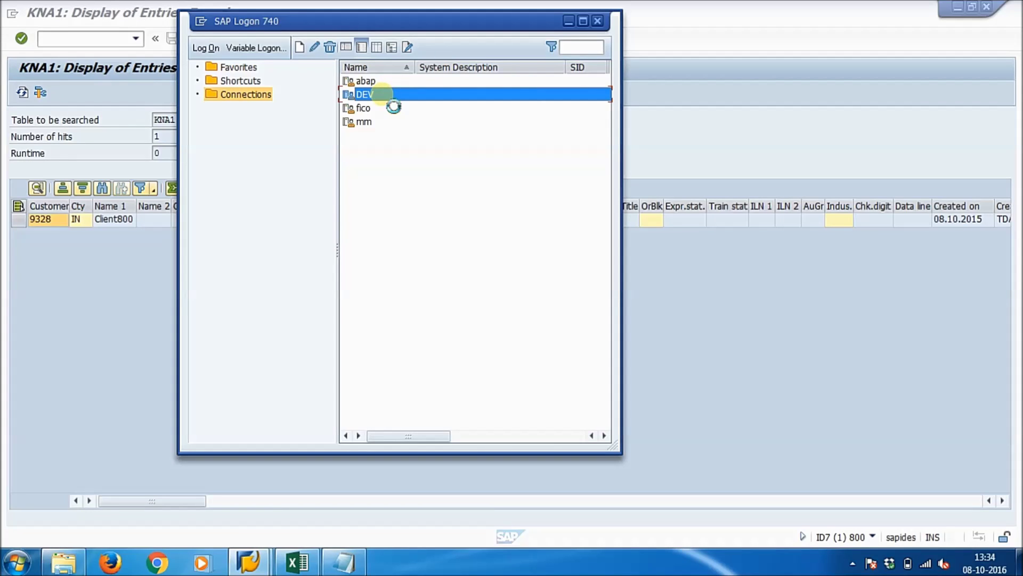
{"action": "double_click", "coordinate": [383, 96]}
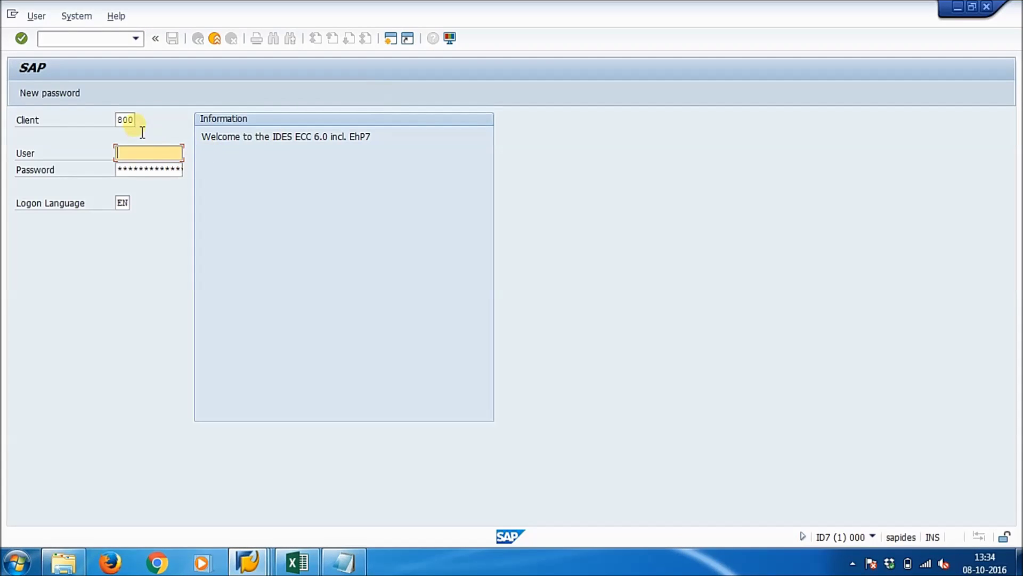
{"action": "left_click", "coordinate": [134, 120]}
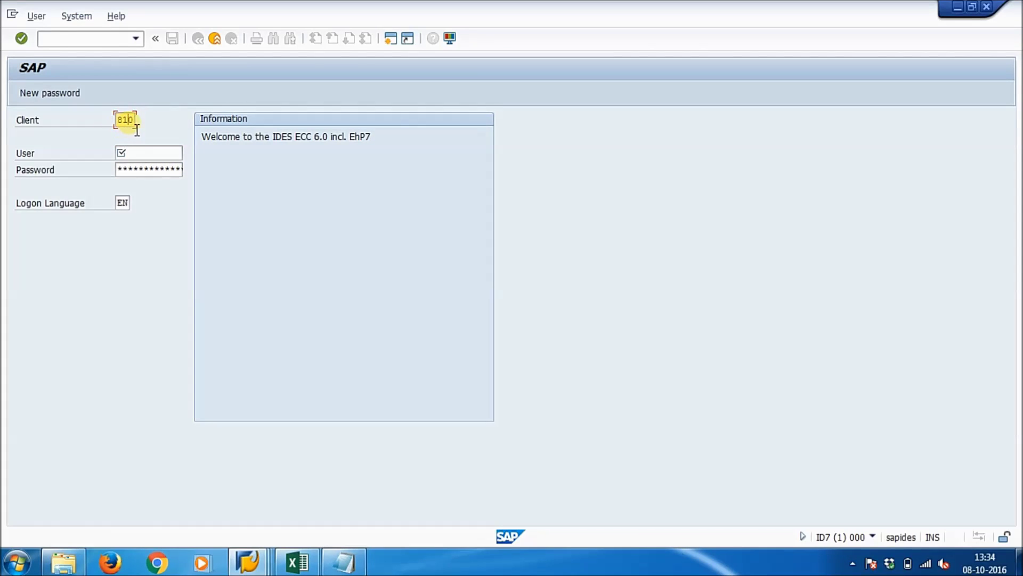
{"action": "left_click", "coordinate": [145, 155]}
{"action": "type", "text": "sa"}
{"action": "key", "text": "Down"}
{"action": "key", "text": "Tab"}
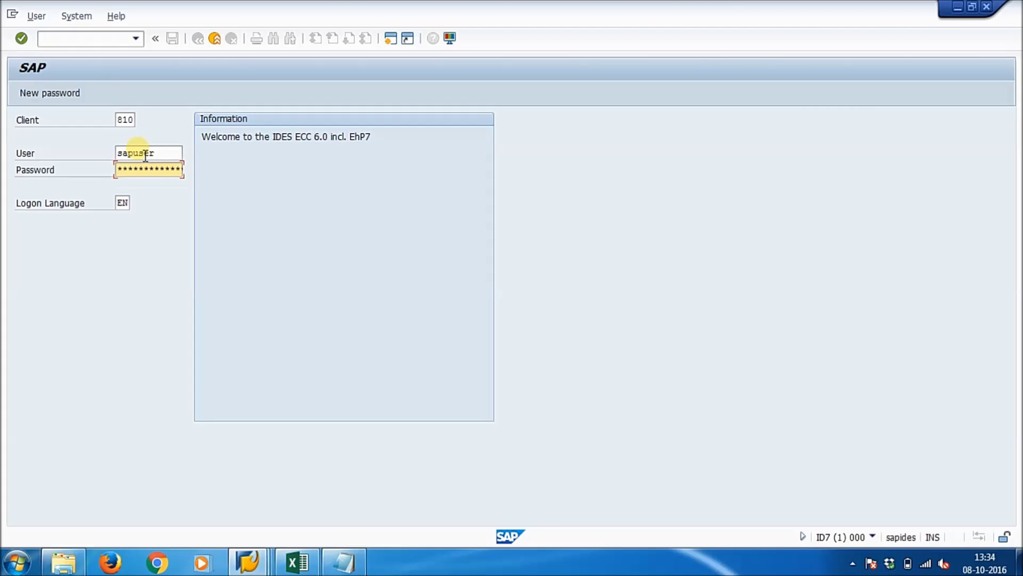
{"action": "key", "text": "Return"}
{"action": "left_click", "coordinate": [93, 44]}
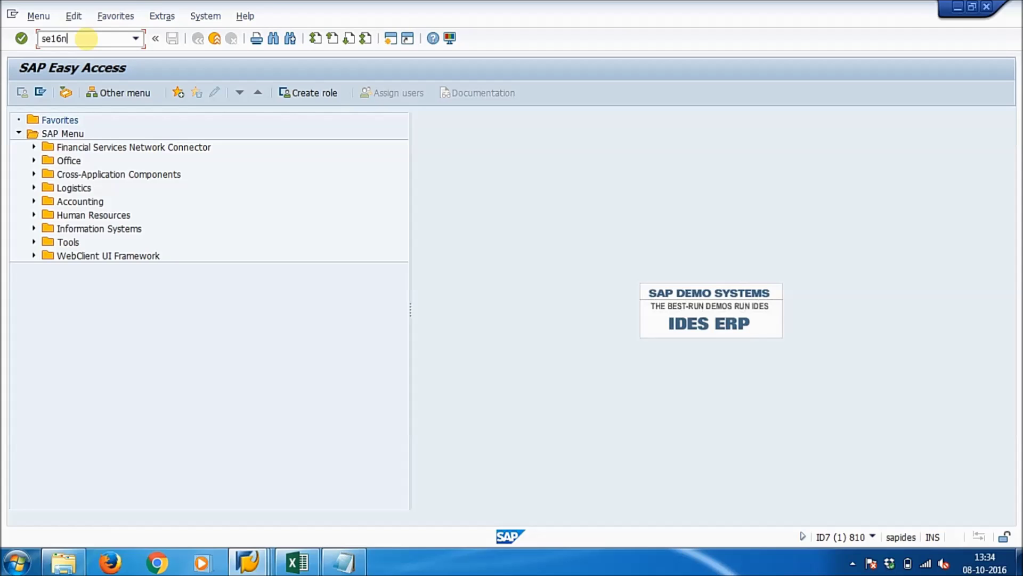
- Run SE16N on table KNA1 in client 810 with customer 9328 as the criterion
{"action": "key", "text": "Return"}
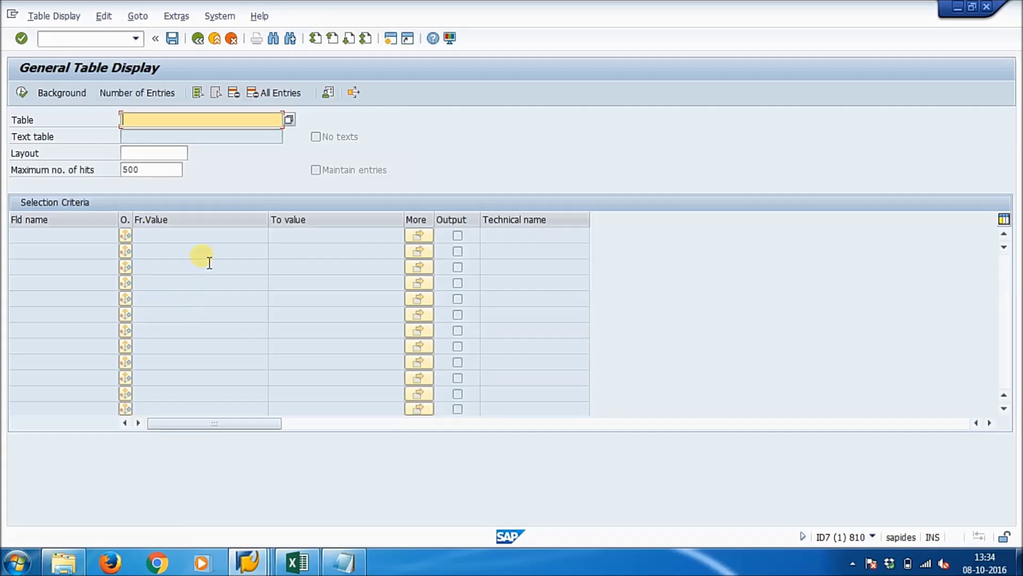
{"action": "type", "text": "kna"}
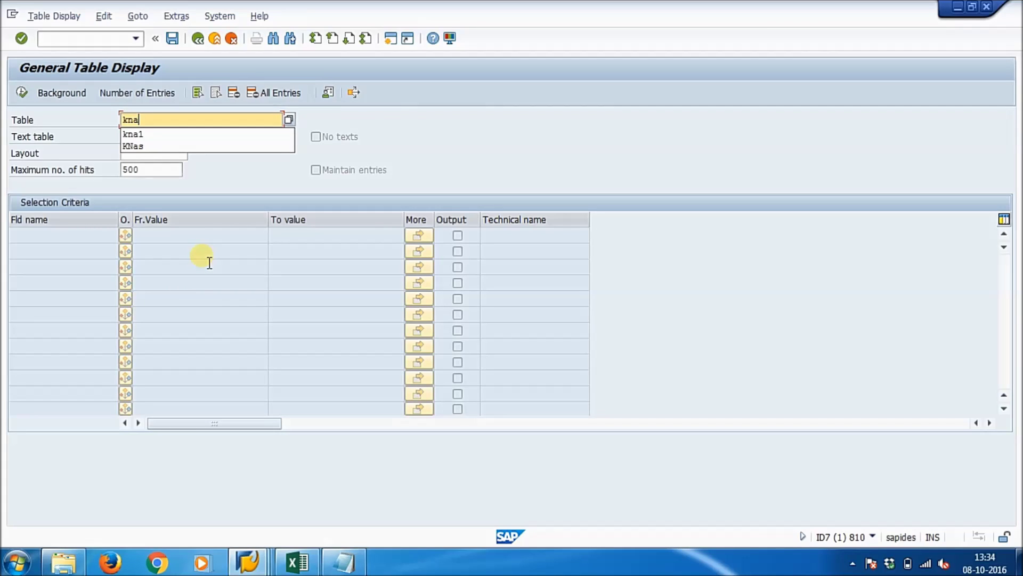
{"action": "type", "text": "1"}
{"action": "key", "text": "Return"}
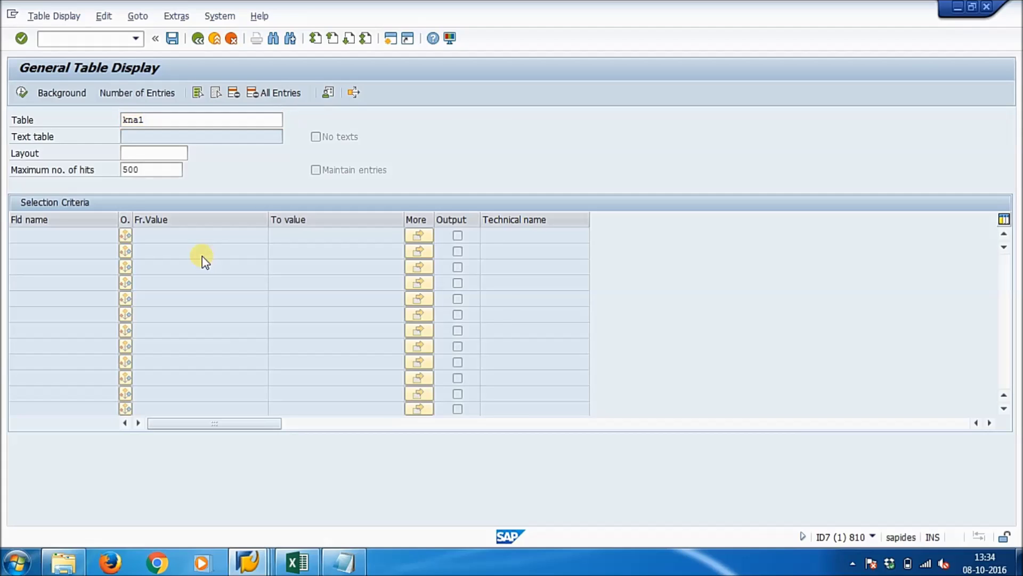
{"action": "type", "text": "9328"}
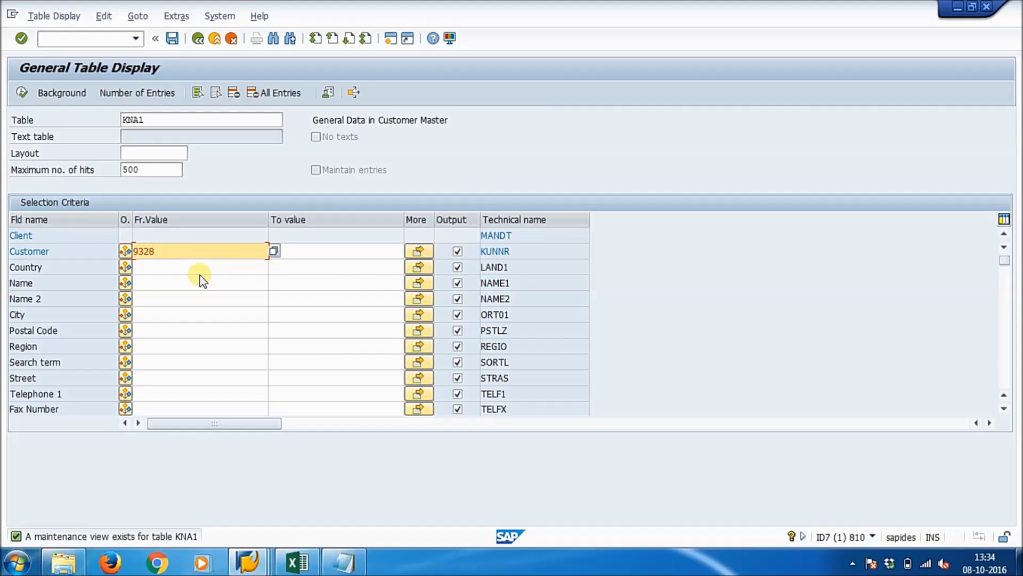
{"action": "key", "text": "F8"}
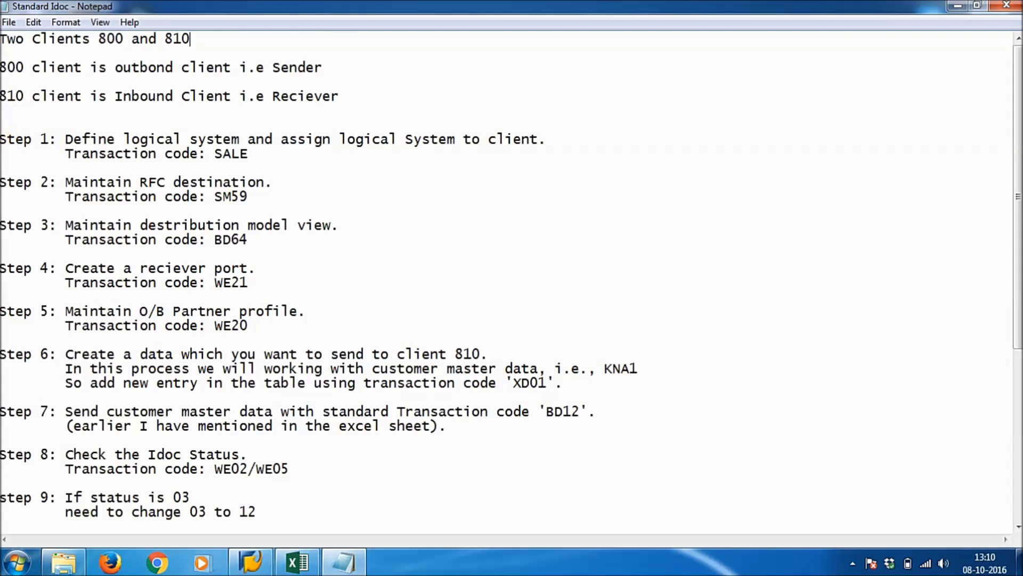
- Highlight the Step 1 SALE instructions in the notes
{"action": "left_click_drag", "start_coordinate": [4, 143], "coordinate": [255, 167]}
{"action": "left_click", "coordinate": [274, 165]}
- Log on to DEV client 800 from SAP Logon 740 with the user's name and password
{"action": "left_click", "coordinate": [250, 566]}
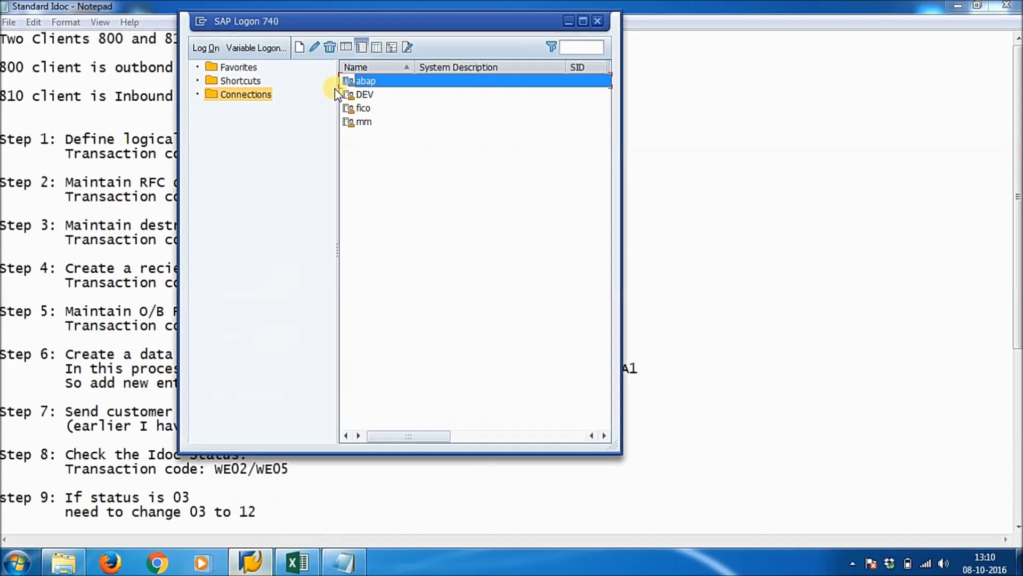
{"action": "left_click", "coordinate": [374, 100]}
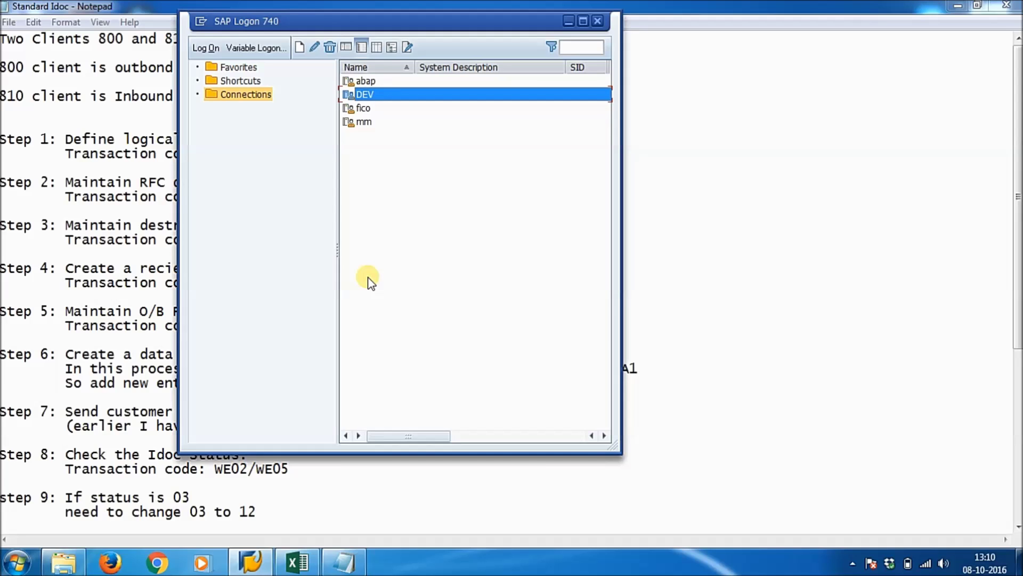
{"action": "key", "text": "Return"}
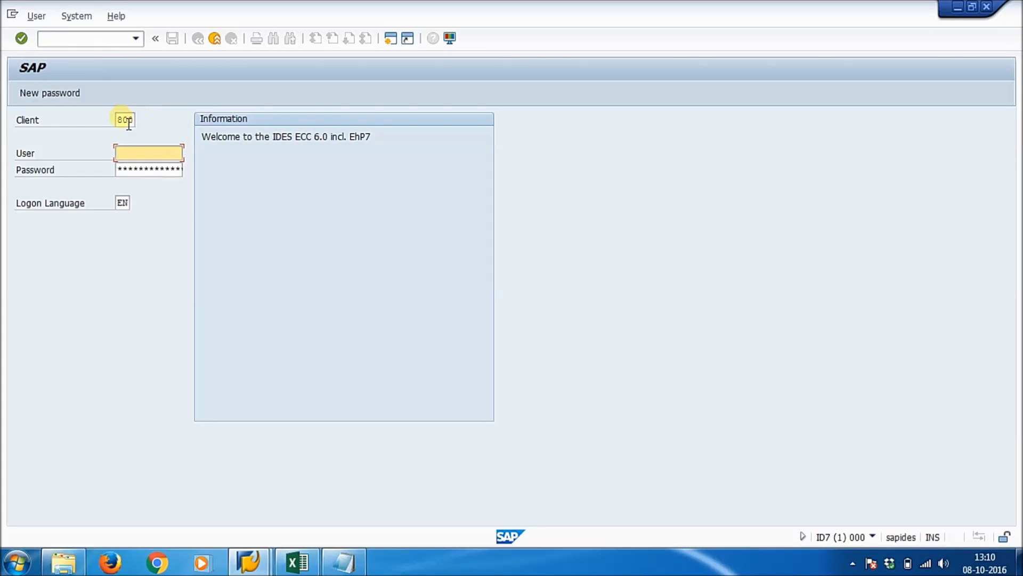
{"action": "type", "text": "tdatcu"}
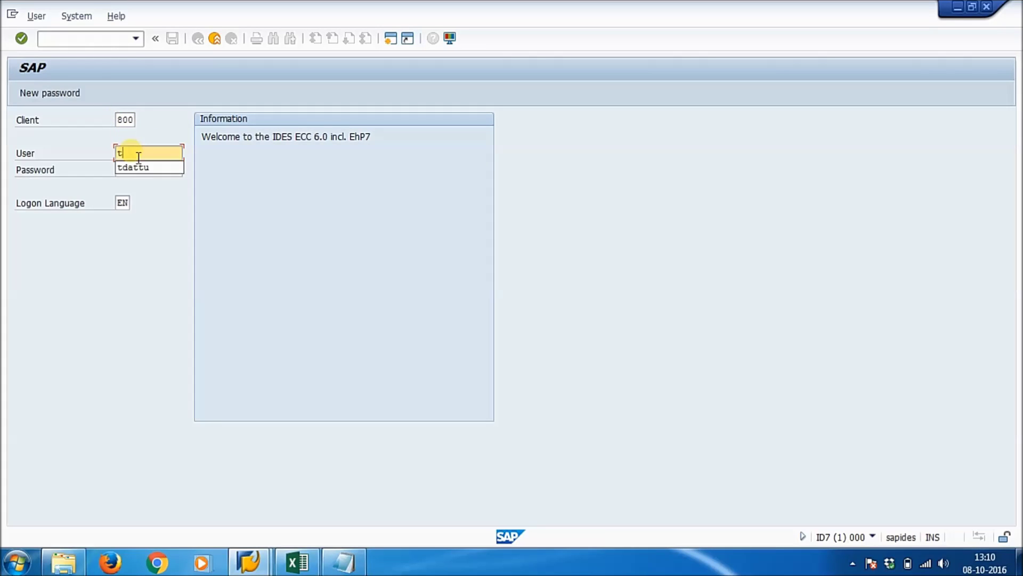
{"action": "key", "text": "Tab"}
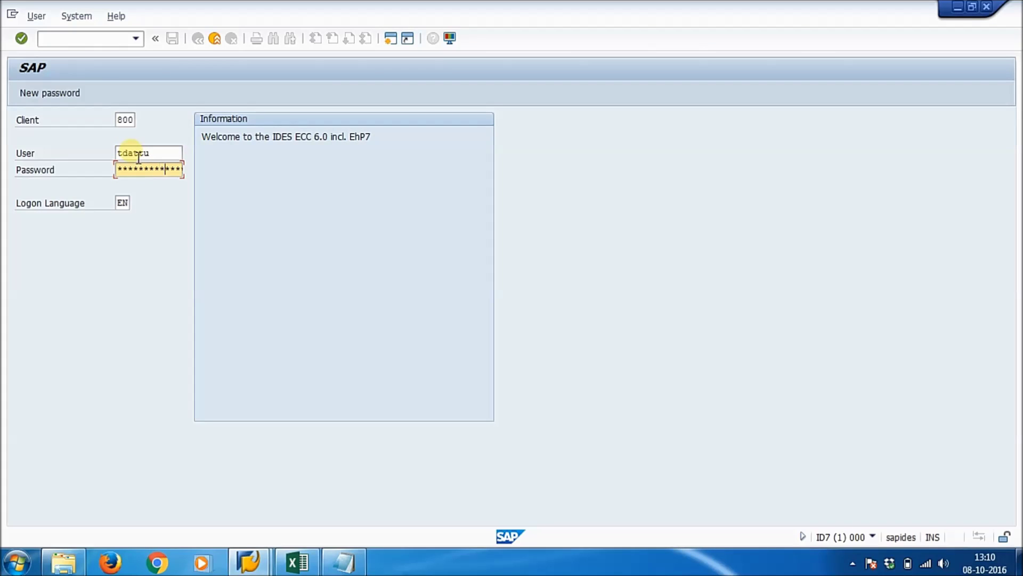
{"action": "key", "text": "Return"}
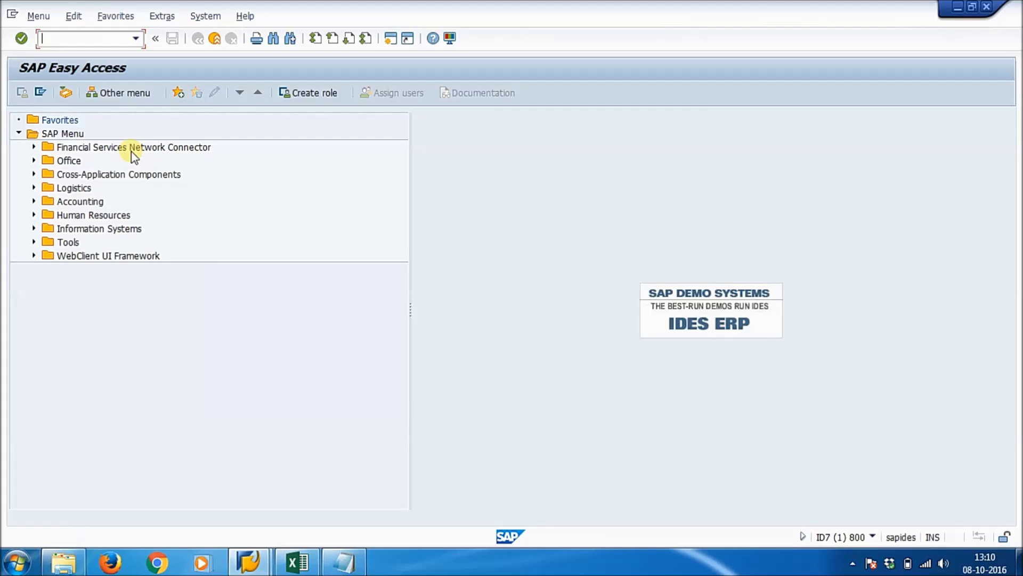
{"action": "left_click", "coordinate": [78, 47]}
- Check the notes, then run transaction SALE to open the ALE customizing tree
{"action": "left_click", "coordinate": [344, 561]}
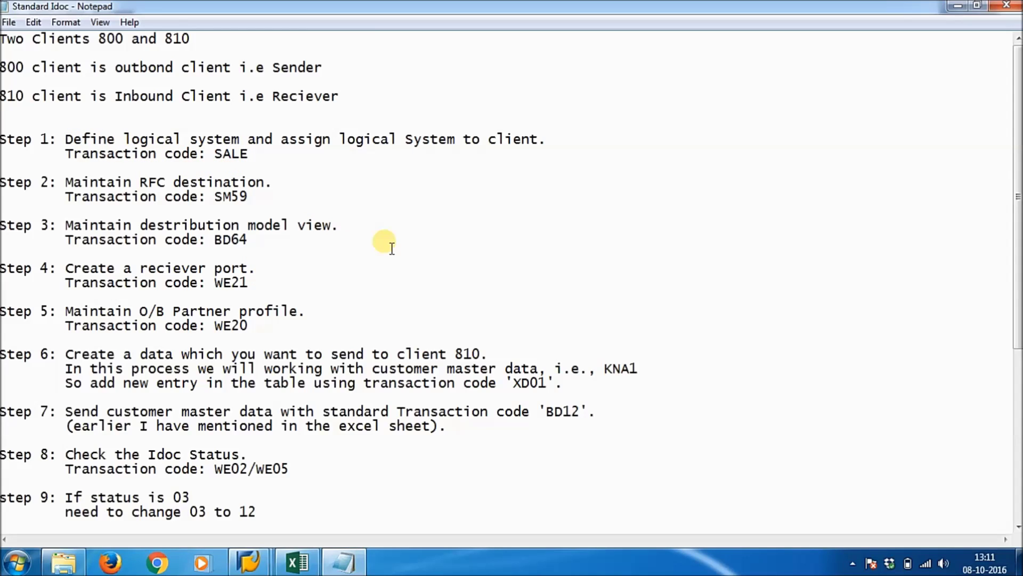
{"action": "key", "text": "alt+Tab"}
{"action": "left_click", "coordinate": [70, 47]}
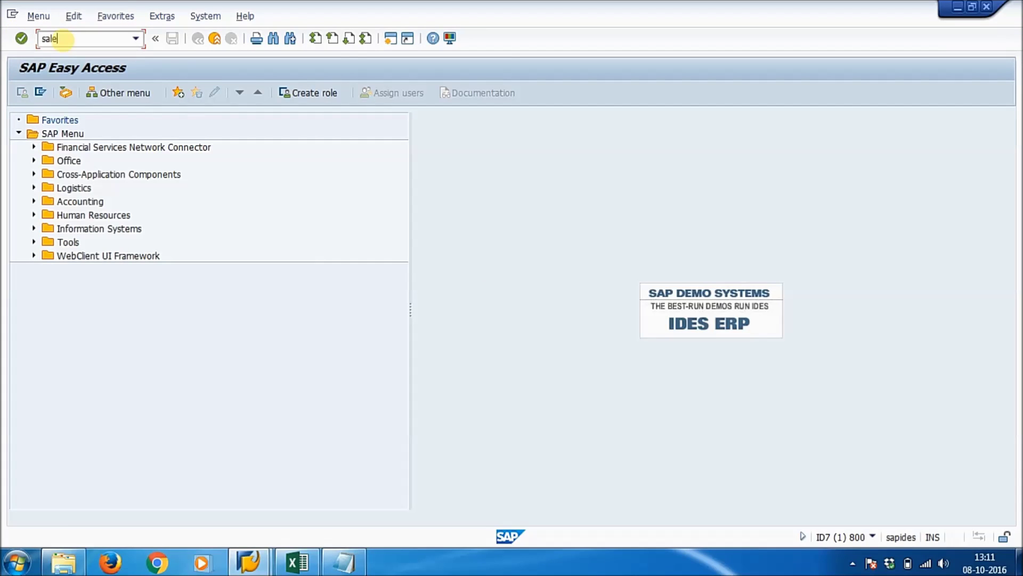
{"action": "key", "text": "Return"}
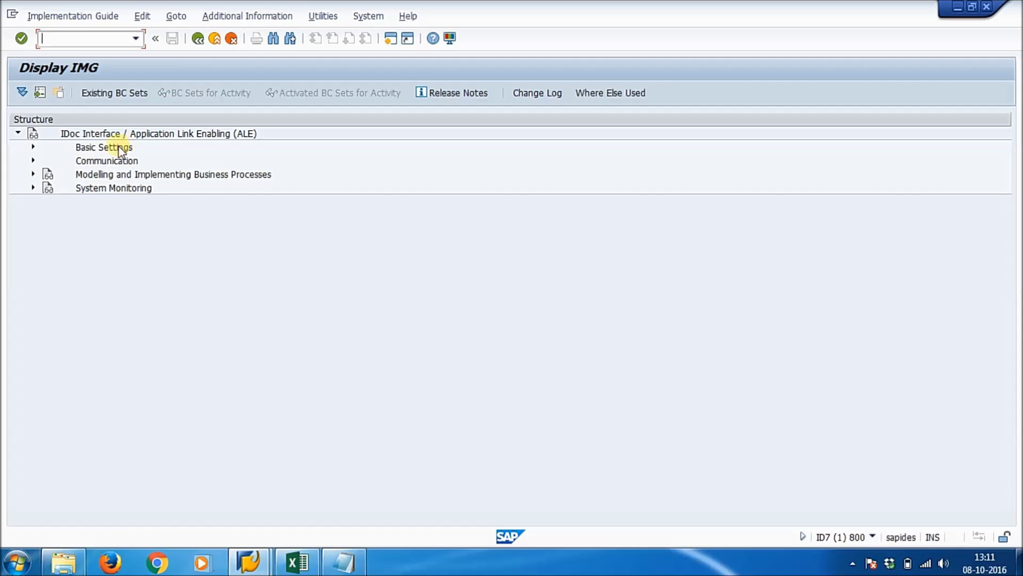
- Expand Basic Settings > Logical Systems and execute Define Logical System
{"action": "left_click", "coordinate": [33, 147]}
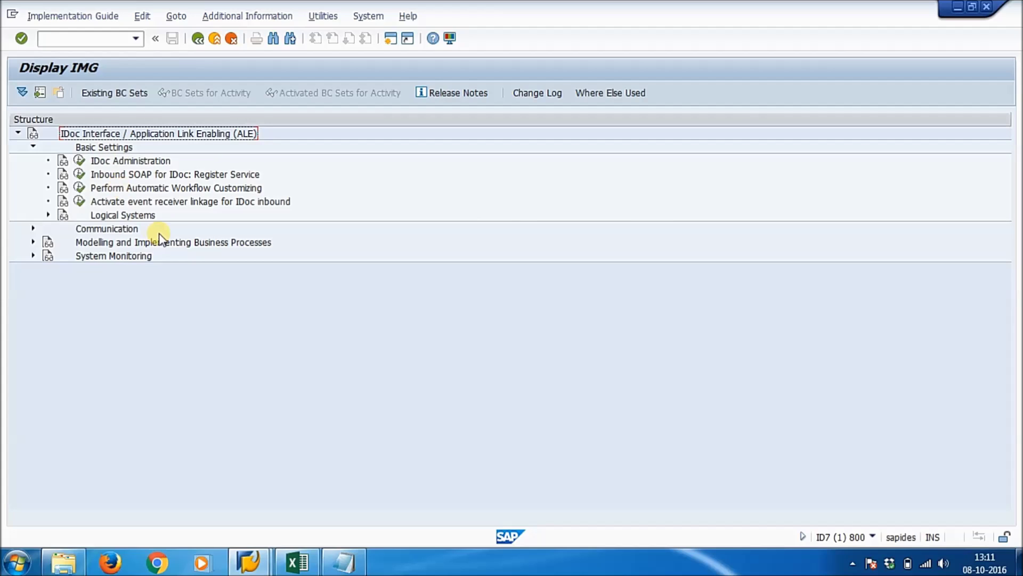
{"action": "left_click", "coordinate": [48, 215]}
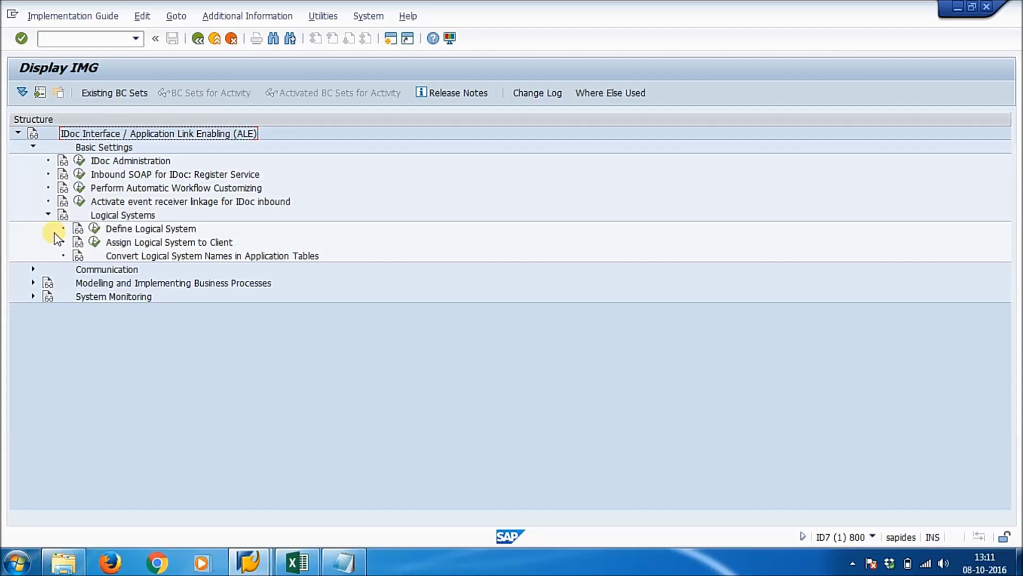
{"action": "left_click", "coordinate": [99, 230]}
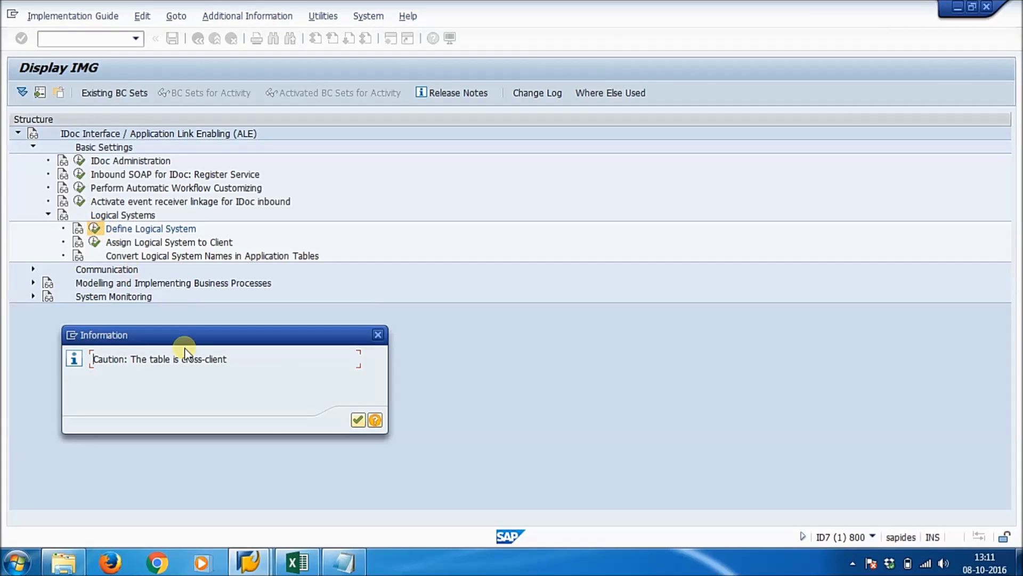
- Add a new logical system CLIENT800 with the name Sender
{"action": "left_click", "coordinate": [359, 420]}
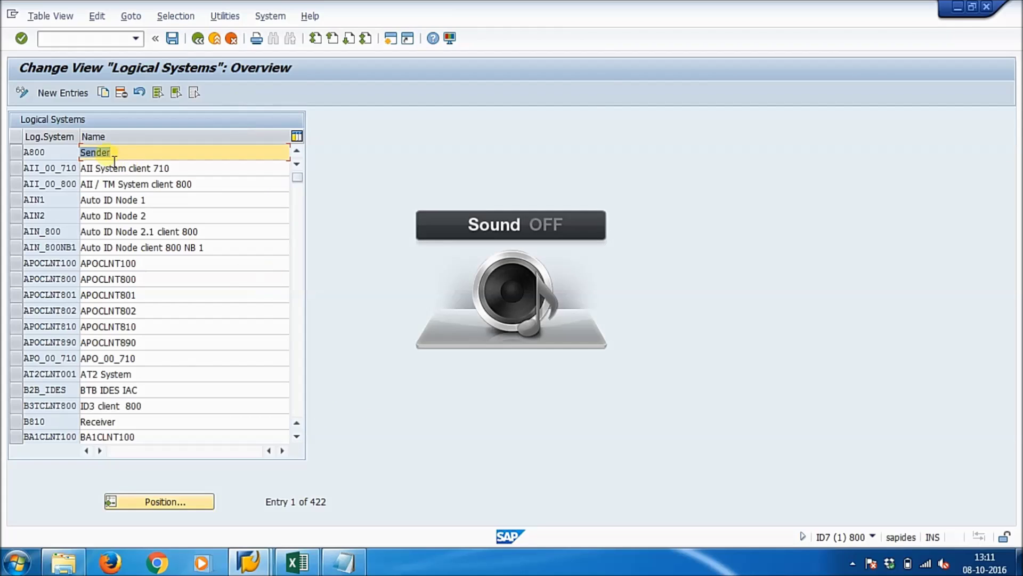
{"action": "left_click", "coordinate": [60, 94]}
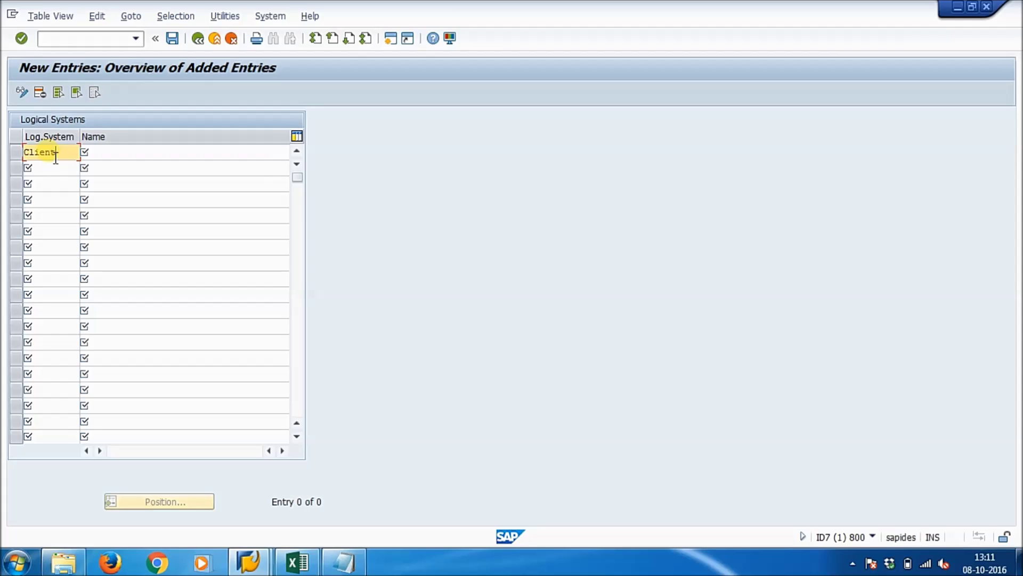
{"action": "left_click", "coordinate": [132, 154]}
{"action": "type", "text": "Se"}
{"action": "key", "text": "Down"}
{"action": "key", "text": "Return"}
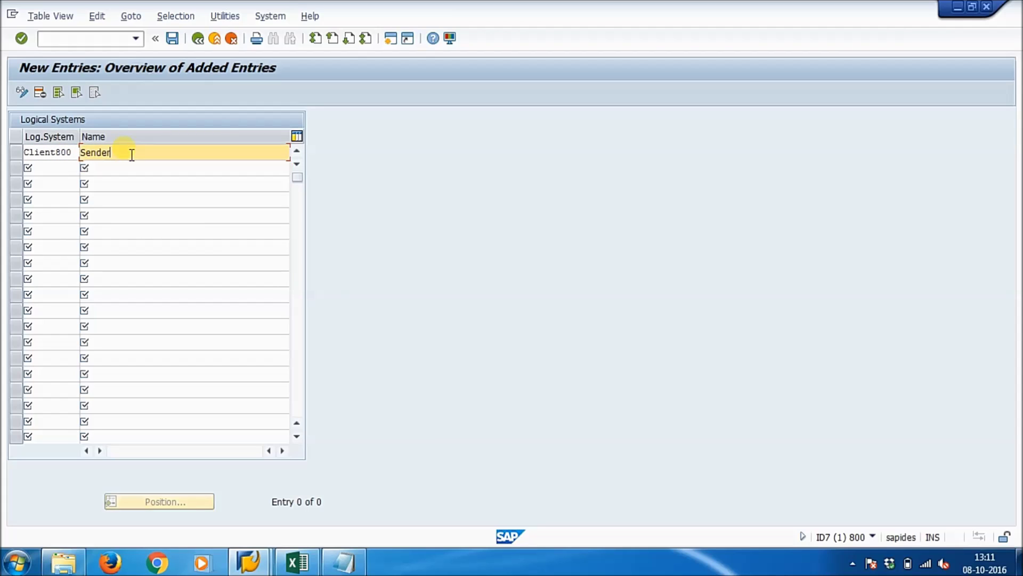
- Add CLIENT810 named Receiver, then save both entries under the workbench request
{"action": "left_click", "coordinate": [59, 171]}
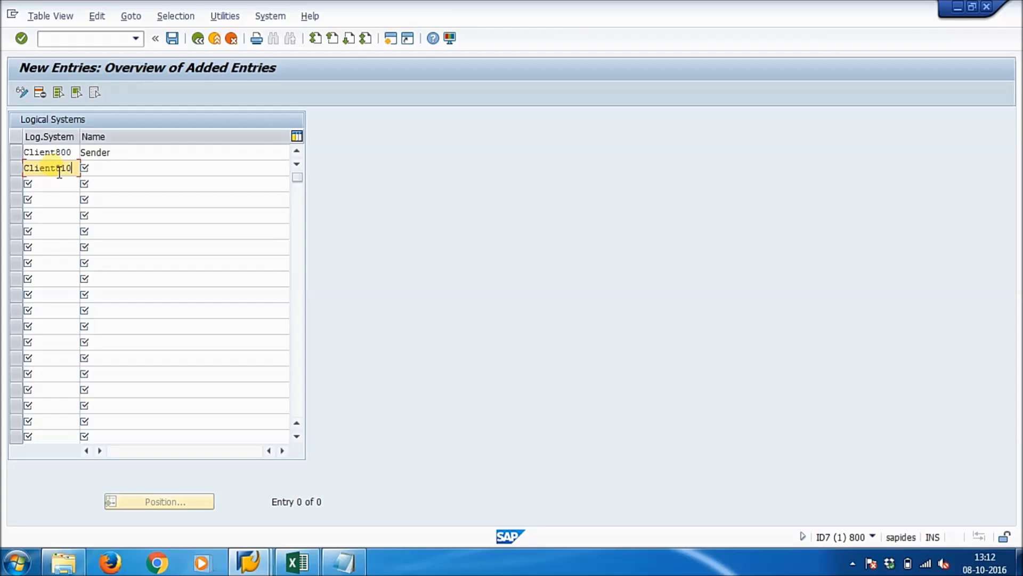
{"action": "left_click", "coordinate": [111, 176]}
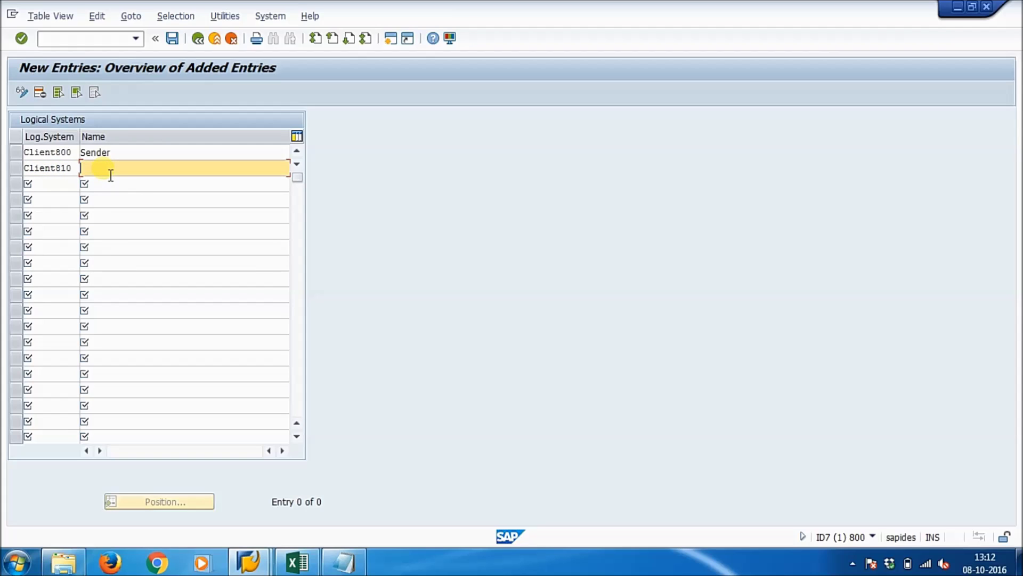
{"action": "type", "text": "Re"}
{"action": "key", "text": "Down"}
{"action": "key", "text": "Return"}
{"action": "key", "text": "ctrl+s"}
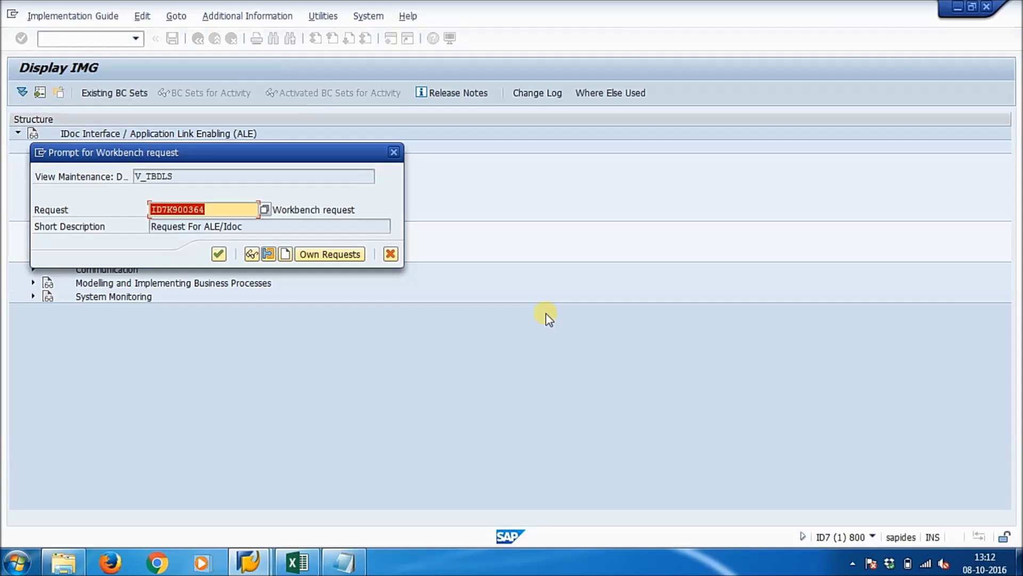
{"action": "key", "text": "Return"}
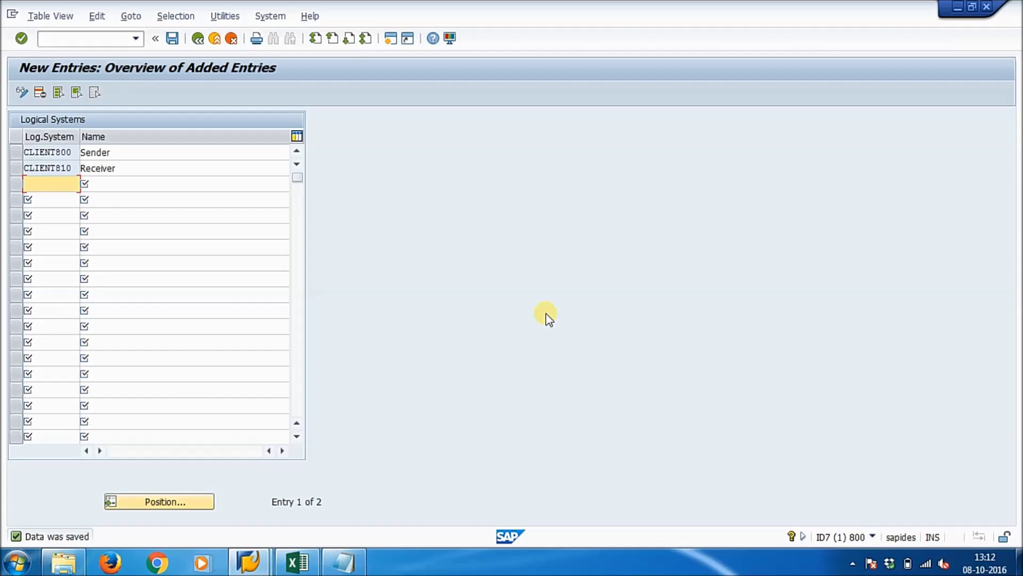
{"action": "key", "text": "ctrl+s"}
- Go back to the ALE Display IMG and collapse the Basic Settings branch
{"action": "left_click", "coordinate": [196, 40]}
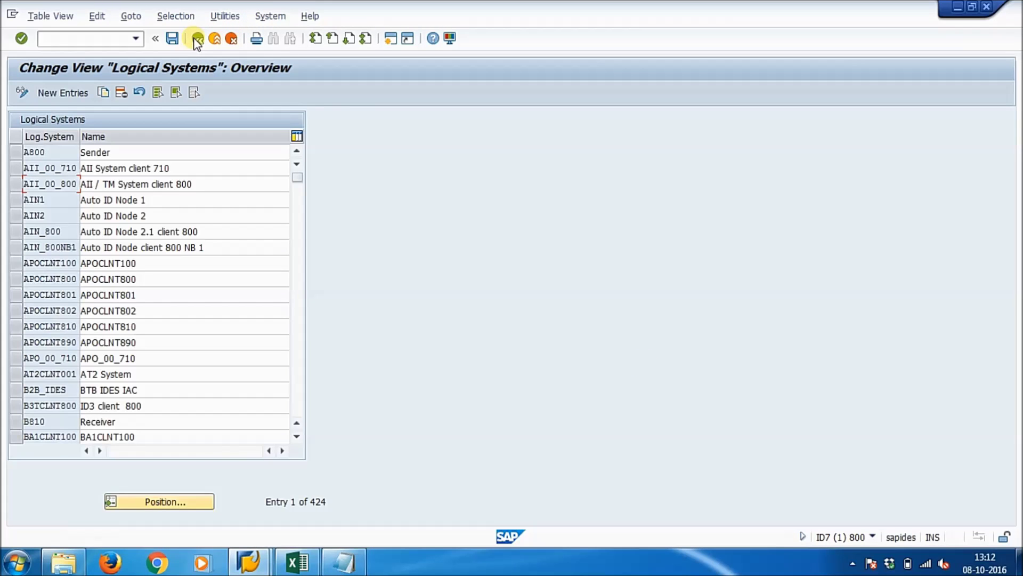
{"action": "left_click", "coordinate": [197, 40]}
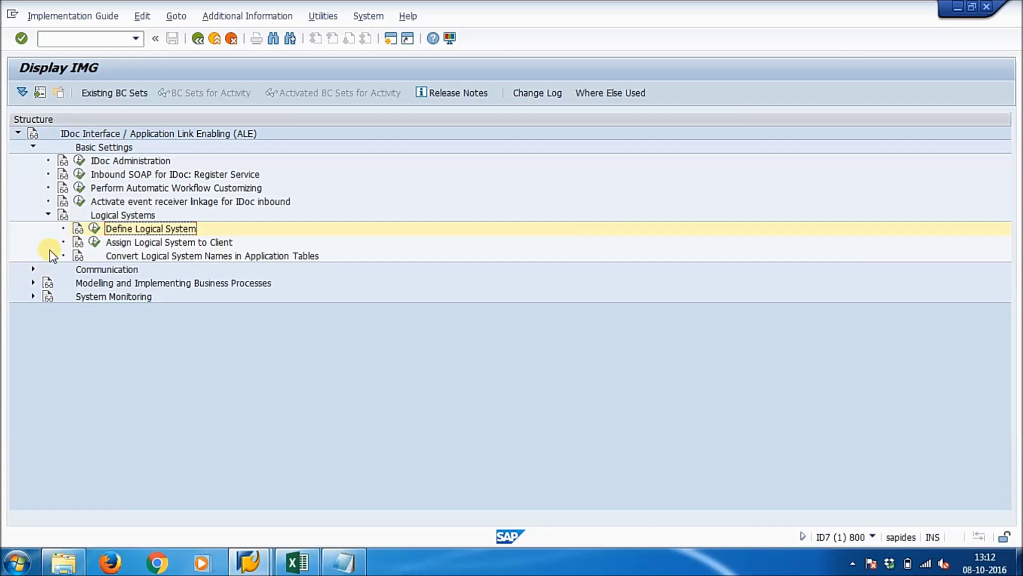
{"action": "left_click", "coordinate": [33, 146]}
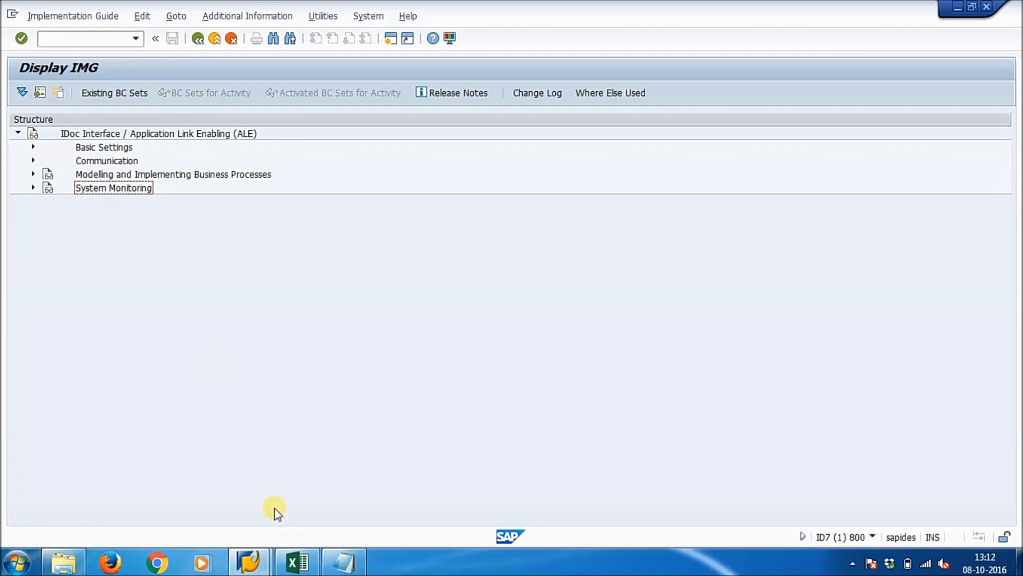
- Highlight the RFC destination step in the Notepad notes and return to SAP
{"action": "left_click", "coordinate": [343, 563]}
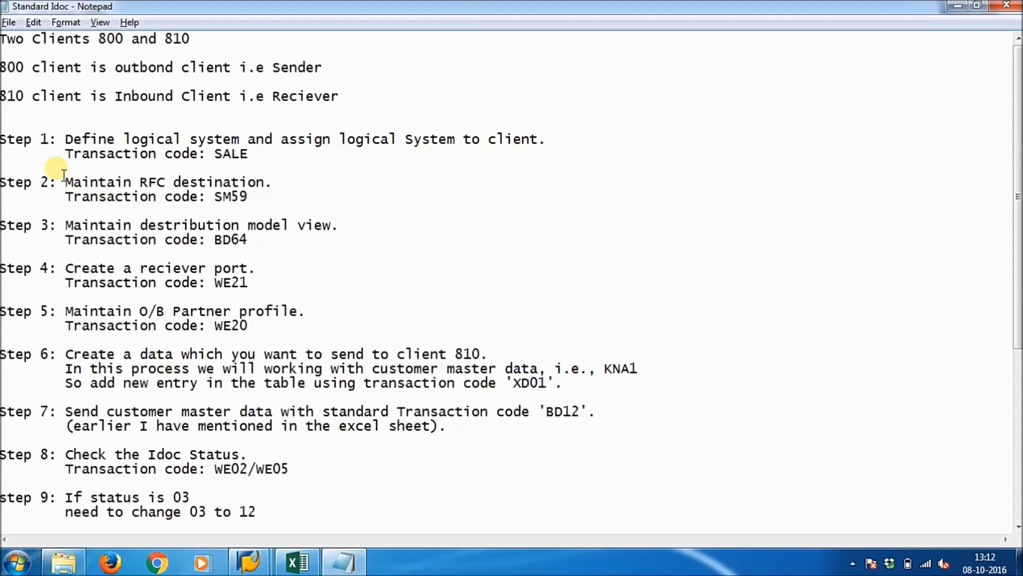
{"action": "left_click_drag", "start_coordinate": [65, 183], "coordinate": [267, 197]}
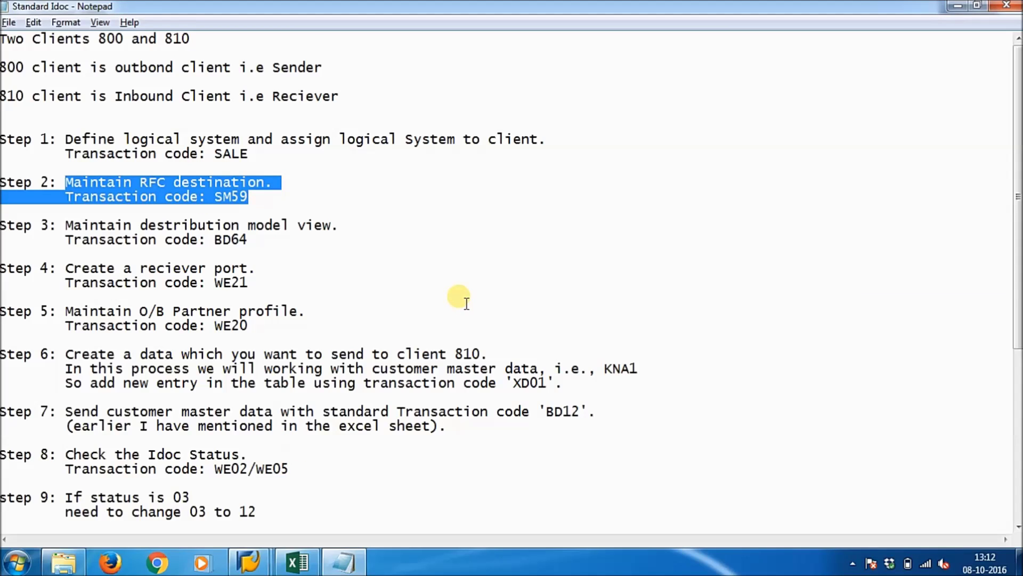
{"action": "key", "text": "alt+Tab"}
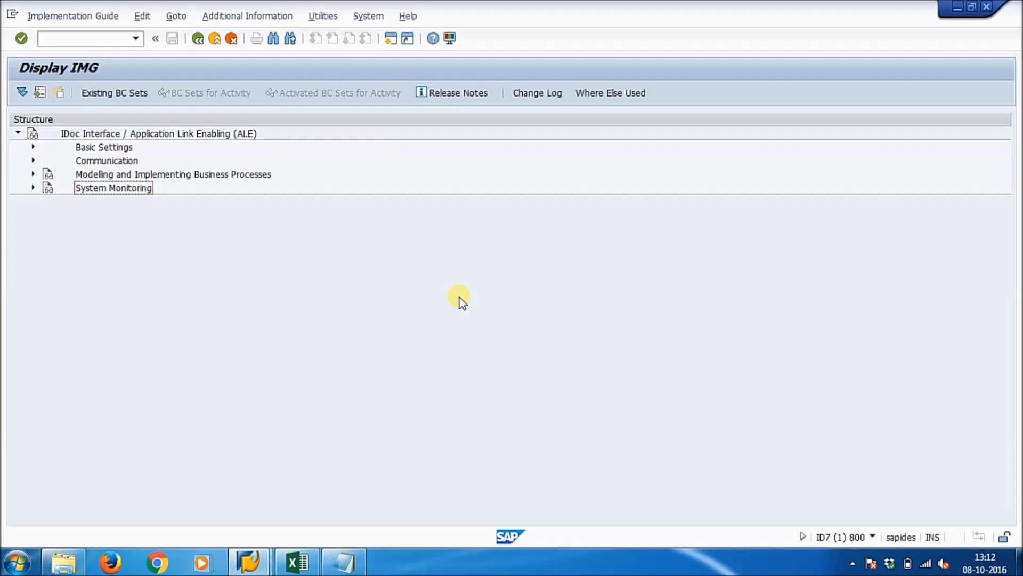
{"action": "left_click", "coordinate": [97, 48]}
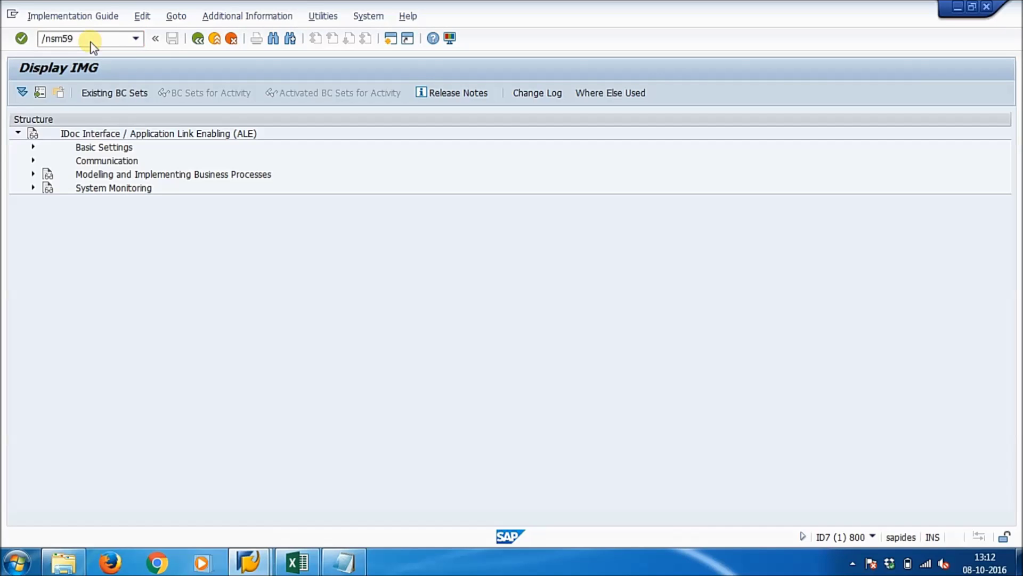
- In SM59, create a new ABAP Connection destination Client810 with connection type 3
{"action": "key", "text": "Return"}
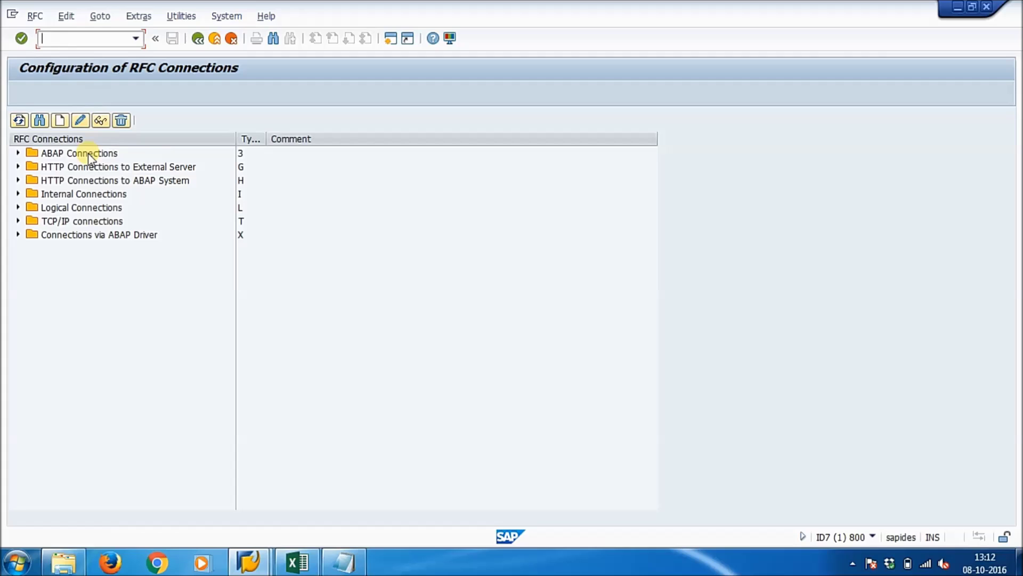
{"action": "left_click", "coordinate": [74, 154]}
{"action": "left_click", "coordinate": [60, 121]}
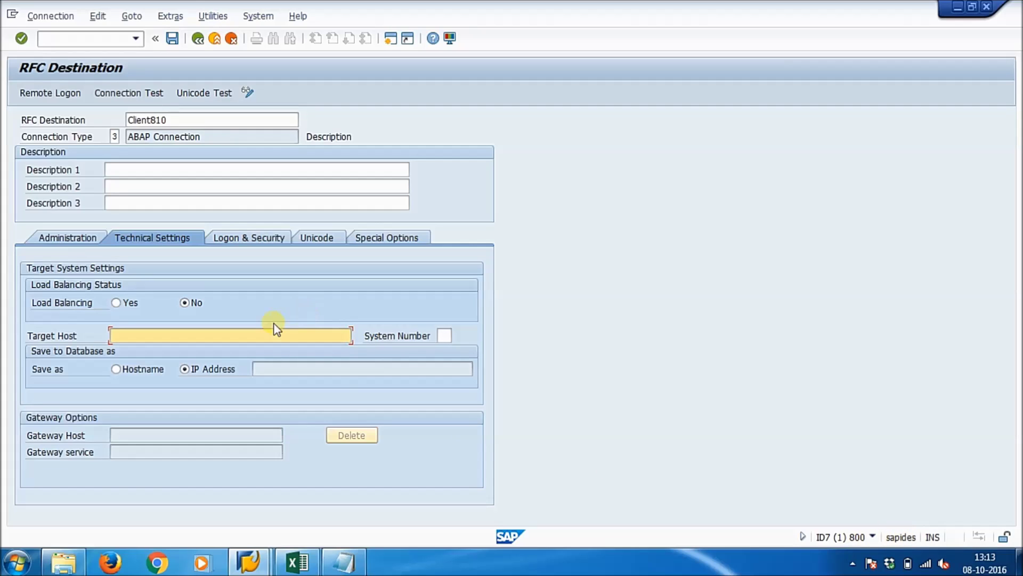
- Set target host sapides, then logon language en, client 810, logon user and password
{"action": "type", "text": "sapides"}
{"action": "key", "text": "ctrl+s"}
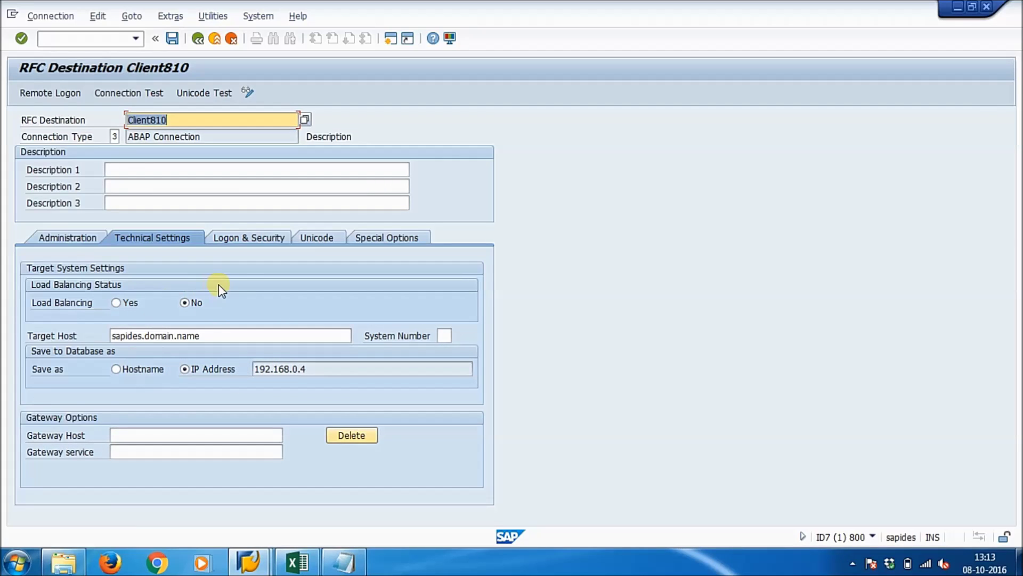
{"action": "left_click", "coordinate": [243, 239]}
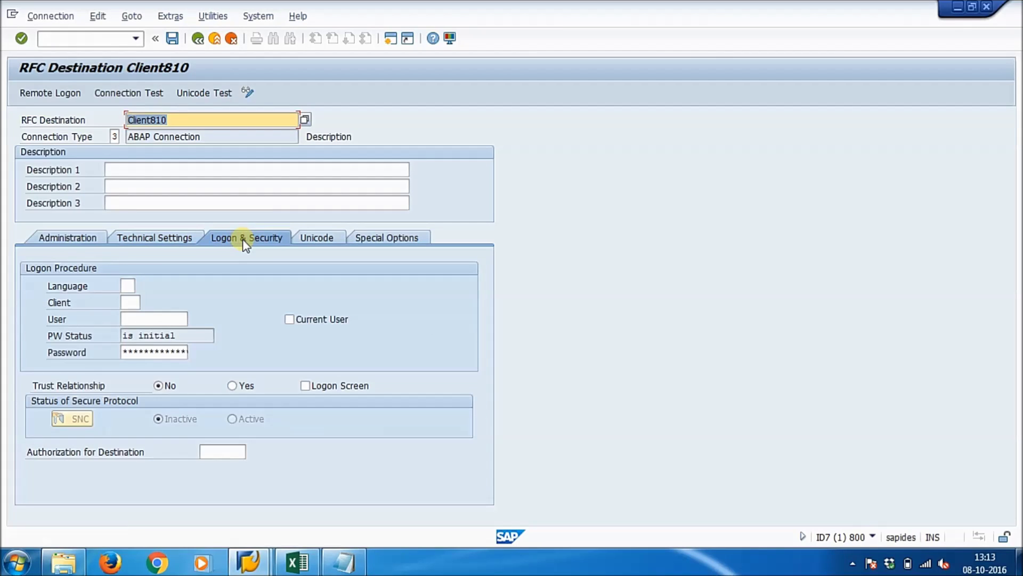
{"action": "left_click", "coordinate": [131, 289]}
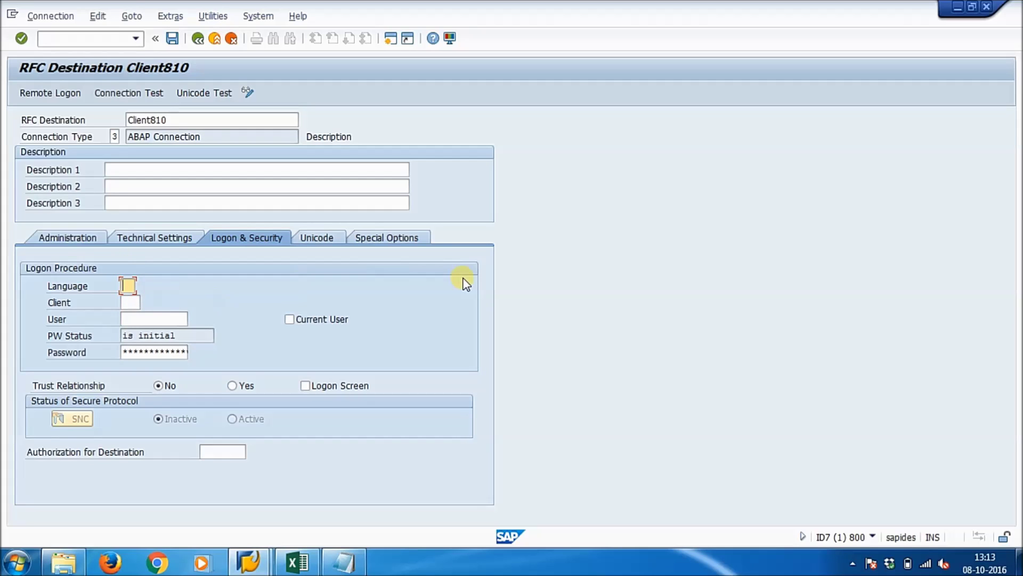
{"action": "type", "text": "en"}
{"action": "left_click", "coordinate": [134, 302]}
{"action": "type", "text": "810"}
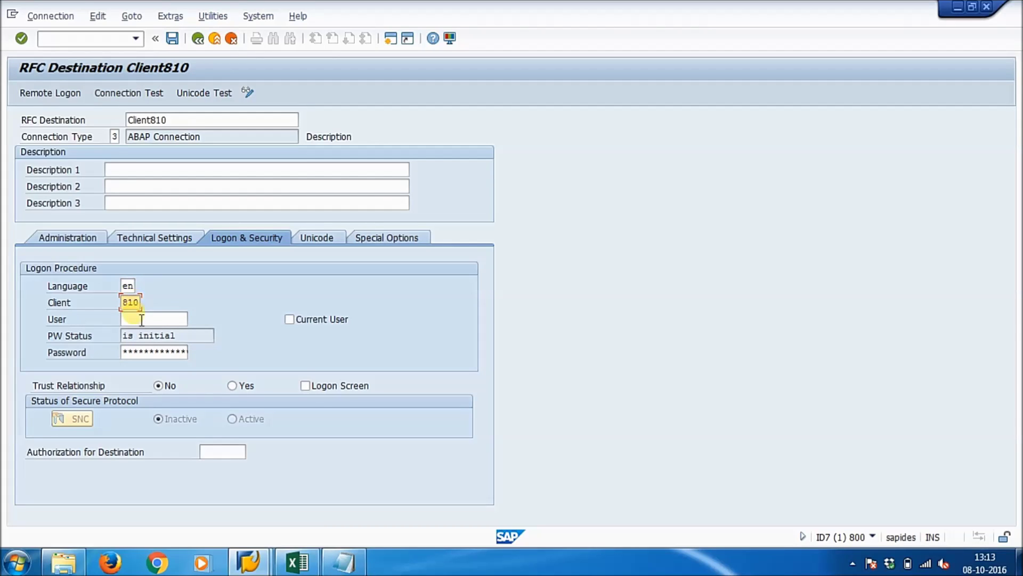
{"action": "left_click", "coordinate": [142, 319]}
{"action": "type", "text": "sapuser"}
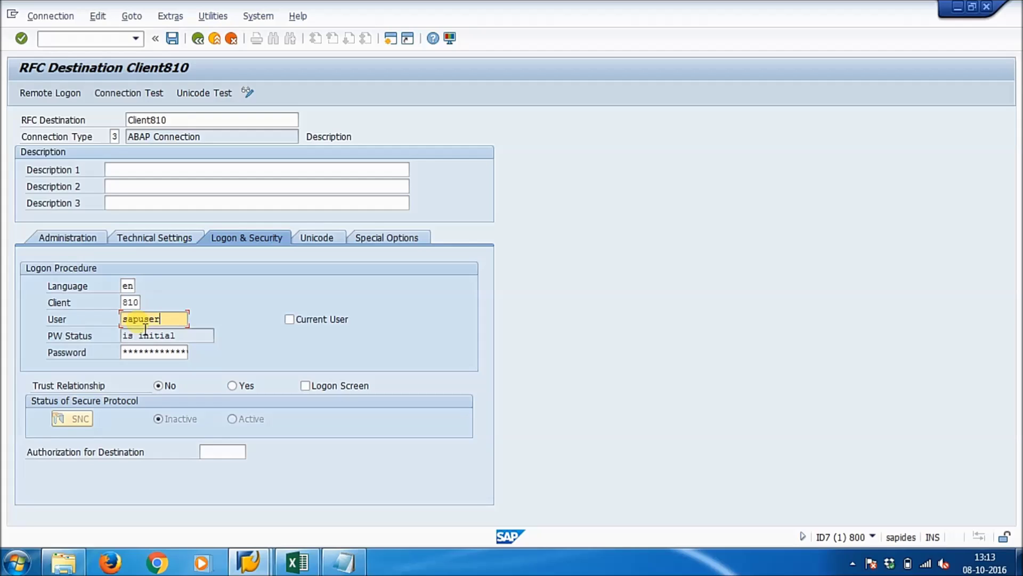
{"action": "left_click", "coordinate": [154, 353]}
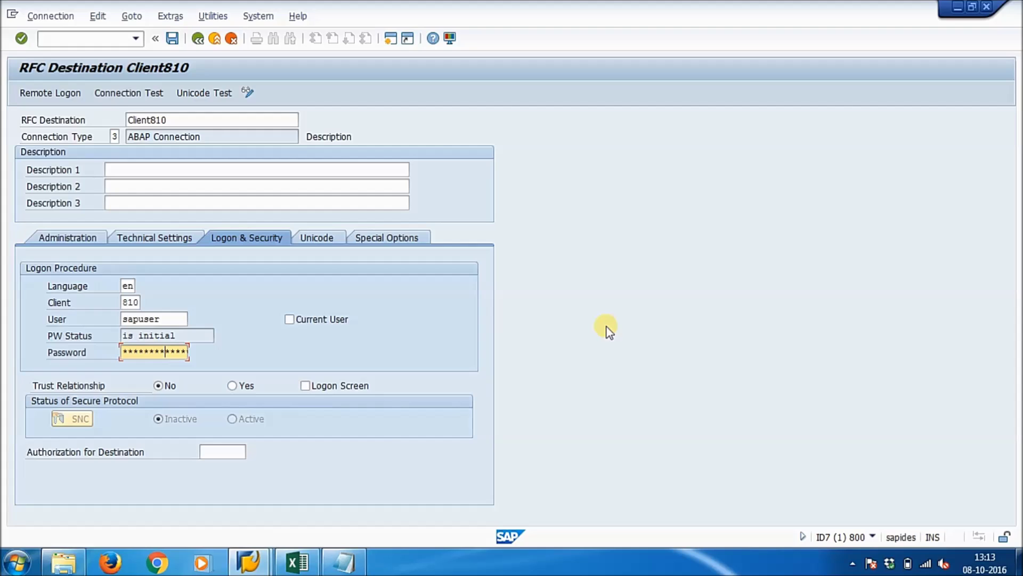
{"action": "key", "text": "Return"}
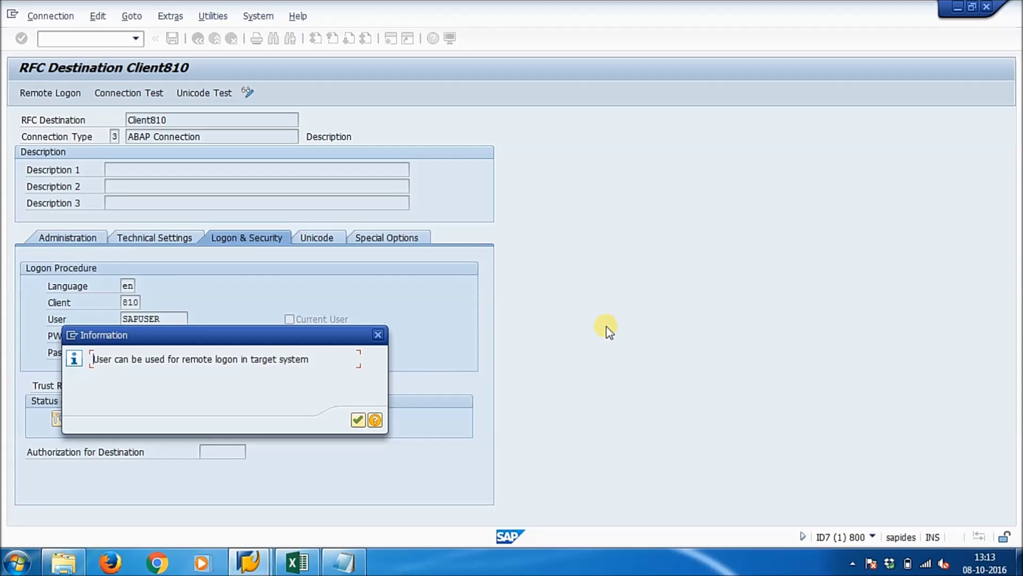
- Save Client810, test remote logon to client 810, then close the test session
{"action": "key", "text": "Return"}
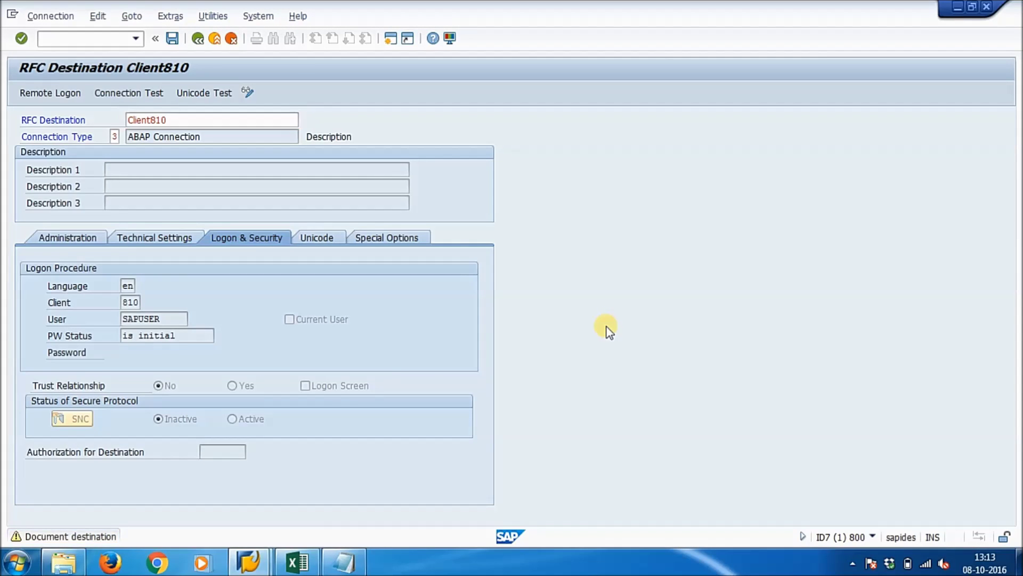
{"action": "key", "text": "ctrl+s"}
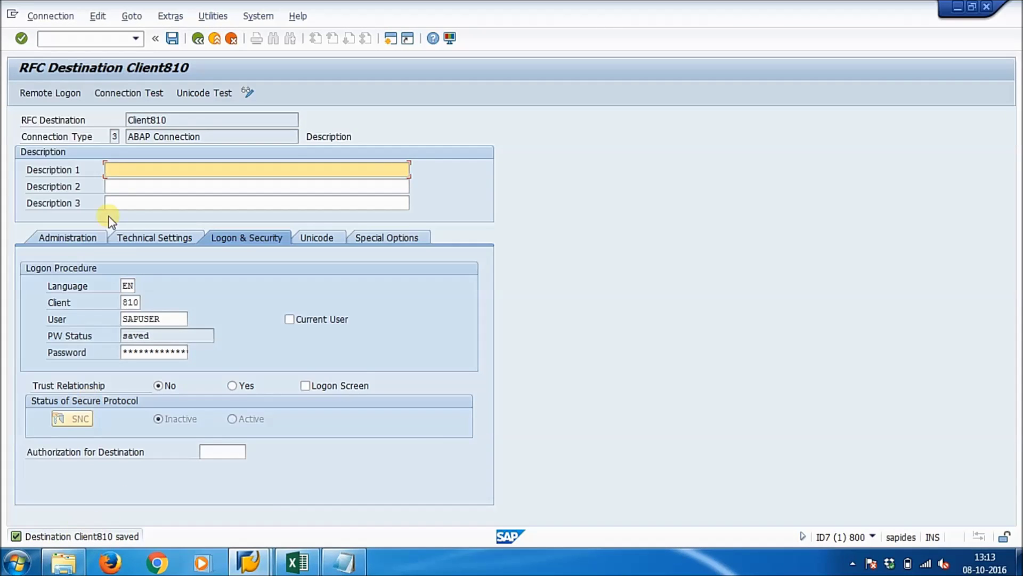
{"action": "left_click", "coordinate": [42, 95]}
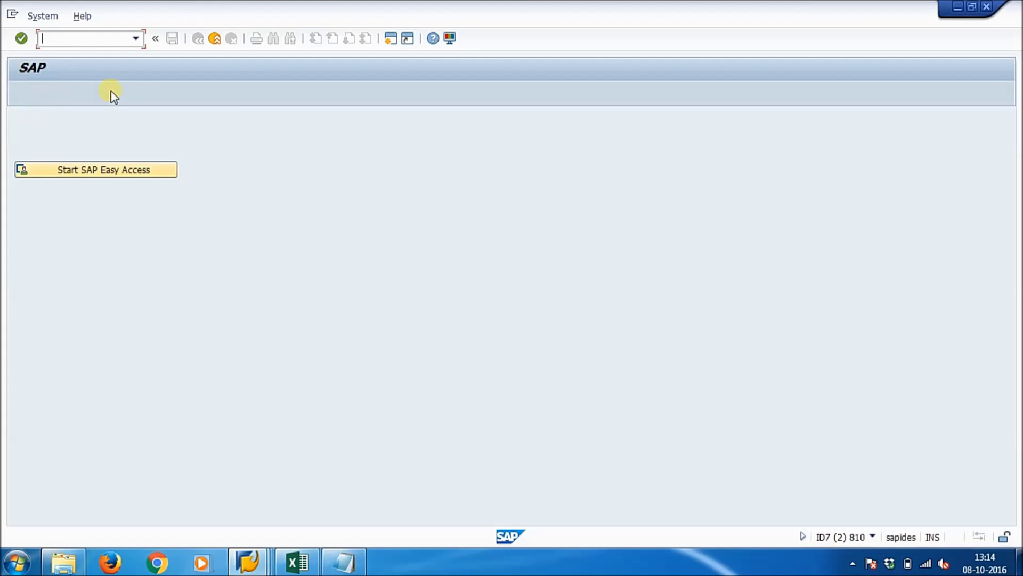
{"action": "left_click", "coordinate": [214, 38]}
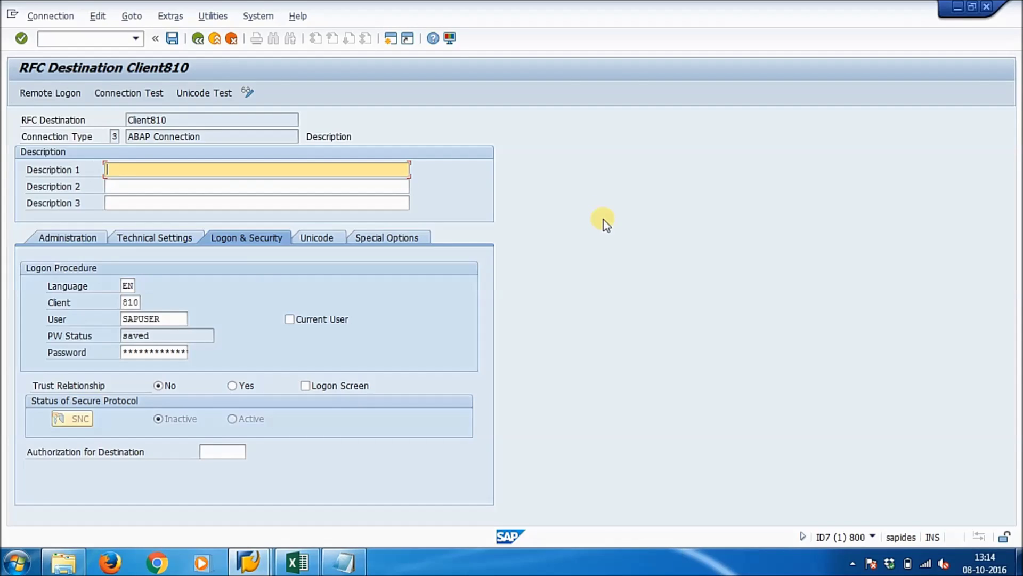
{"action": "left_click", "coordinate": [138, 238]}
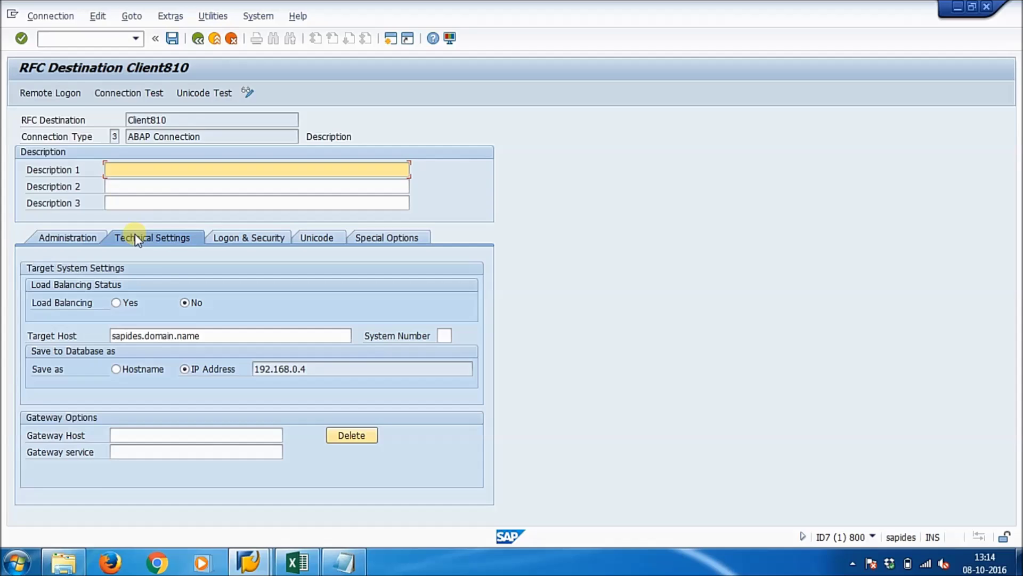
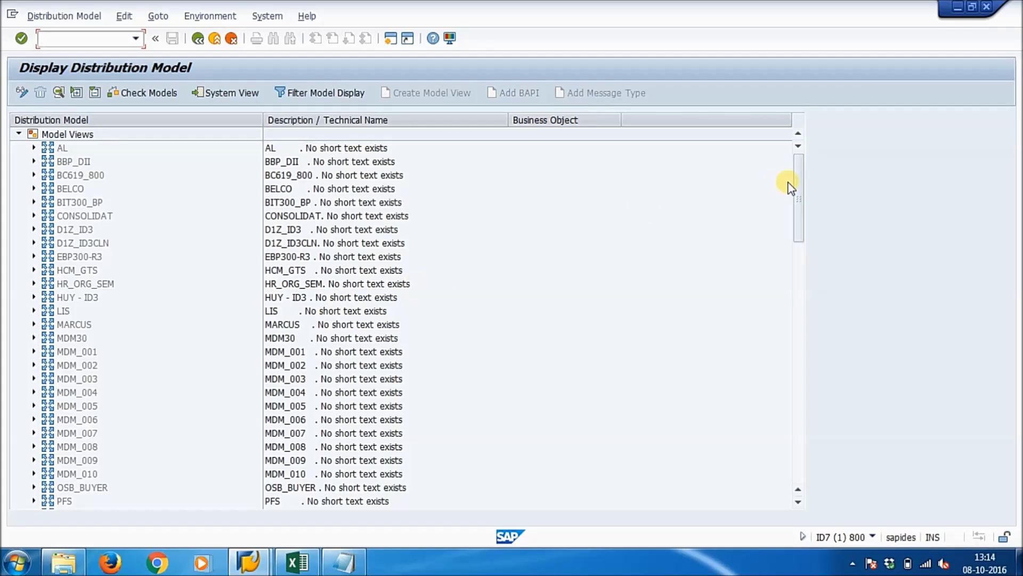
- Put the distribution model into change mode and begin a model view titled 'Idoc For Customer Master'
{"action": "left_click_drag", "start_coordinate": [799, 187], "coordinate": [817, 446]}
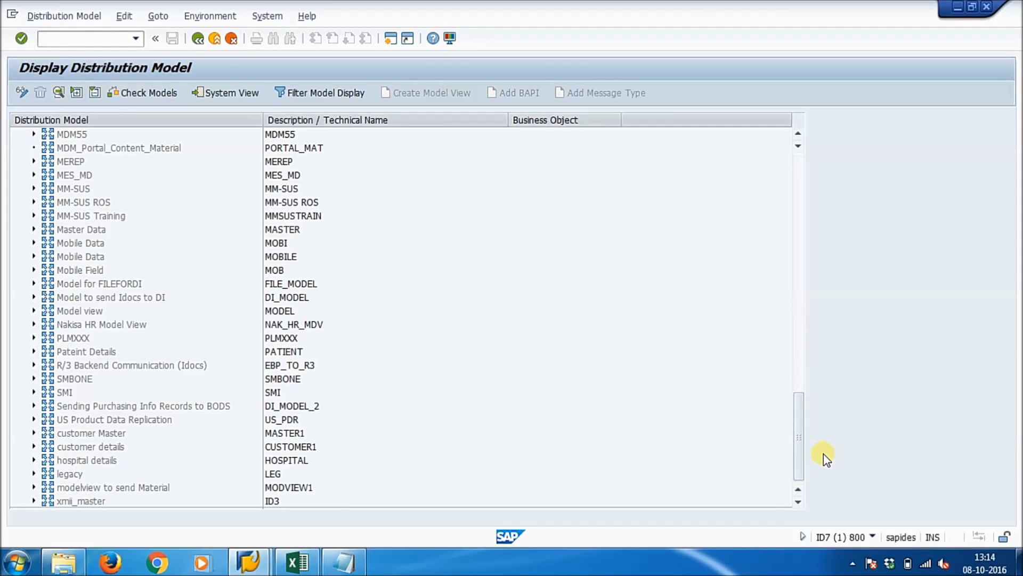
{"action": "left_click", "coordinate": [22, 95]}
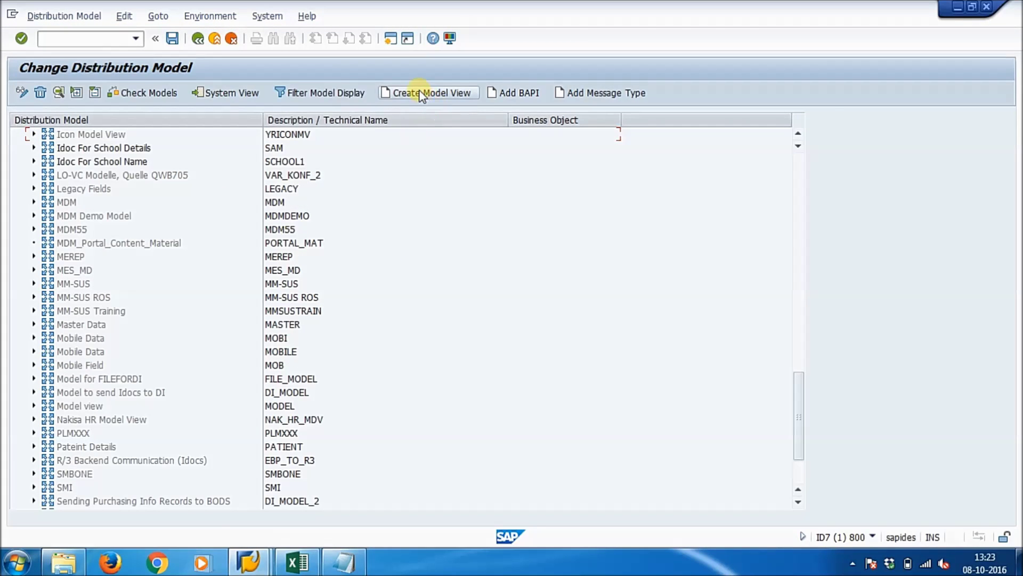
{"action": "left_click", "coordinate": [421, 94]}
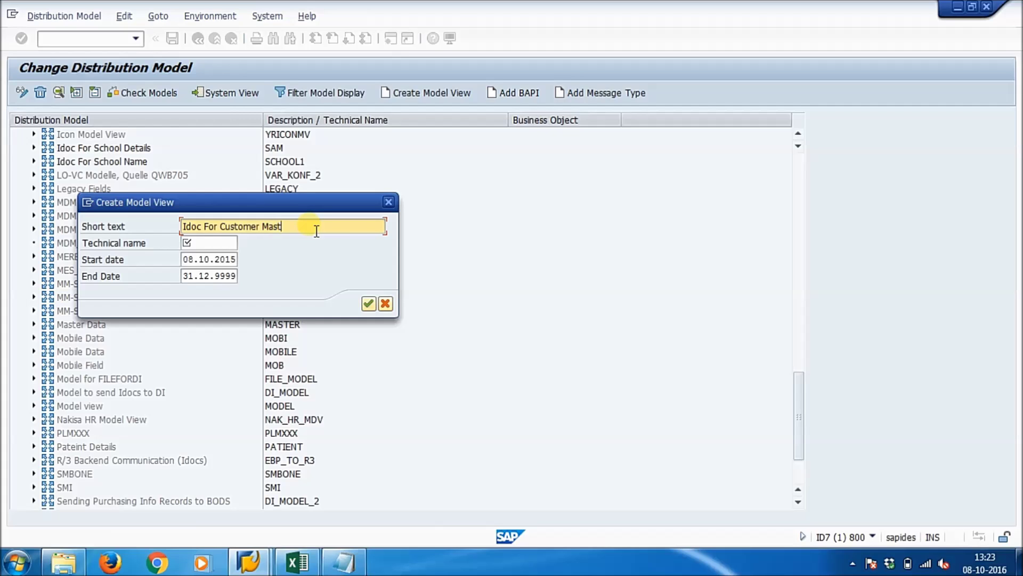
- Give the 'Idoc For Customer Master' model view technical name CLIENT800 and confirm it
{"action": "left_click", "coordinate": [211, 243]}
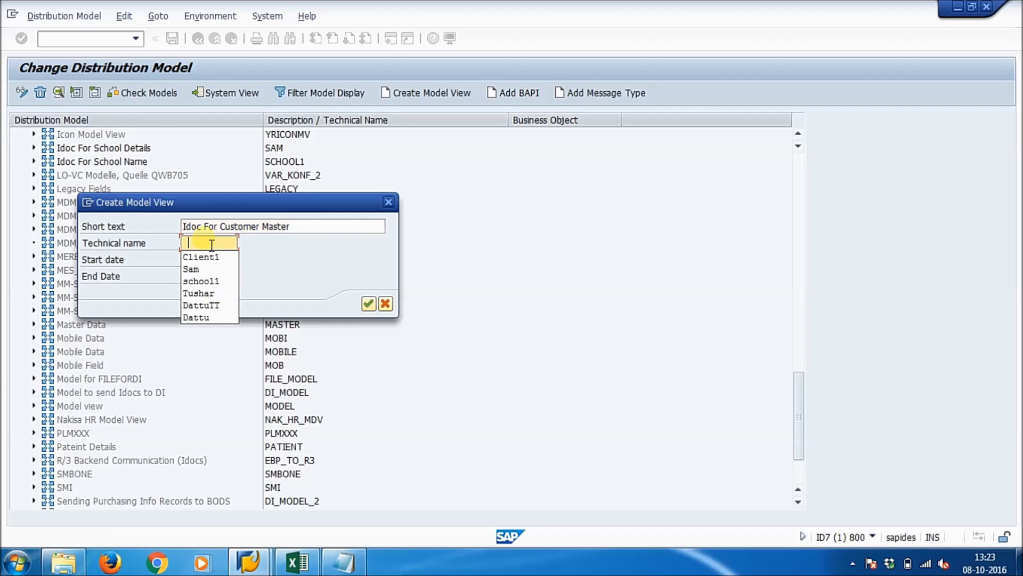
{"action": "key", "text": "Down"}
{"action": "key", "text": "Return"}
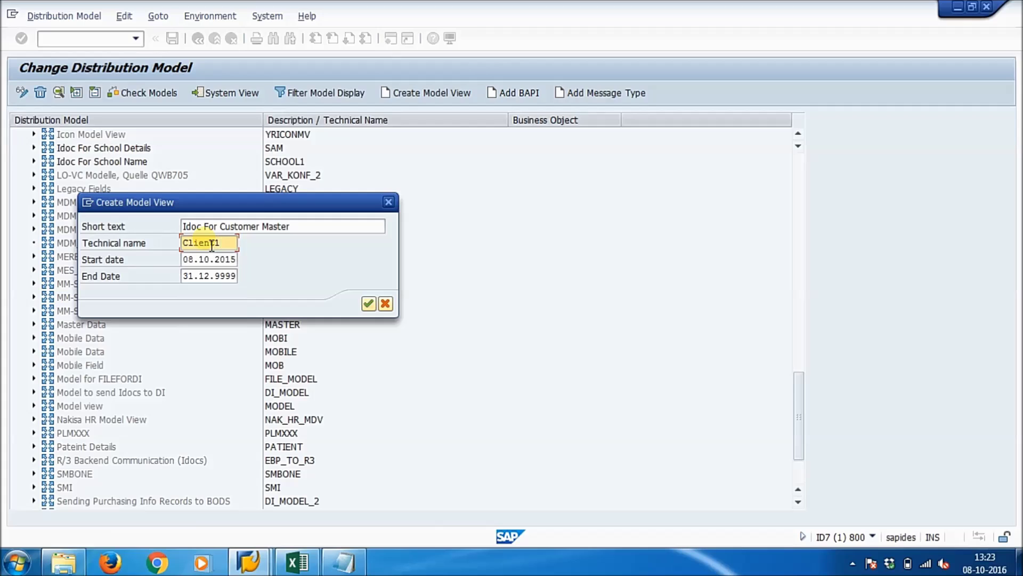
{"action": "key", "text": "BackSpace"}
{"action": "type", "text": "800"}
{"action": "left_click", "coordinate": [367, 303]}
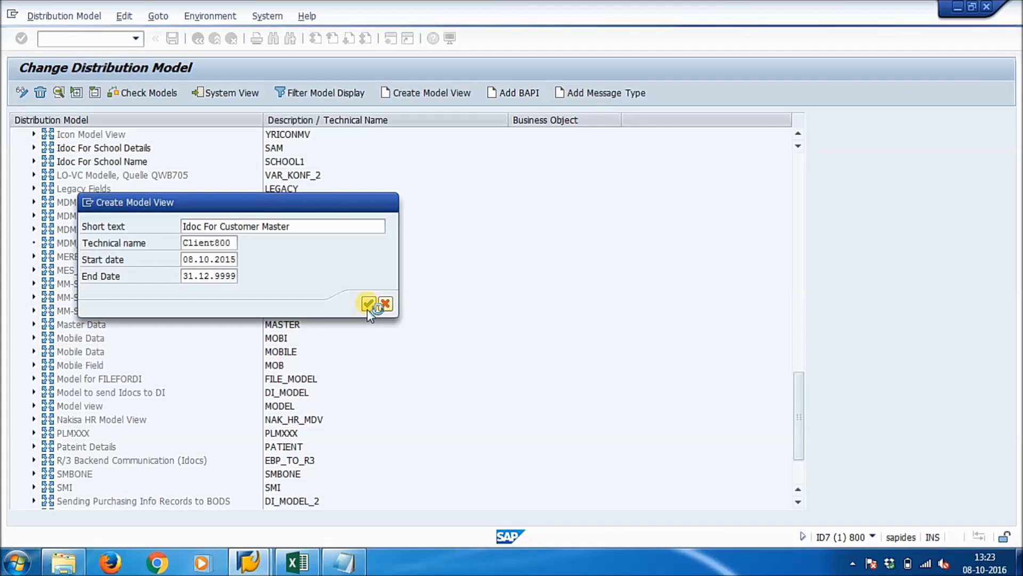
{"action": "left_click_drag", "start_coordinate": [801, 411], "coordinate": [806, 440]}
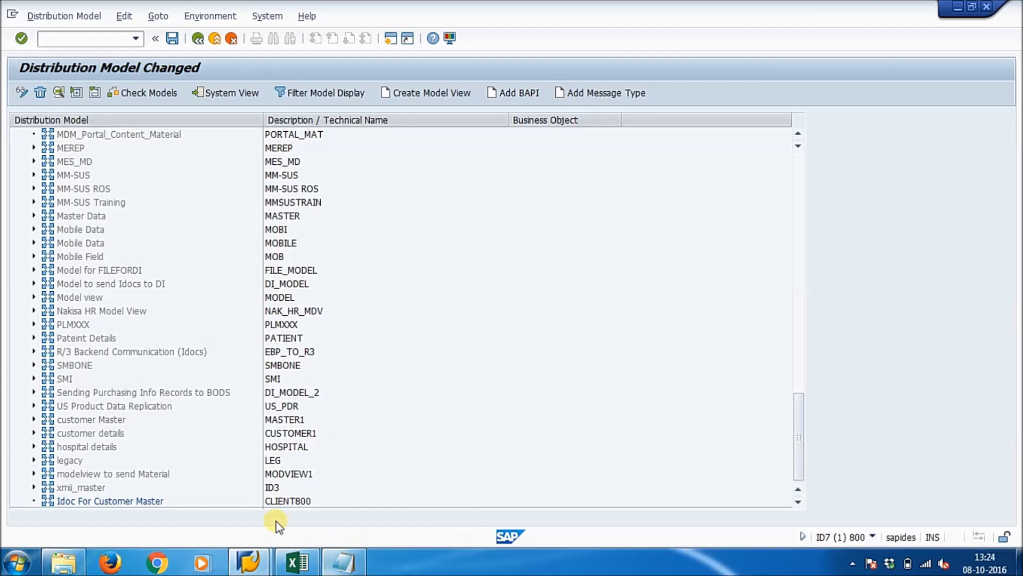
- Add a message type to the model view, entering sender CLIENT800
{"action": "left_click", "coordinate": [148, 503]}
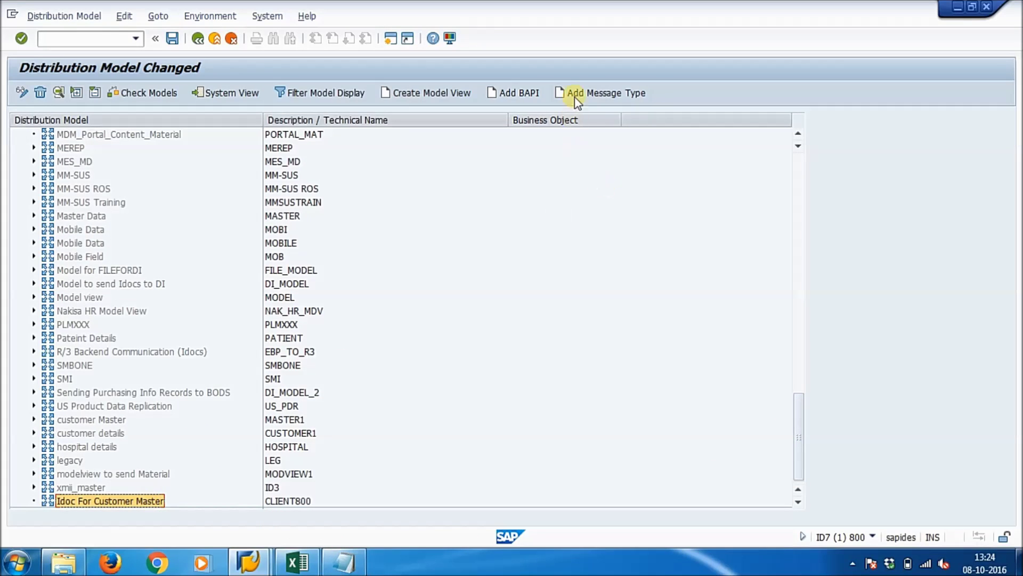
{"action": "left_click", "coordinate": [592, 96]}
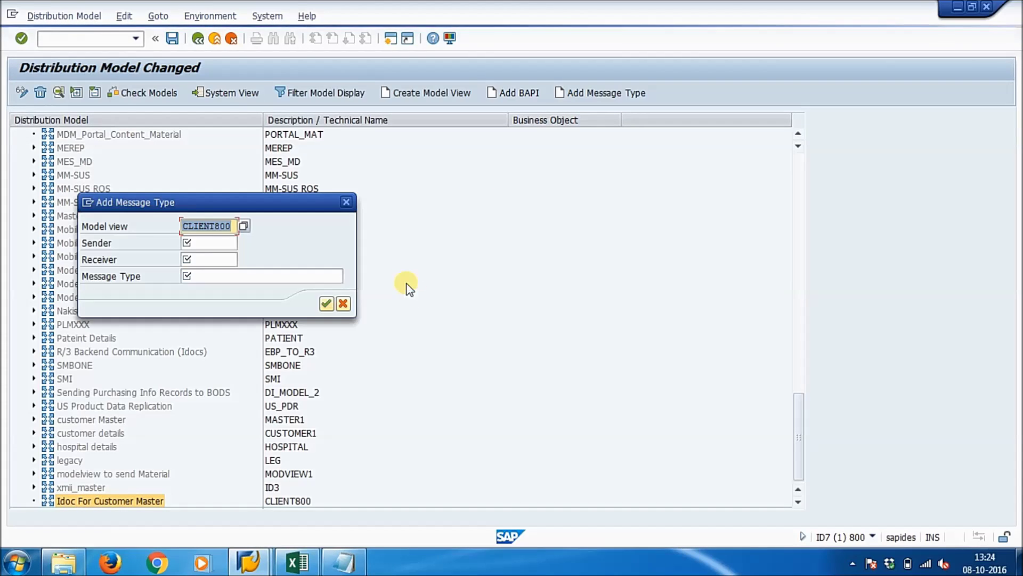
{"action": "left_click", "coordinate": [234, 234]}
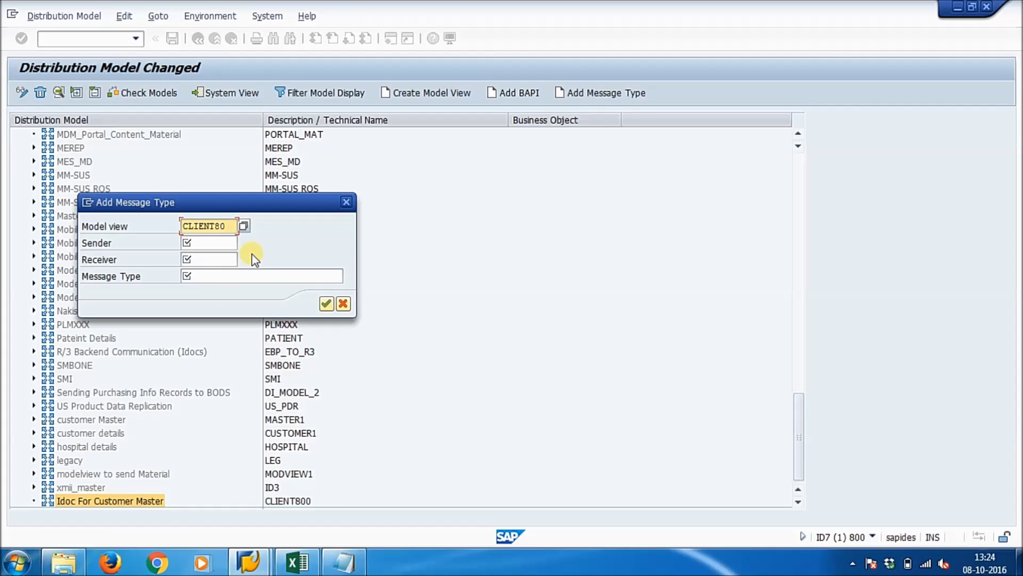
{"action": "left_click", "coordinate": [221, 246]}
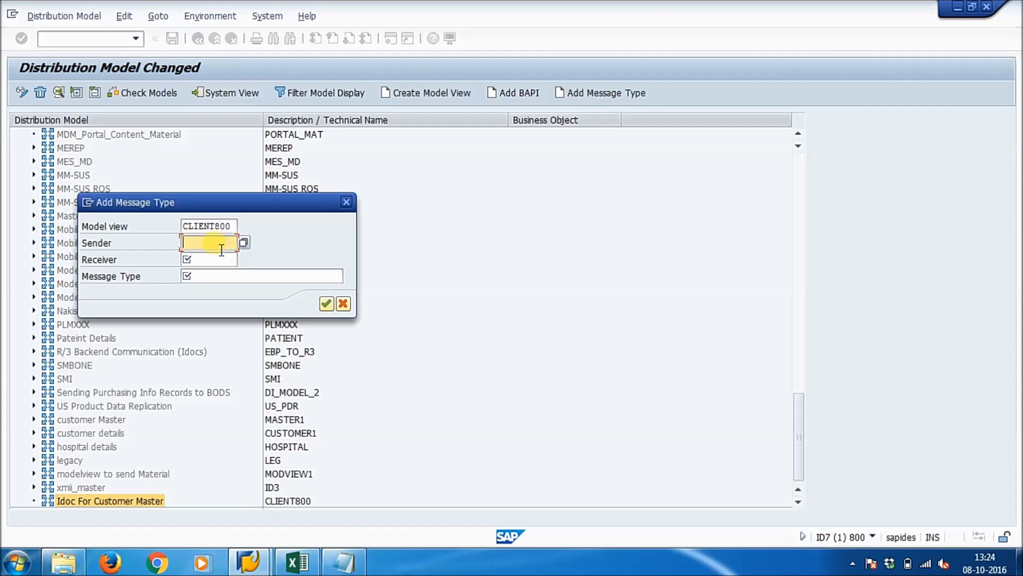
{"action": "type", "text": "Cli"}
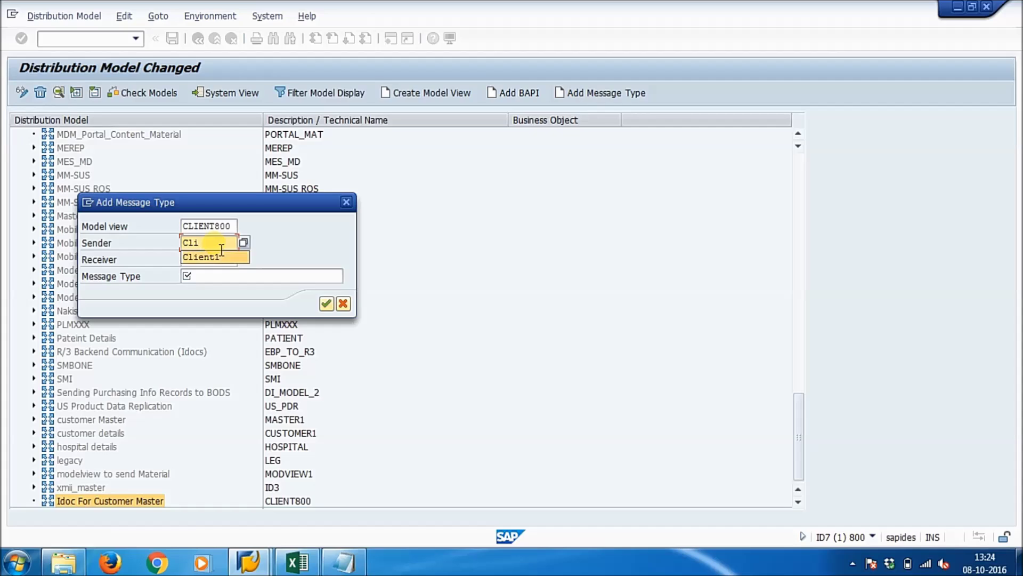
{"action": "type", "text": "ent800"}
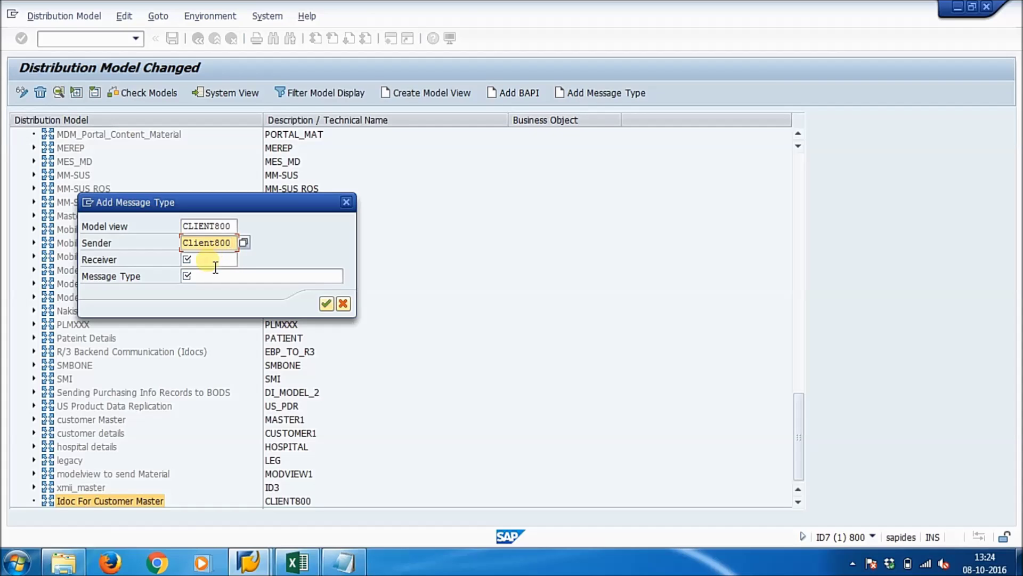
- Enter receiver CLIENT810 and message type DEBMAS, then confirm the entry
{"action": "left_click", "coordinate": [208, 260]}
{"action": "type", "text": "C"}
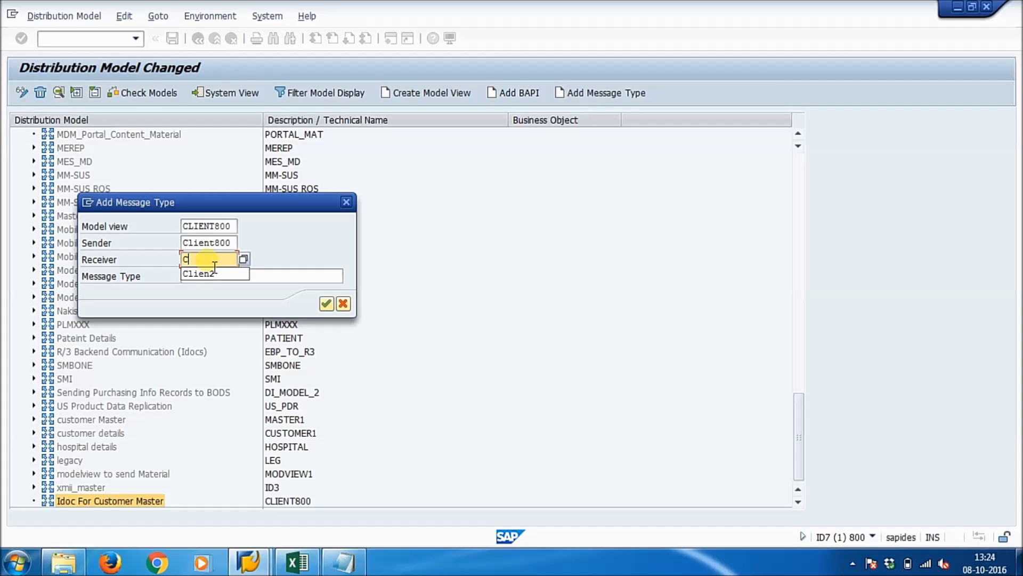
{"action": "left_click", "coordinate": [214, 268]}
{"action": "key", "text": "BackSpace"}
{"action": "type", "text": "810"}
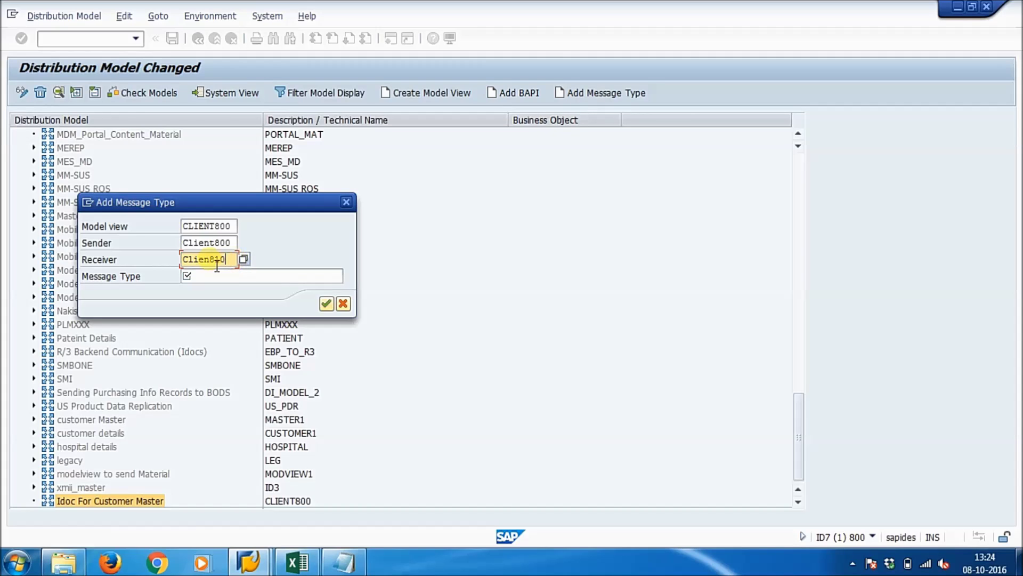
{"action": "left_click", "coordinate": [219, 282]}
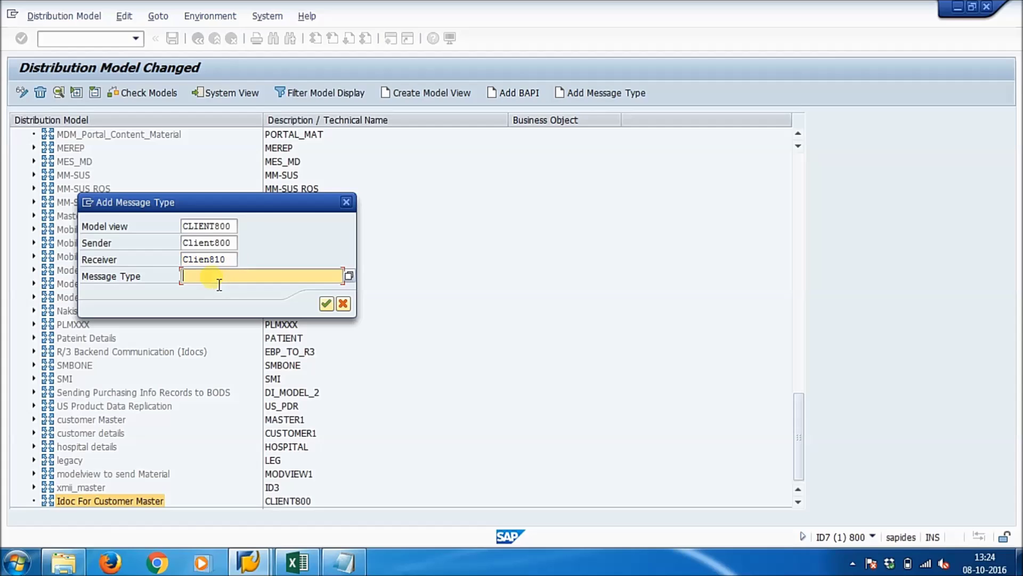
{"action": "left_click", "coordinate": [220, 288]}
{"action": "left_click", "coordinate": [326, 303]}
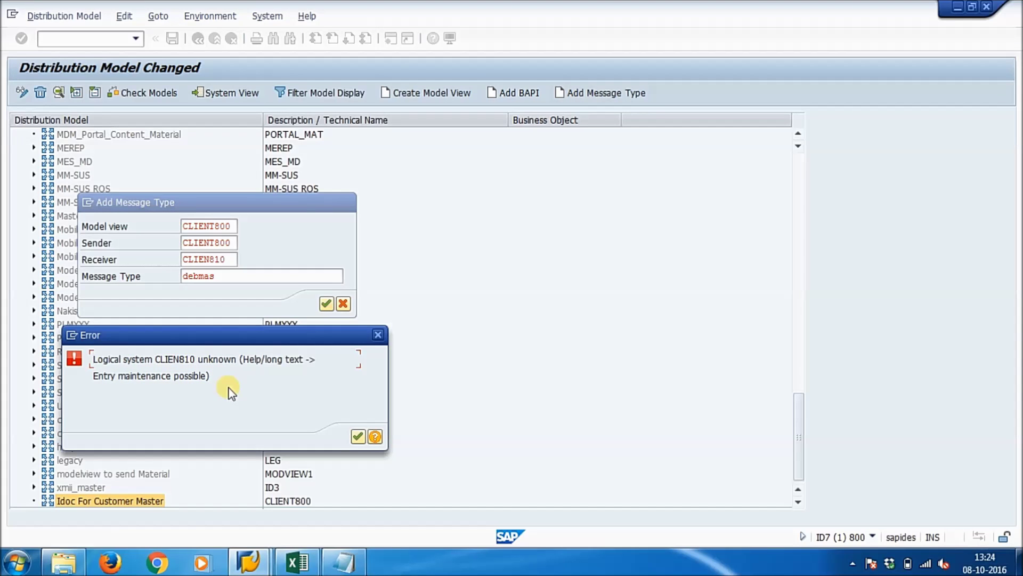
- Correct the misspelled receiver CLIEN810 to CLIENT810, confirm, and show the Notepad step notes
{"action": "left_click", "coordinate": [357, 436]}
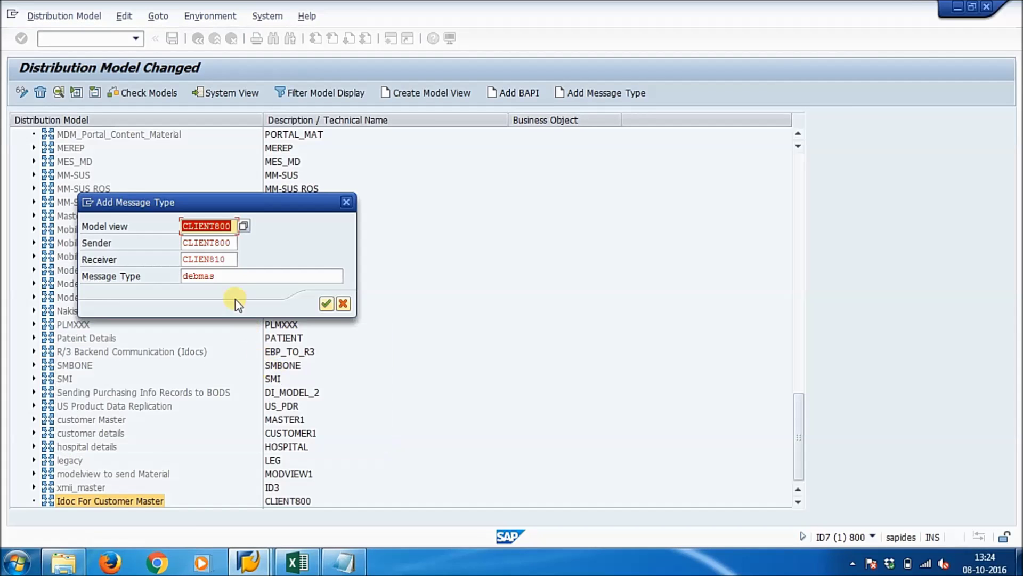
{"action": "left_click", "coordinate": [211, 260]}
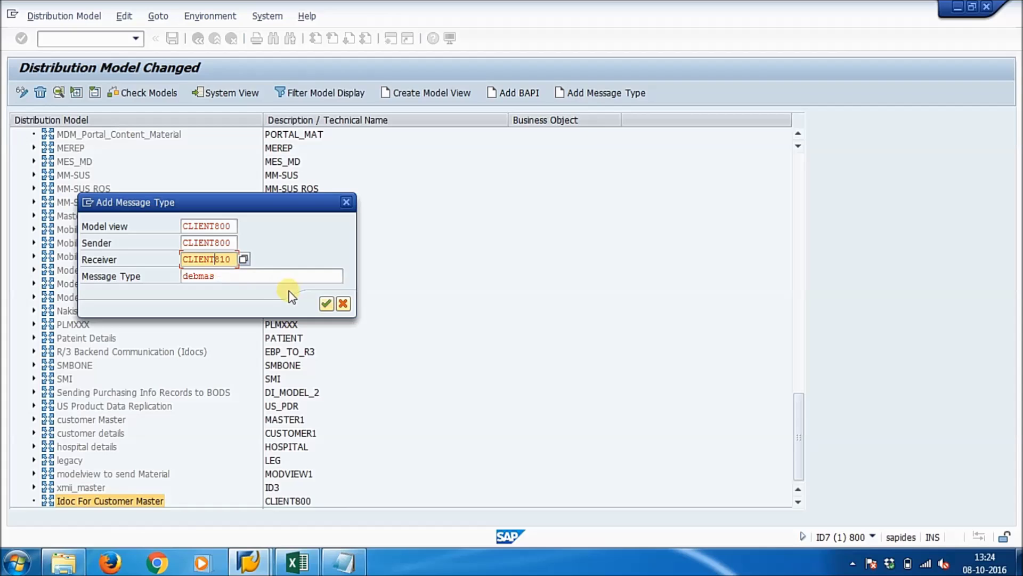
{"action": "left_click", "coordinate": [326, 303]}
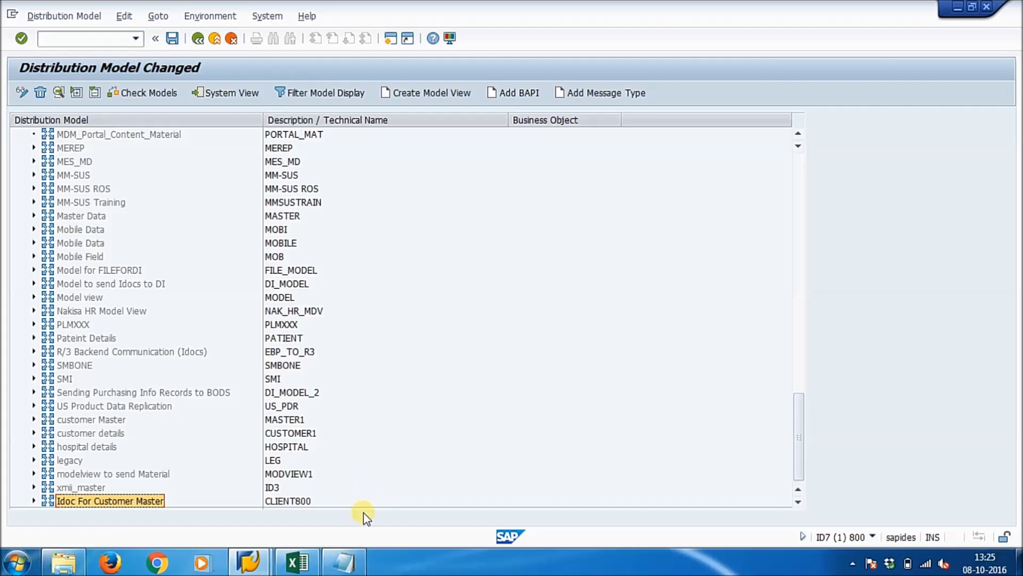
{"action": "left_click", "coordinate": [347, 562]}
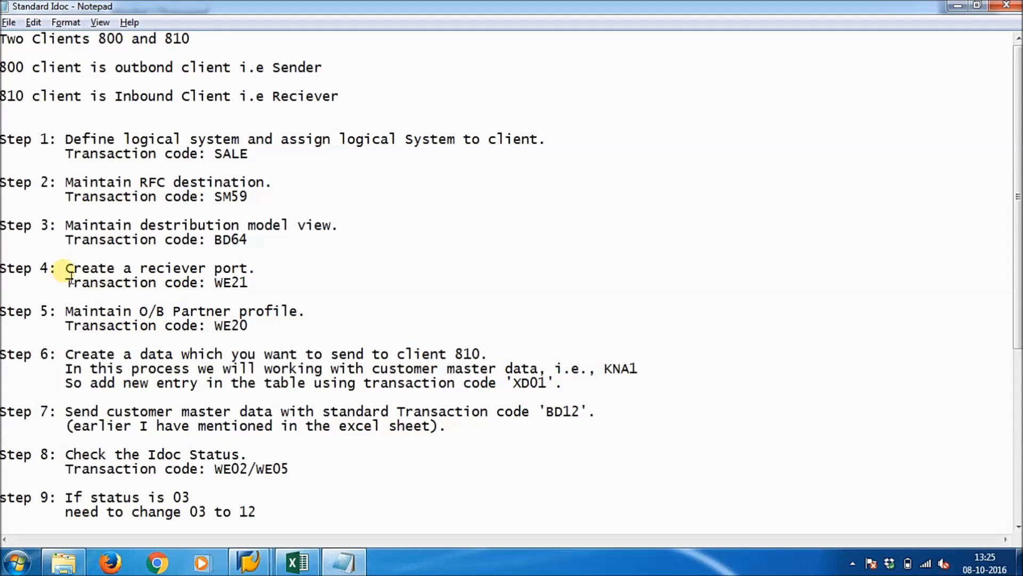
{"action": "left_click_drag", "start_coordinate": [71, 269], "coordinate": [248, 282]}
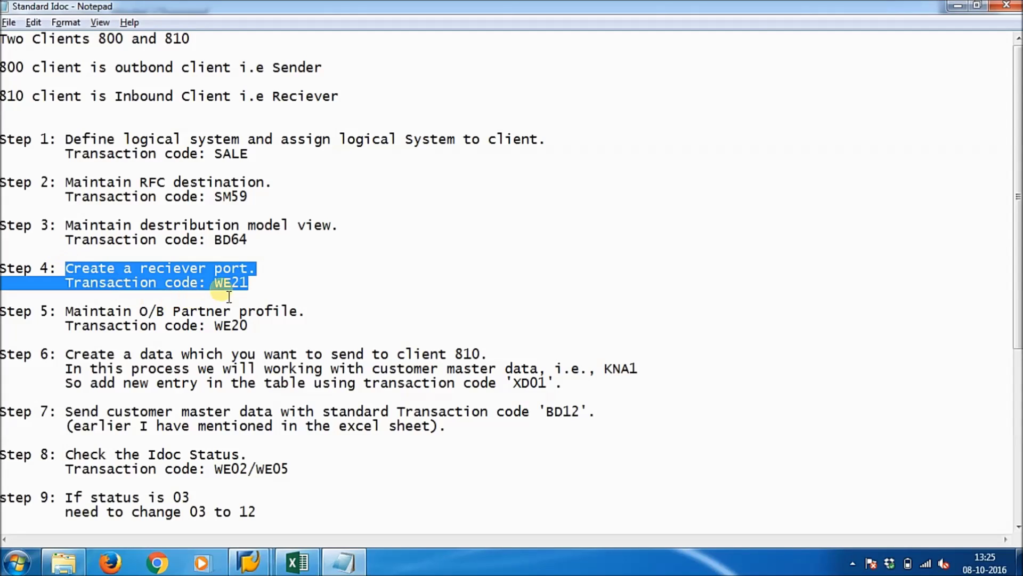
{"action": "left_click", "coordinate": [325, 299]}
{"action": "key", "text": "alt+Tab"}
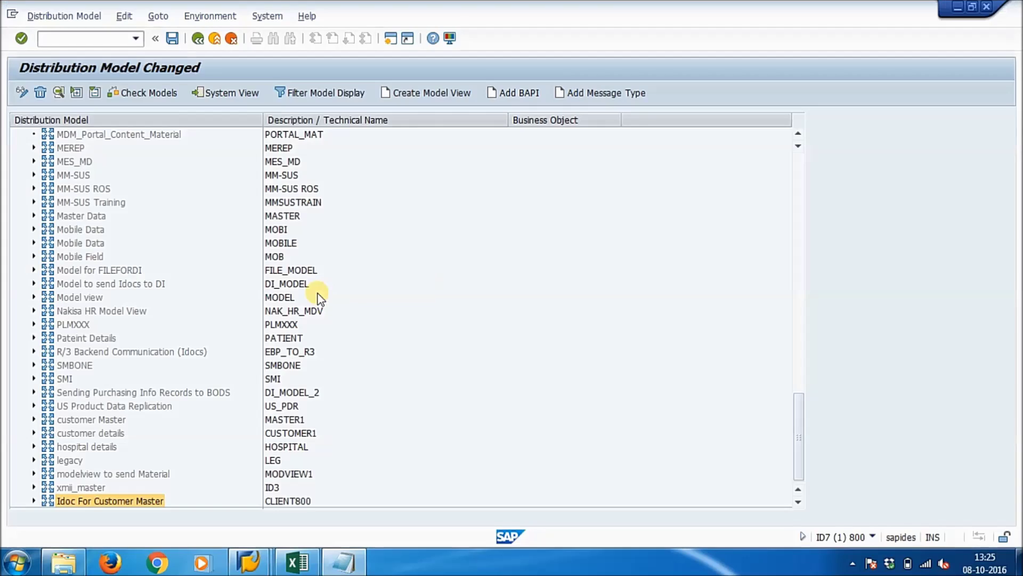
{"action": "left_click", "coordinate": [74, 48]}
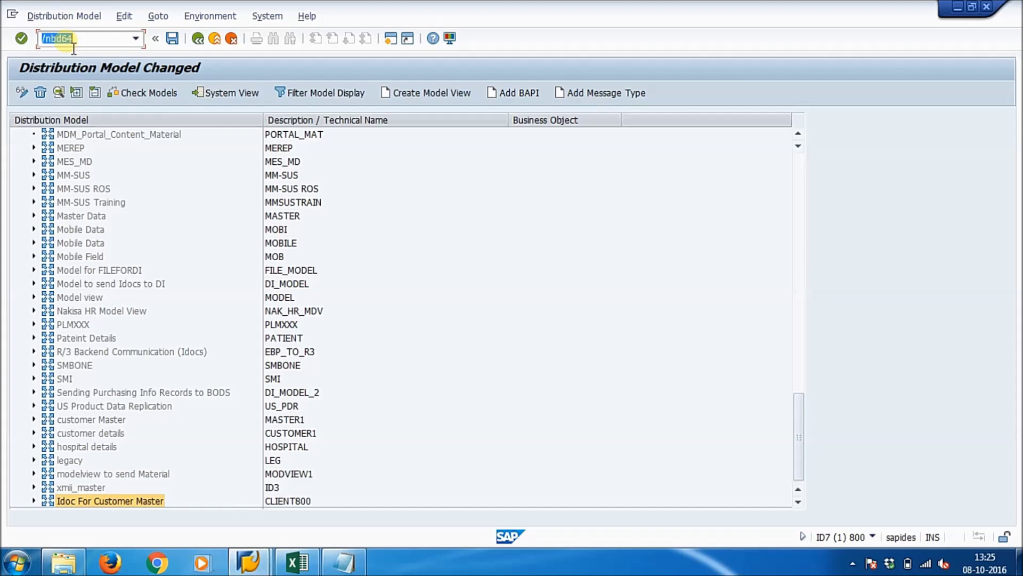
- In WE21, create a new Transactional RFC port with generated name A000000088
{"action": "key", "text": "Return"}
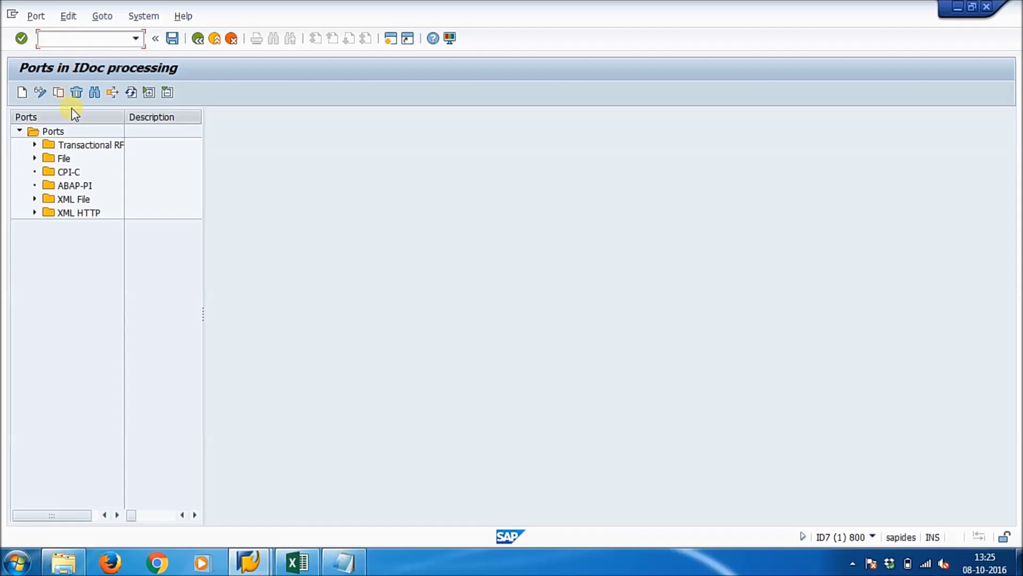
{"action": "left_click", "coordinate": [78, 145]}
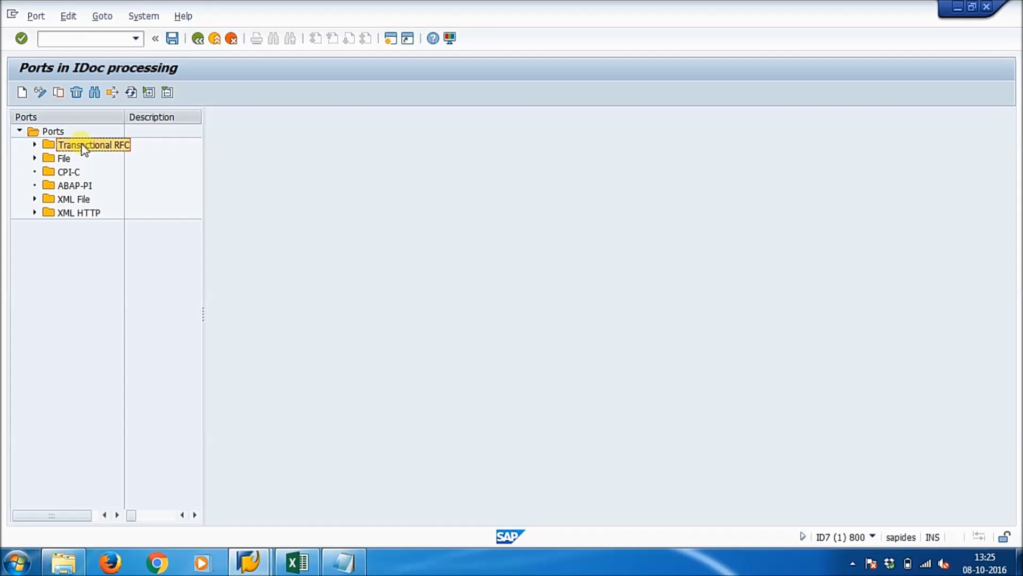
{"action": "left_click", "coordinate": [21, 93]}
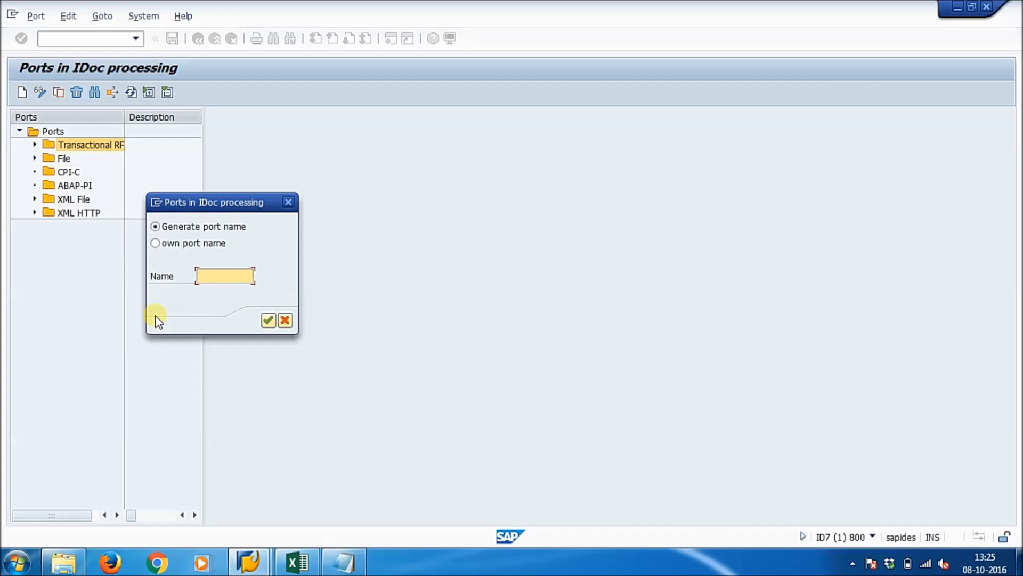
{"action": "left_click", "coordinate": [267, 323]}
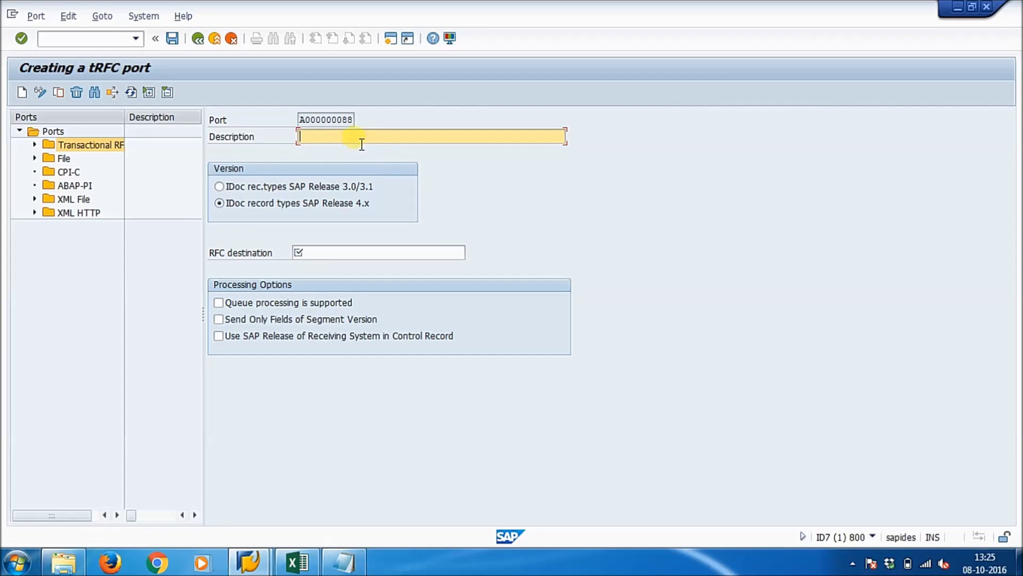
{"action": "left_click_drag", "start_coordinate": [356, 121], "coordinate": [316, 124]}
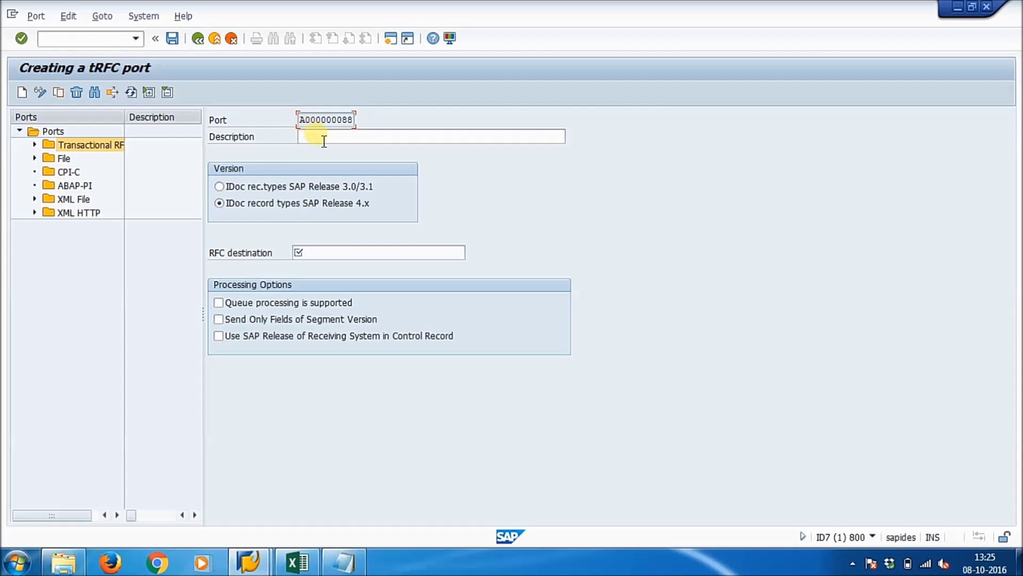
- Describe the port as 'Port For Customer Master', set RFC destination Client810, and save
{"action": "left_click", "coordinate": [323, 139]}
{"action": "type", "text": "P"}
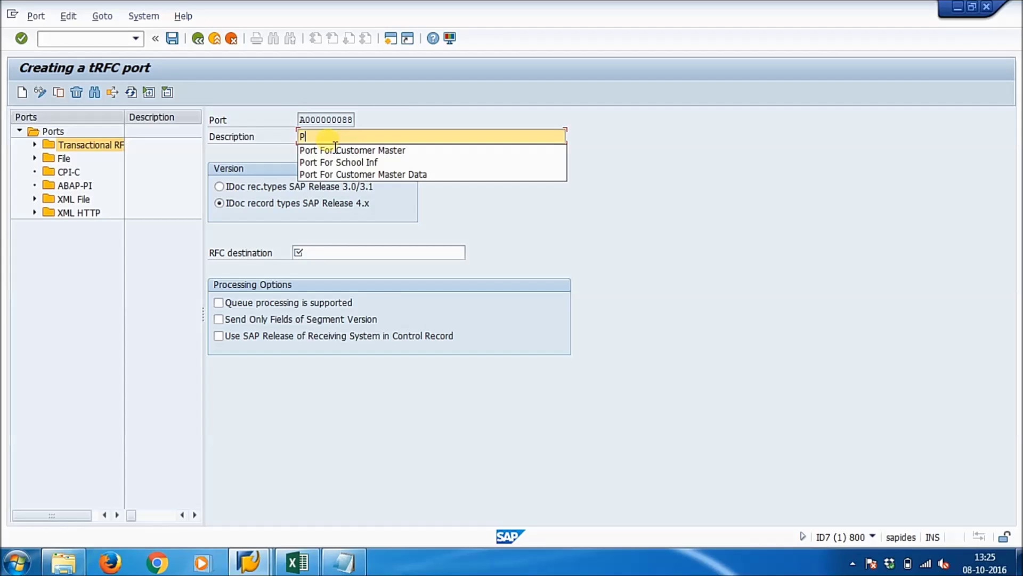
{"action": "type", "text": "o"}
{"action": "left_click", "coordinate": [335, 150]}
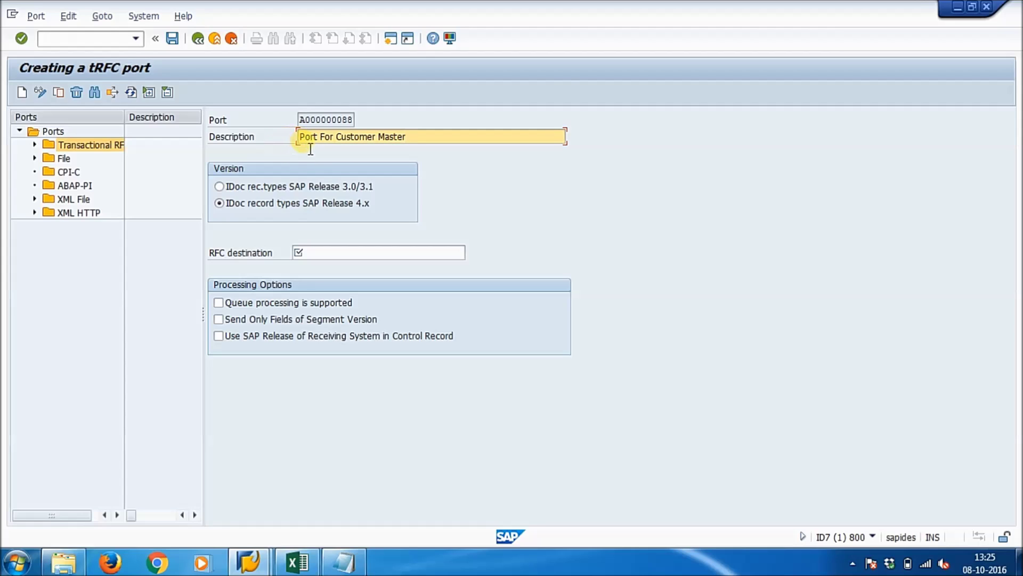
{"action": "left_click", "coordinate": [330, 255]}
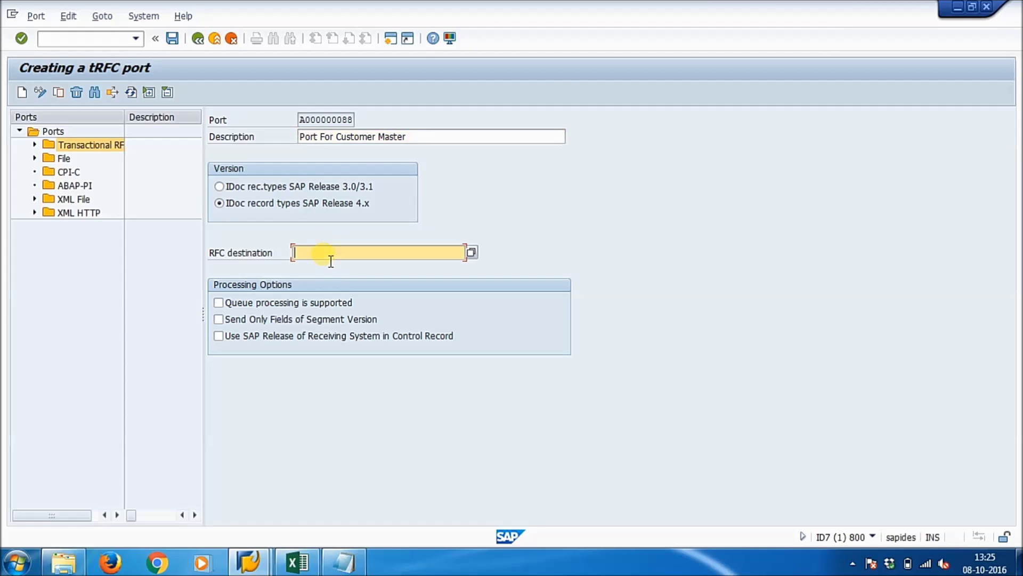
{"action": "type", "text": "Cl"}
{"action": "left_click", "coordinate": [383, 267]}
{"action": "key", "text": "BackSpace"}
{"action": "type", "text": "810"}
{"action": "key", "text": "ctrl+s"}
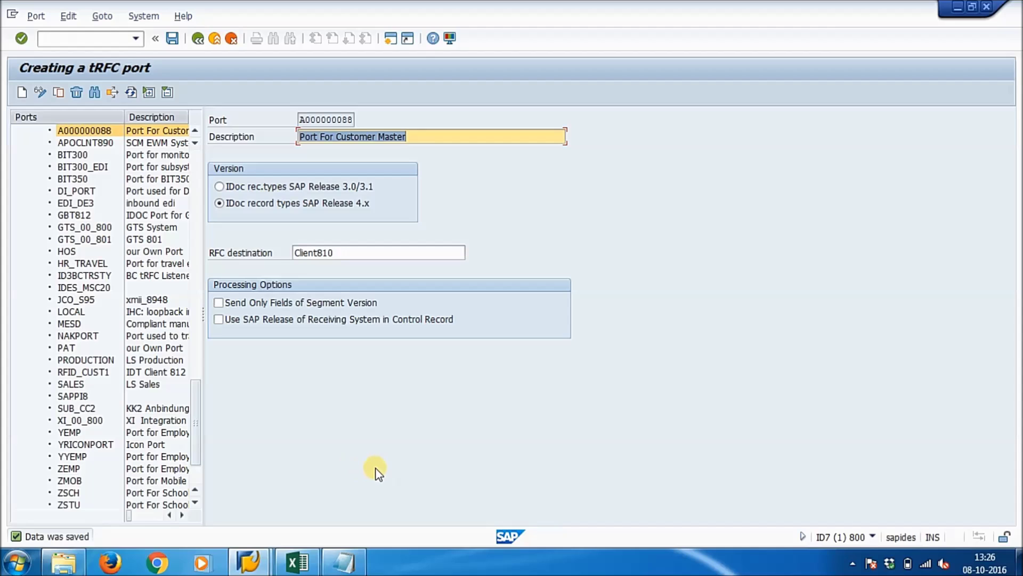
- Minimise the recorder and switch to the Notepad step notes
{"action": "mouse_move", "coordinate": [939, 508]}
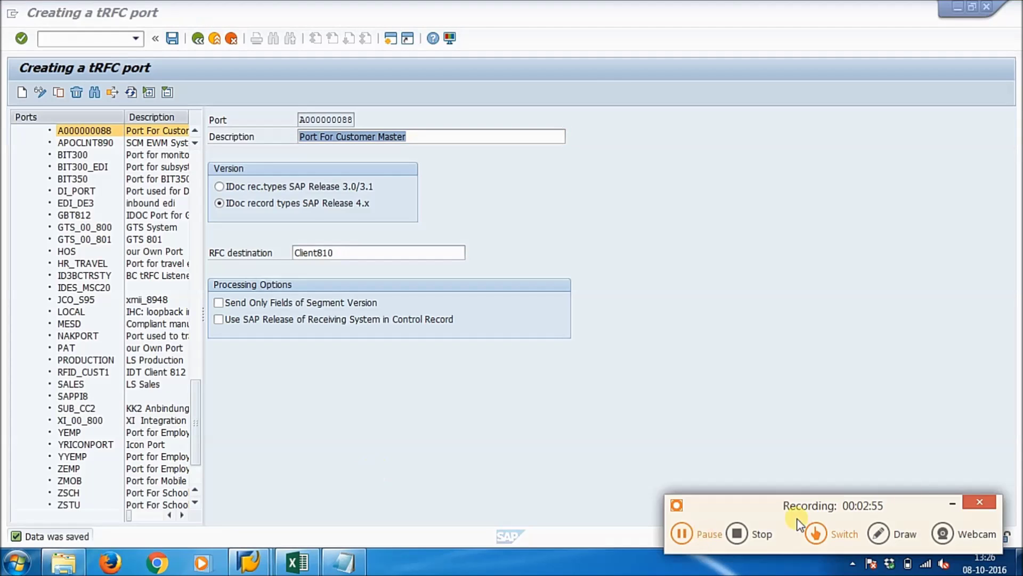
{"action": "left_click", "coordinate": [952, 504]}
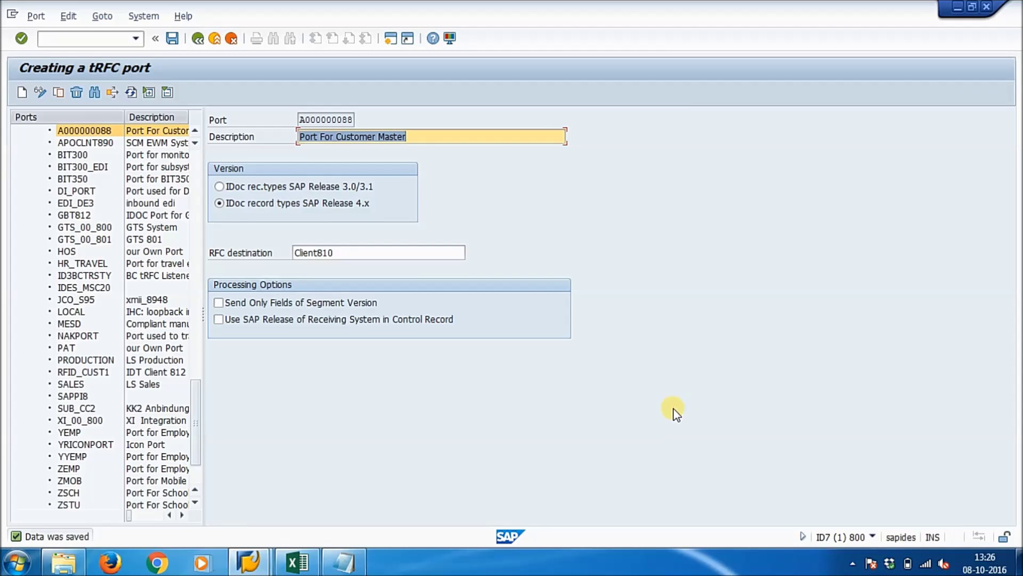
{"action": "key", "text": "alt+Tab"}
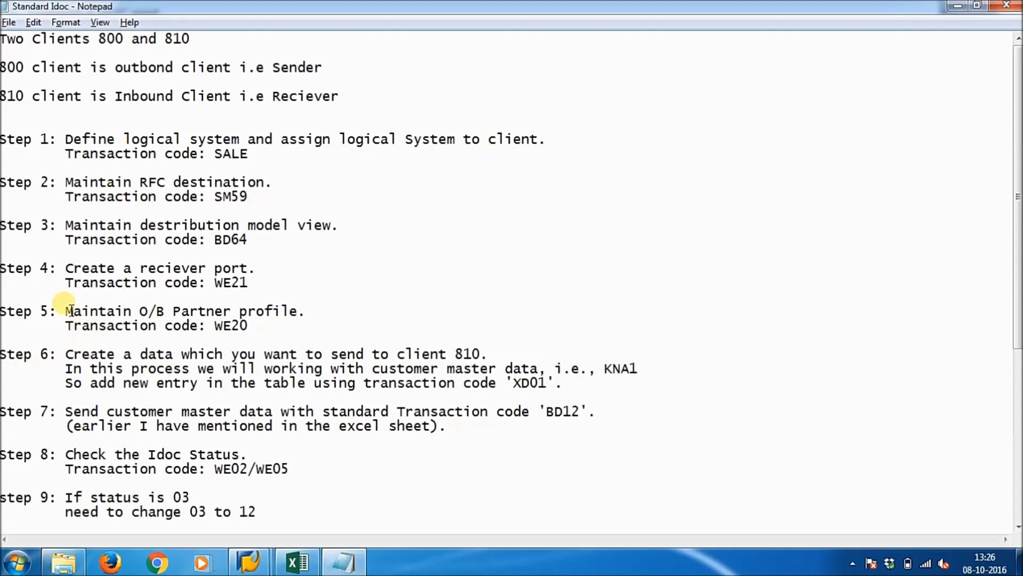
- Review Step 5 on the WE20 outbound partner profile, then return to SAP's command field
{"action": "left_click_drag", "start_coordinate": [68, 309], "coordinate": [263, 334]}
{"action": "left_click", "coordinate": [248, 324]}
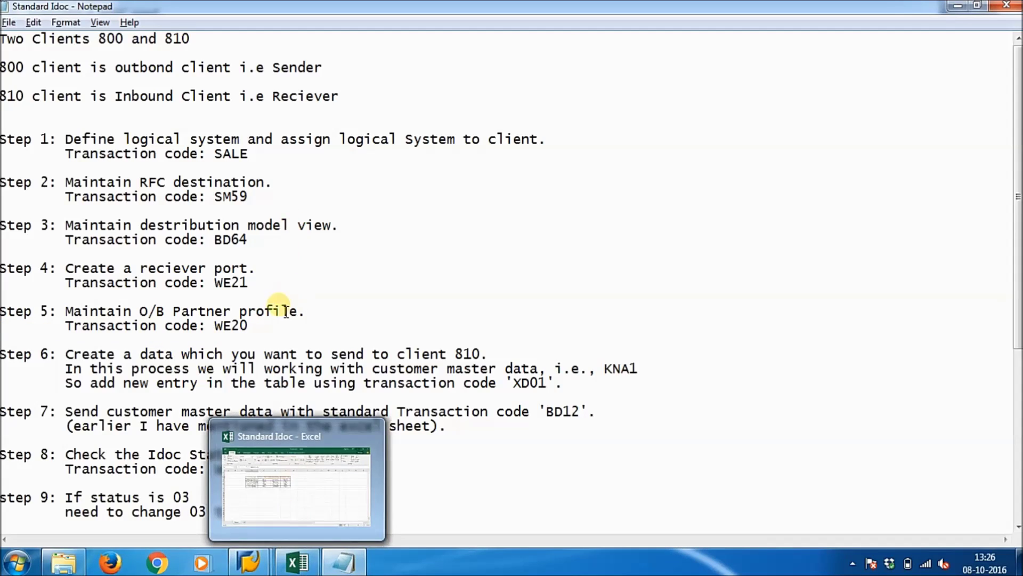
{"action": "key", "text": "alt+Tab"}
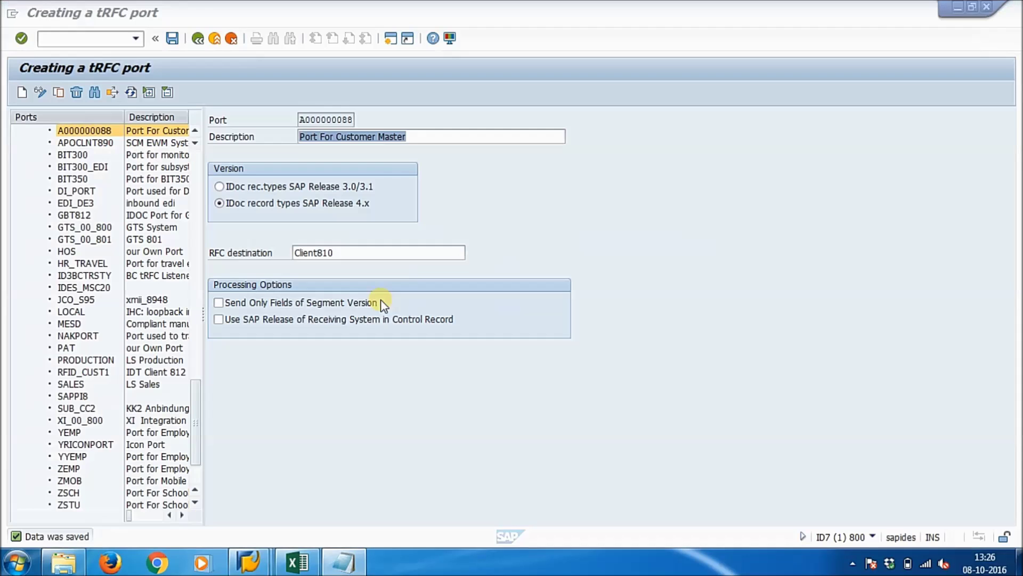
{"action": "left_click", "coordinate": [71, 41]}
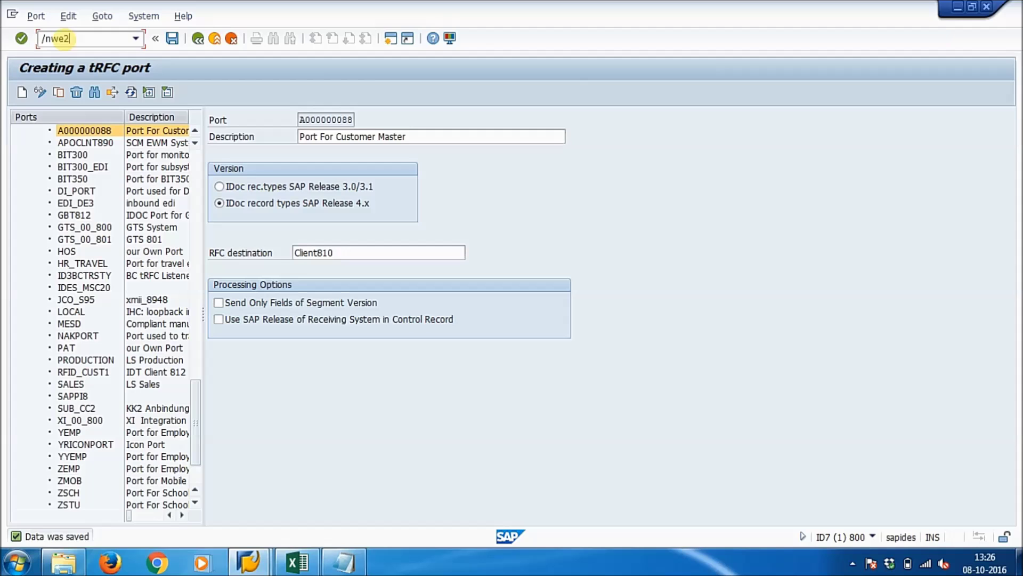
- Open WE20 and create a new profile under partner type LS
{"action": "key", "text": "Return"}
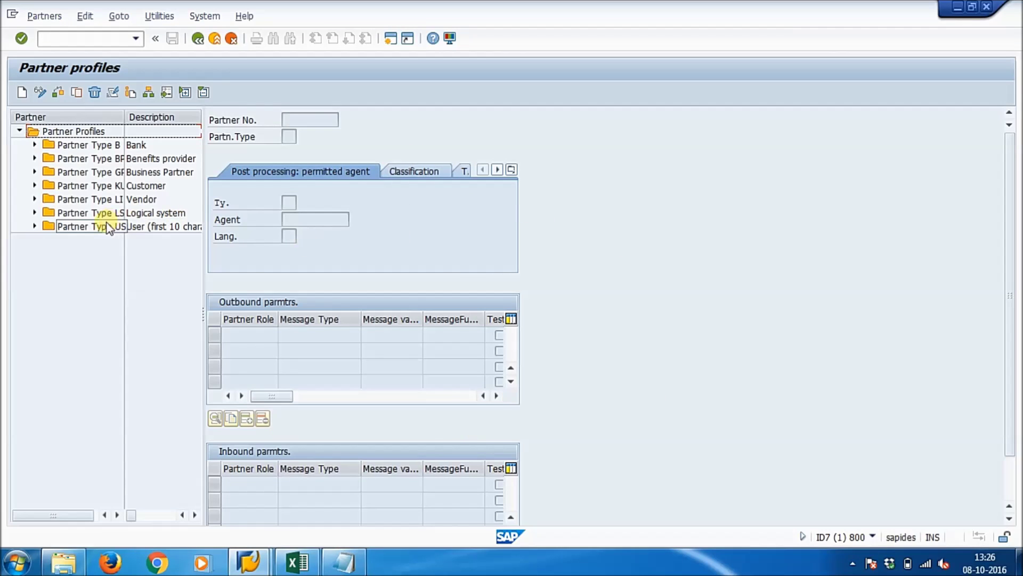
{"action": "left_click", "coordinate": [90, 213]}
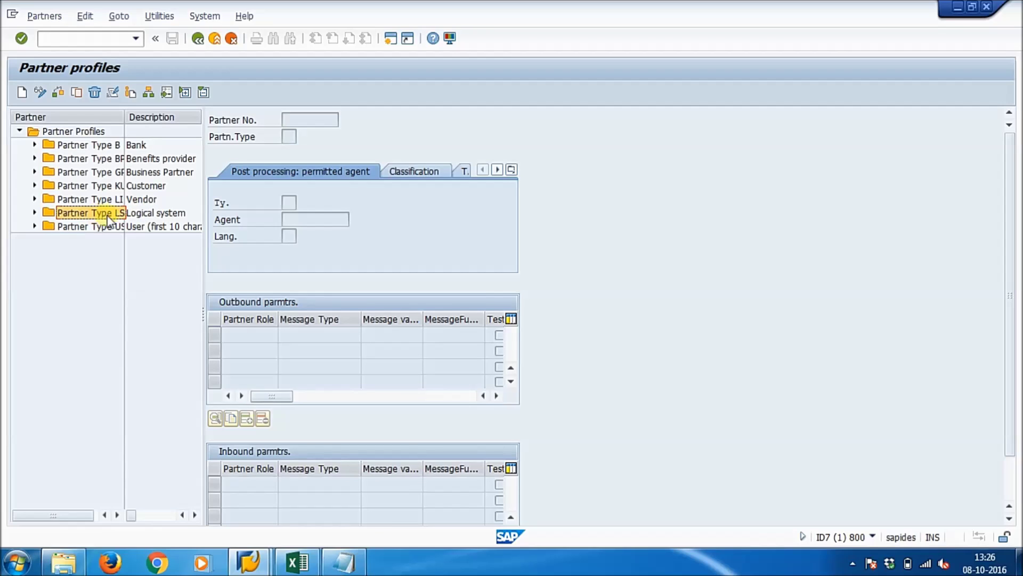
{"action": "left_click", "coordinate": [21, 92]}
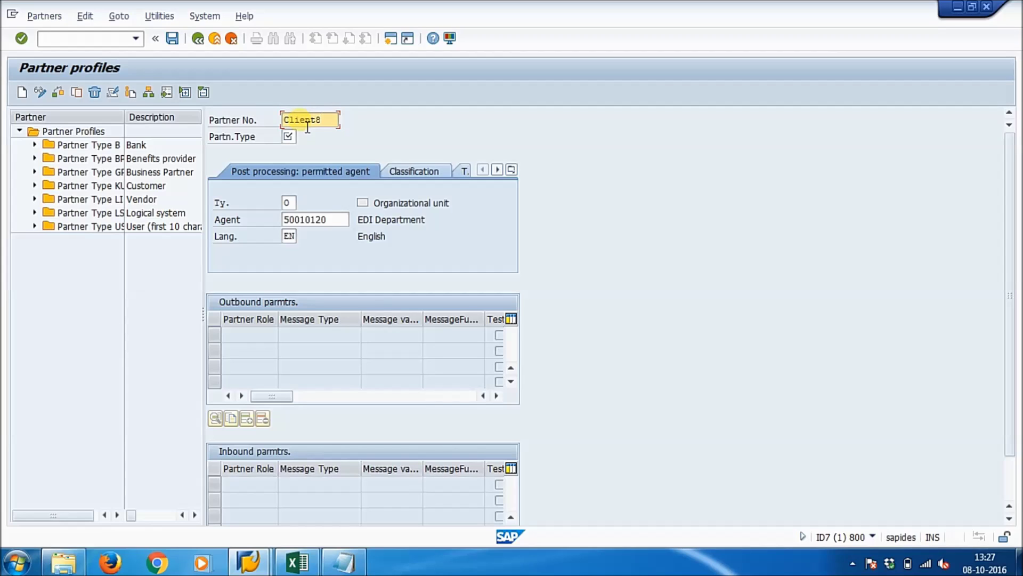
- Enter partner number CLIENT810 with partner type LS and save the profile
{"action": "left_click", "coordinate": [308, 127]}
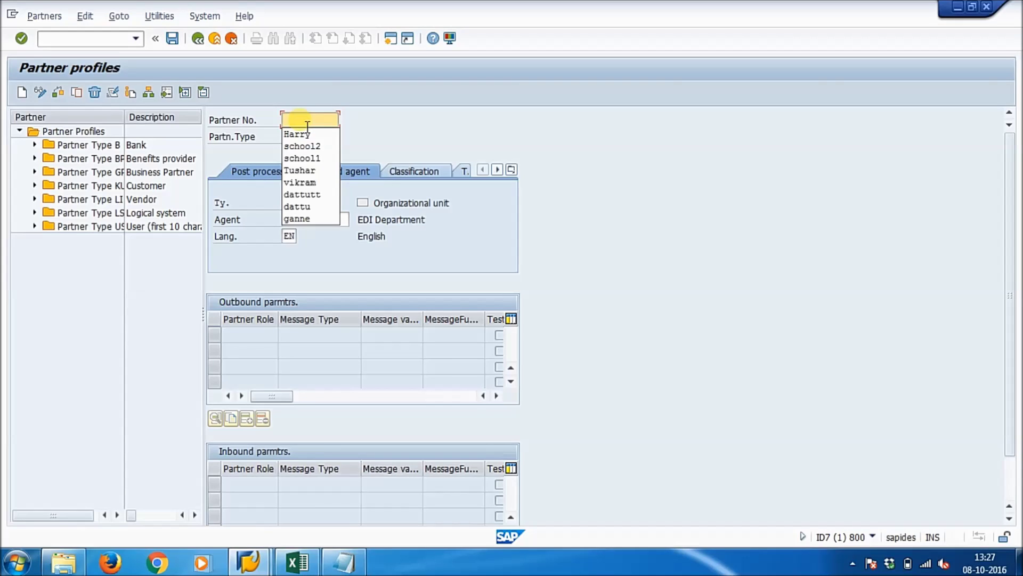
{"action": "type", "text": "Client810"}
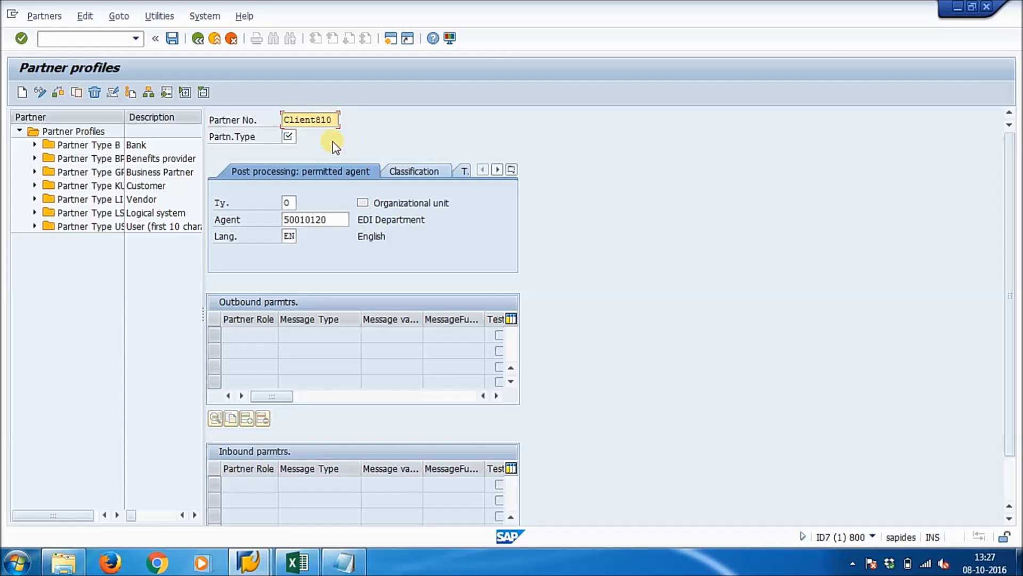
{"action": "left_click", "coordinate": [336, 131]}
{"action": "left_click", "coordinate": [294, 138]}
{"action": "type", "text": "ls"}
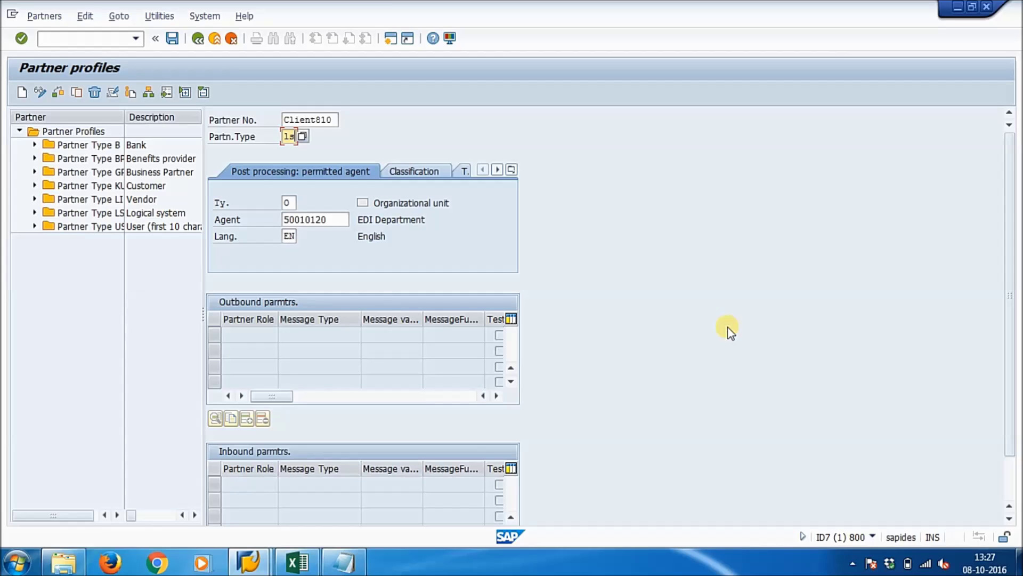
{"action": "key", "text": "Return"}
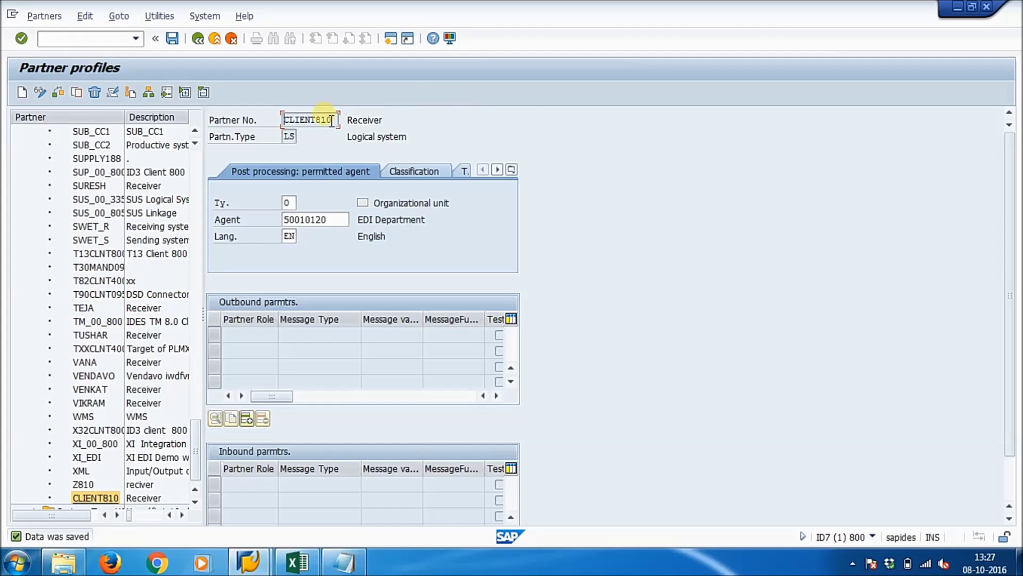
{"action": "left_click", "coordinate": [172, 38]}
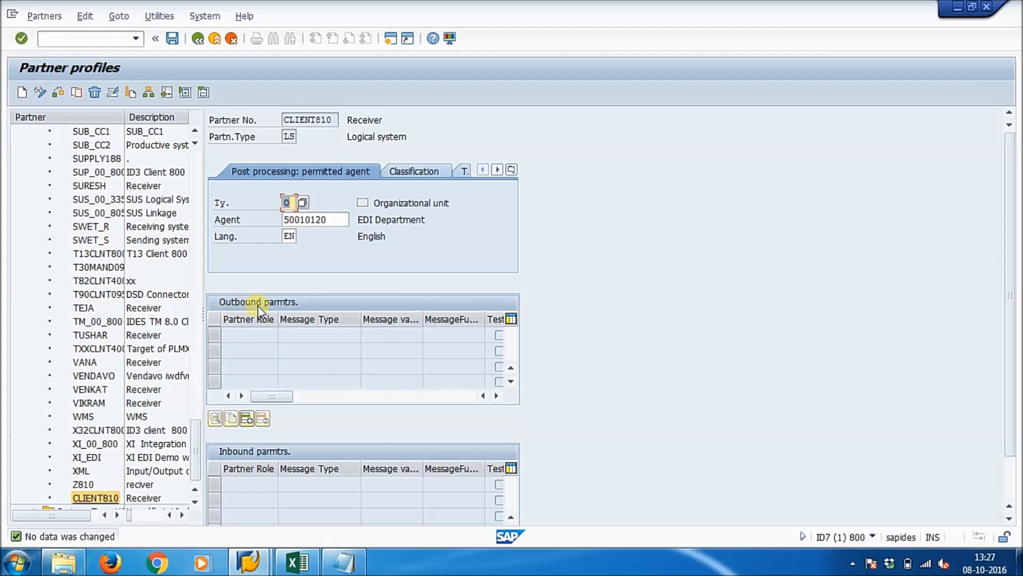
- Add an outbound parameter with message type DEBMAS and receiver port A000000088
{"action": "left_click", "coordinate": [247, 420]}
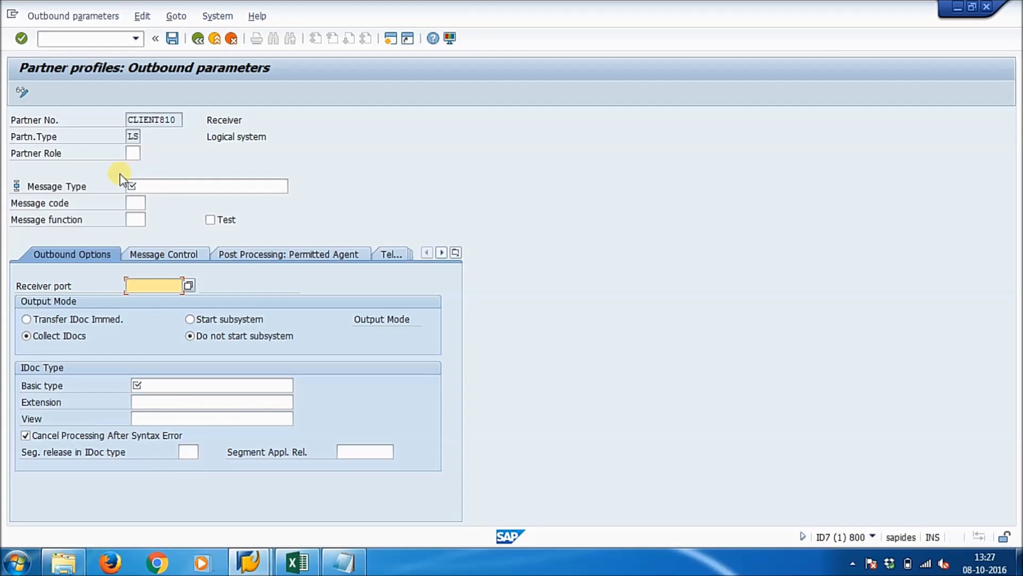
{"action": "left_click", "coordinate": [151, 192]}
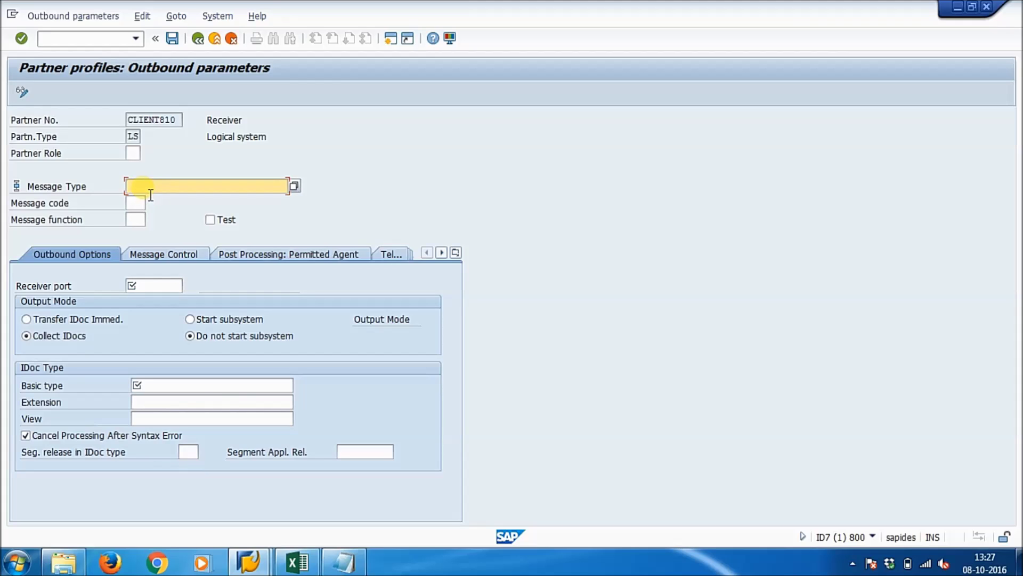
{"action": "left_click", "coordinate": [151, 194]}
{"action": "key", "text": "Down"}
{"action": "key", "text": "Down"}
{"action": "key", "text": "Down"}
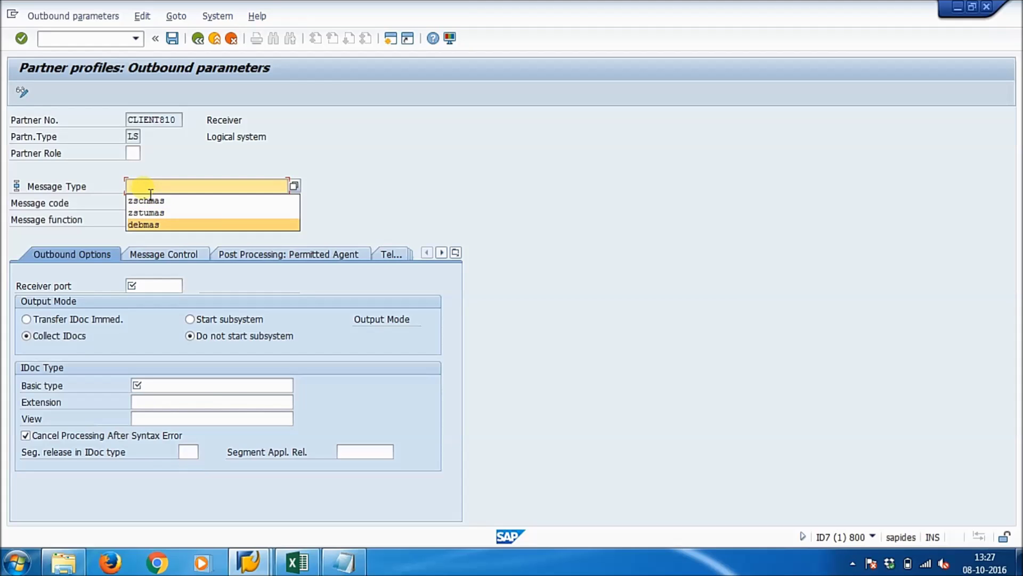
{"action": "key", "text": "Return"}
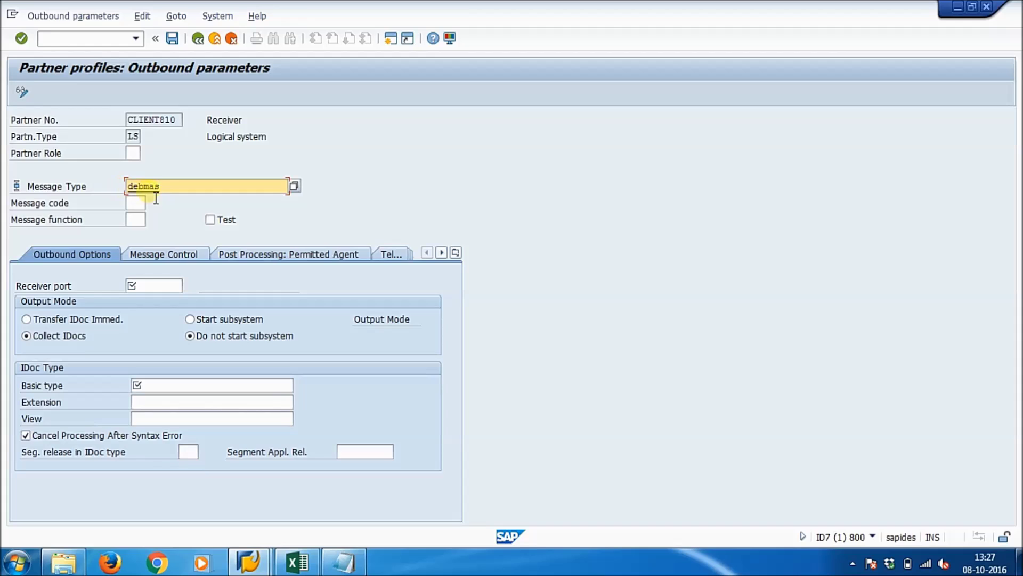
{"action": "left_click", "coordinate": [148, 290]}
{"action": "left_click", "coordinate": [153, 293]}
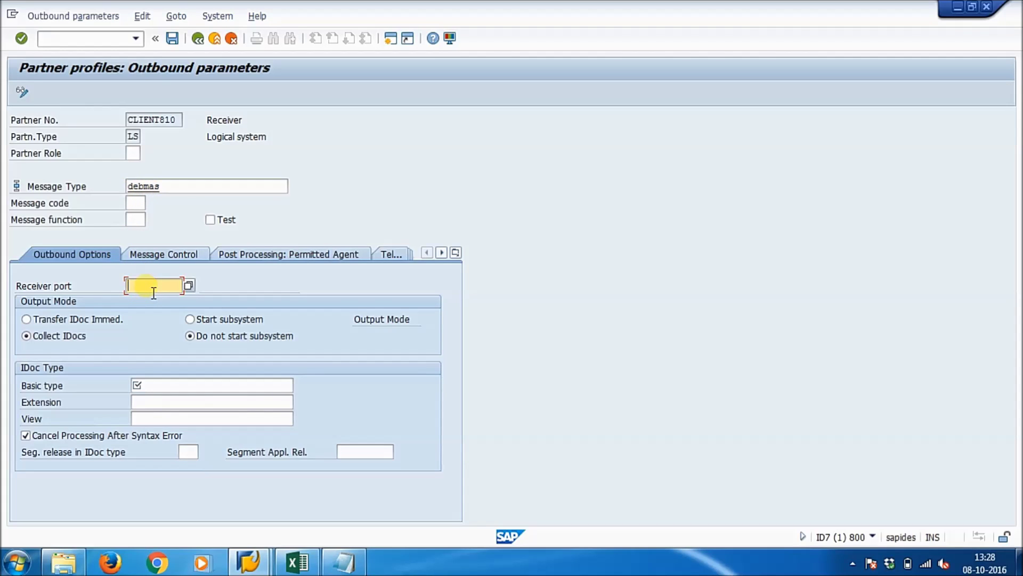
{"action": "type", "text": "A000000088"}
- Set basic type DEBMAS05, transfer IDocs immediately, and save the parameter
{"action": "left_click", "coordinate": [189, 392]}
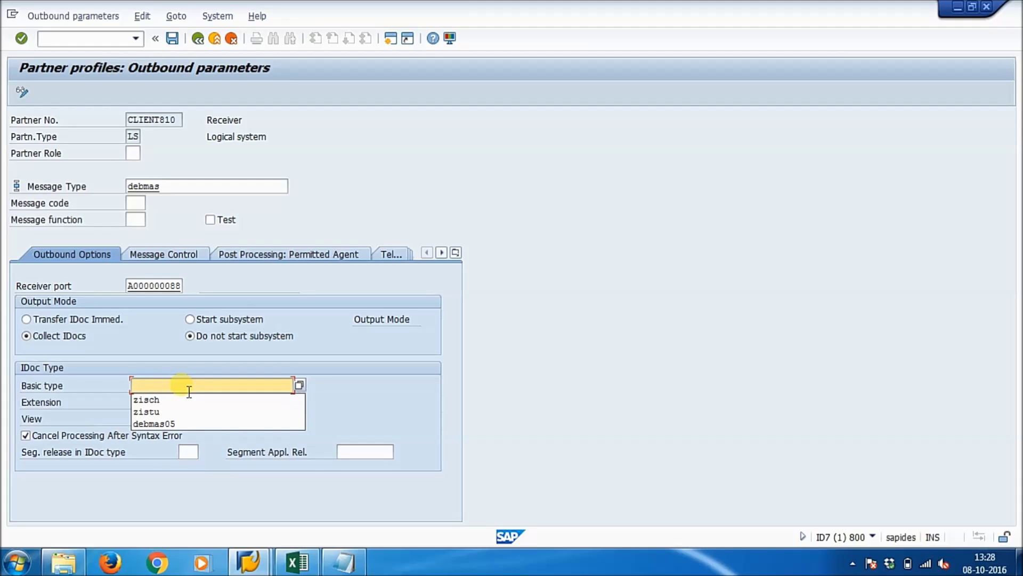
{"action": "key", "text": "Down"}
{"action": "key", "text": "Down"}
{"action": "key", "text": "Down"}
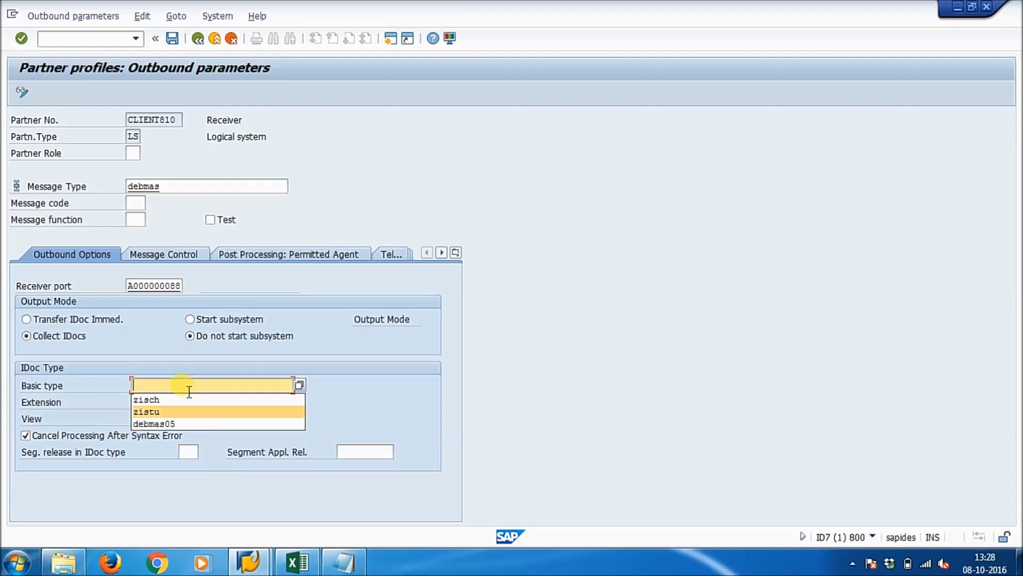
{"action": "key", "text": "Return"}
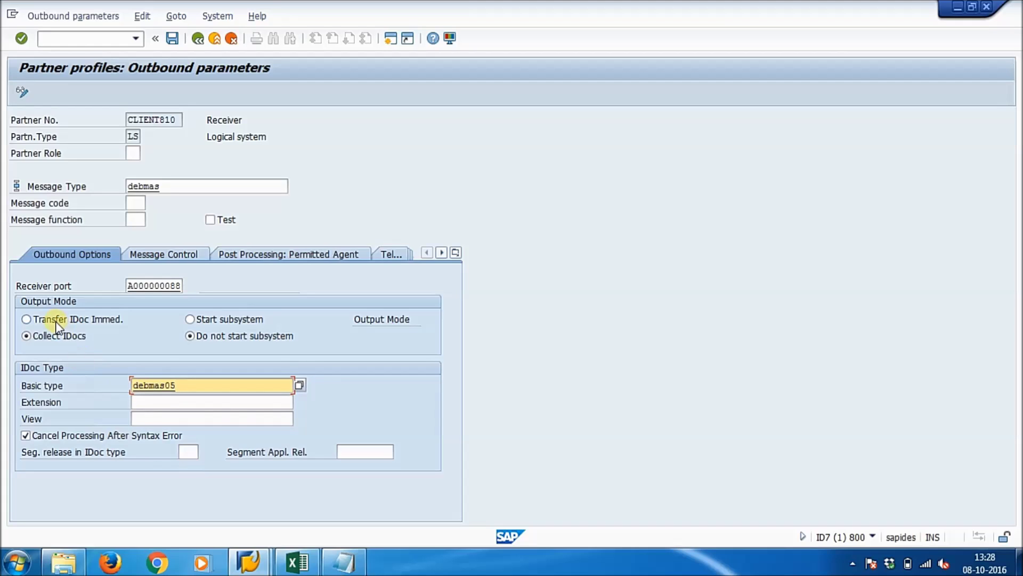
{"action": "left_click", "coordinate": [27, 319]}
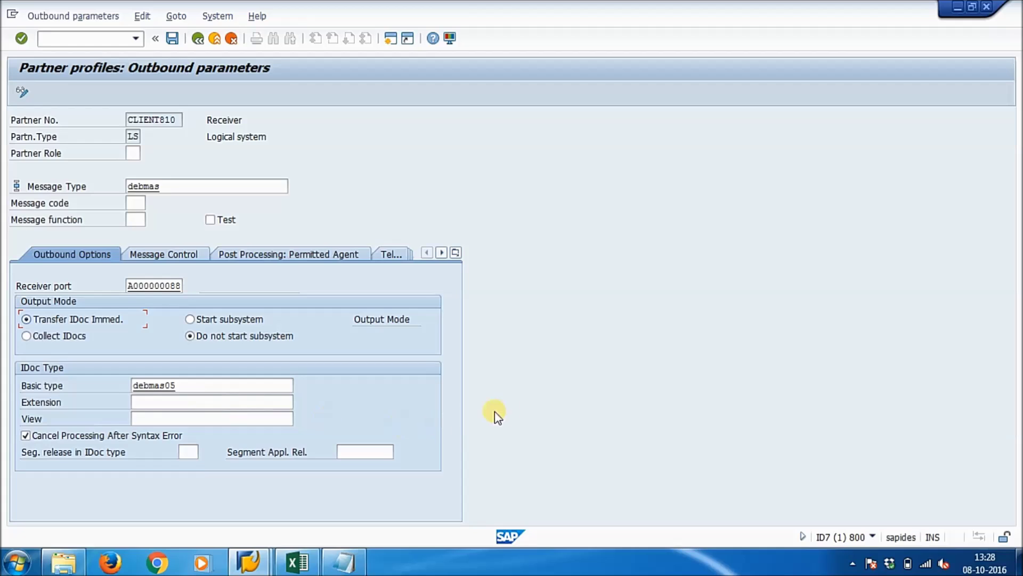
{"action": "key", "text": "ctrl+s"}
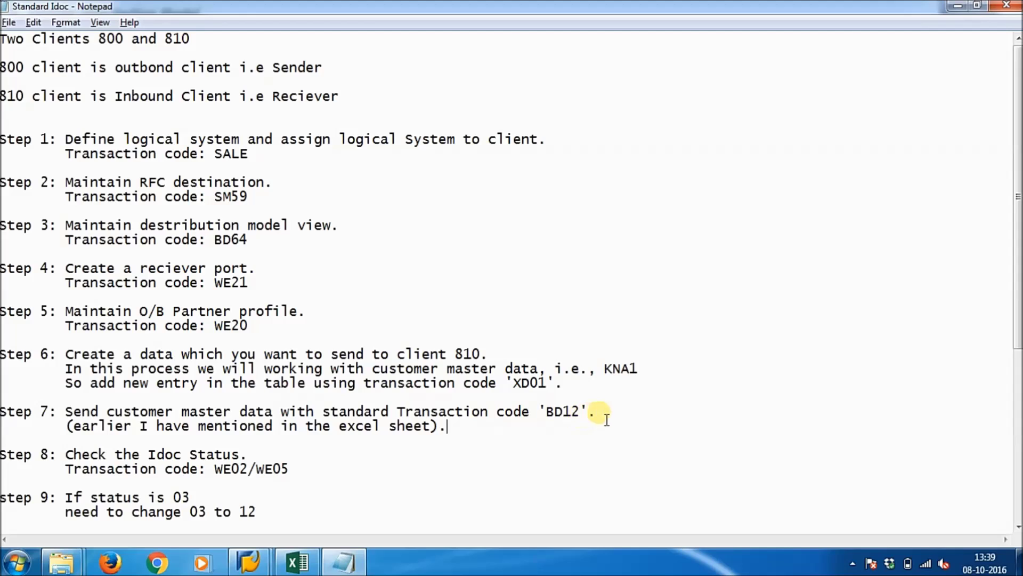
- Return to SAP and run transaction /nbd12 (Send Customers)
{"action": "mouse_move", "coordinate": [246, 562]}
{"action": "left_click", "coordinate": [283, 506]}
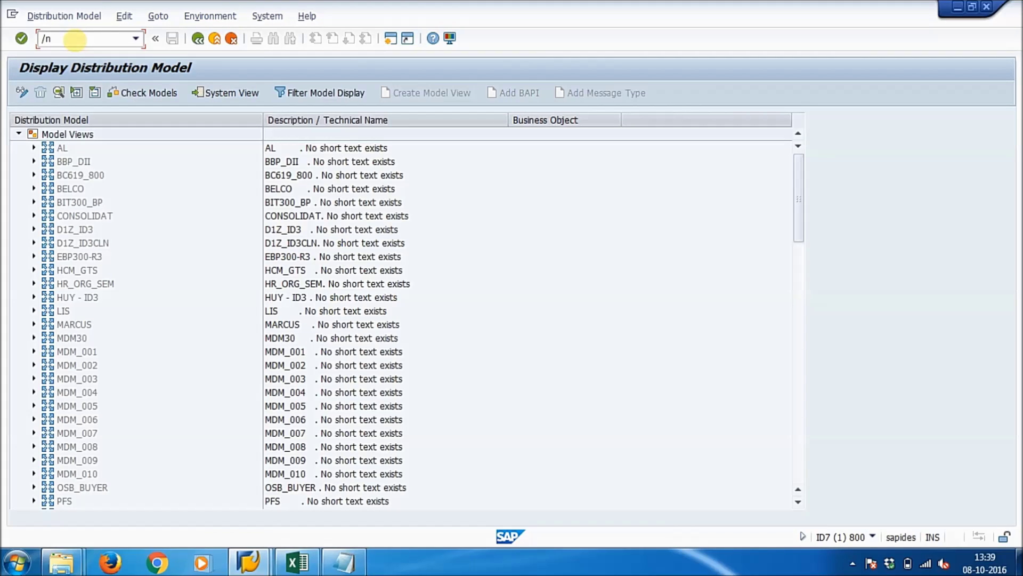
{"action": "left_click", "coordinate": [75, 39]}
{"action": "type", "text": "/nbd12"}
{"action": "key", "text": "Return"}
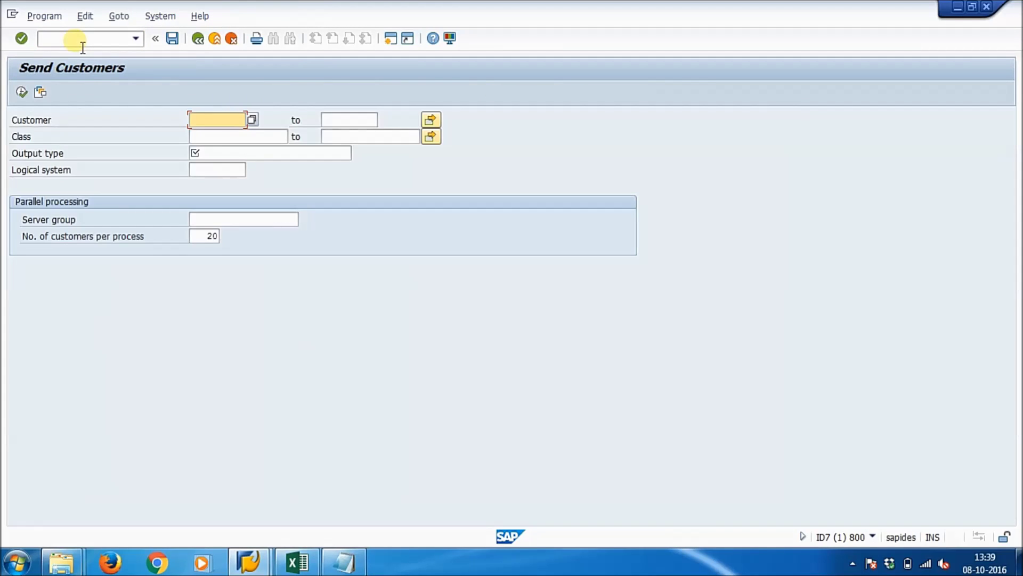
- Send customer 9328 with output type DEBMAS, acknowledge both IDoc messages, and reopen the notes
{"action": "left_click", "coordinate": [211, 130]}
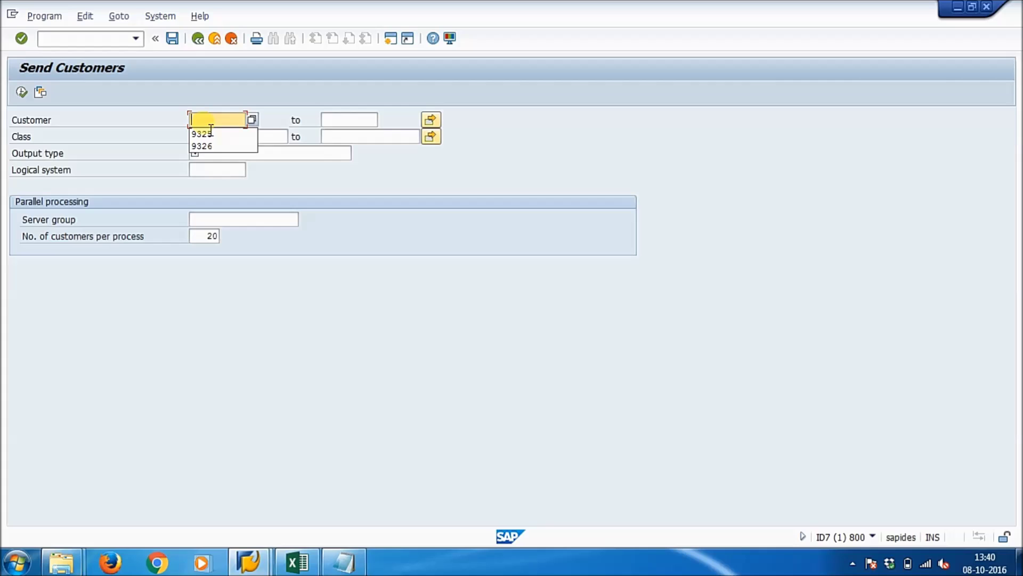
{"action": "type", "text": "9328"}
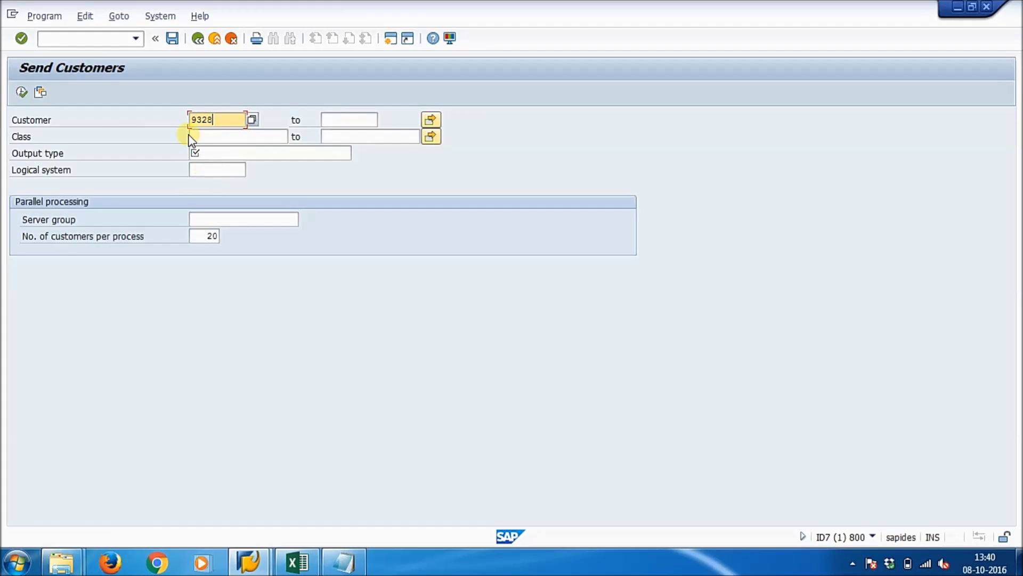
{"action": "left_click", "coordinate": [211, 156]}
{"action": "left_click", "coordinate": [210, 167]}
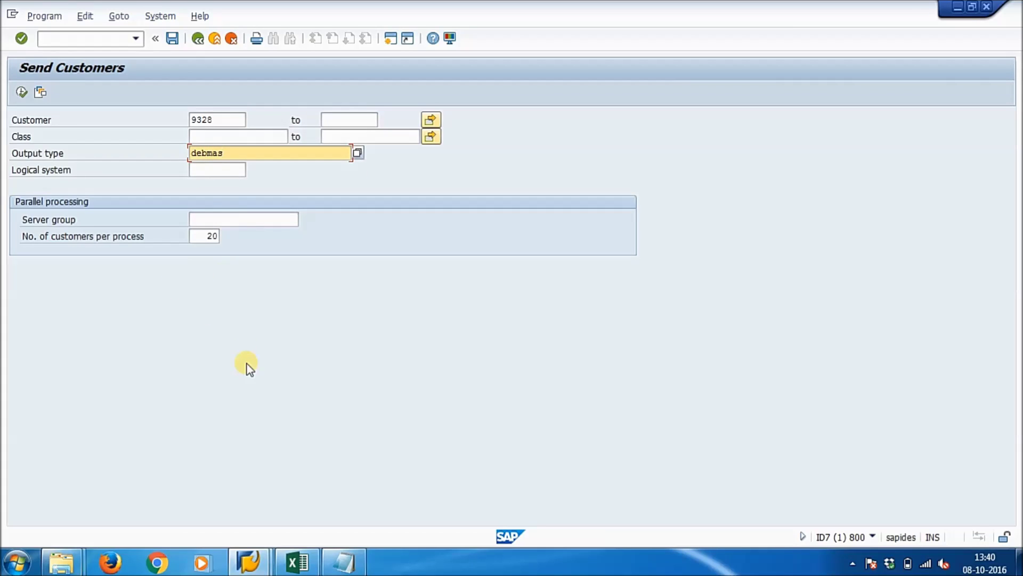
{"action": "left_click", "coordinate": [21, 93]}
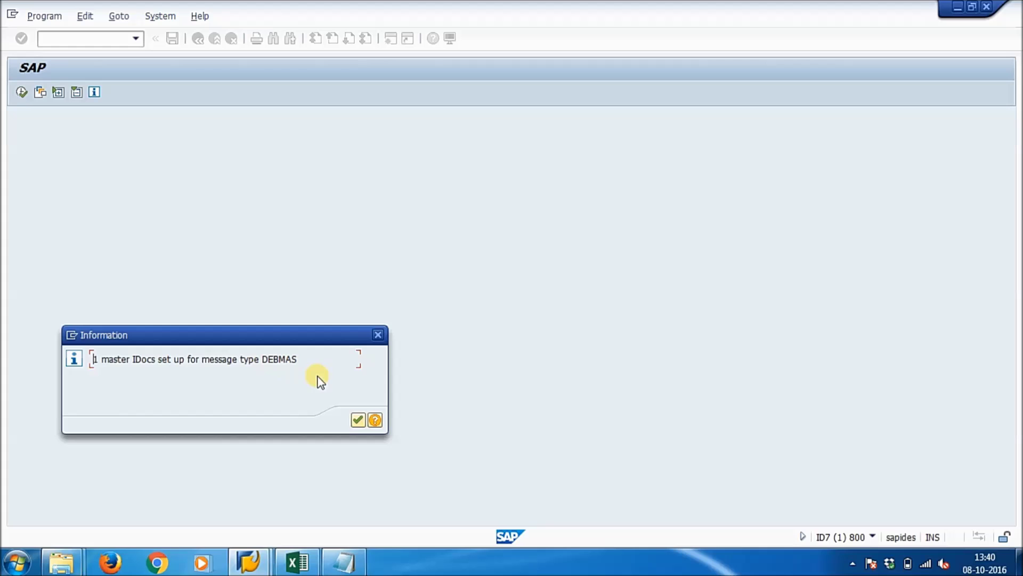
{"action": "left_click", "coordinate": [358, 421]}
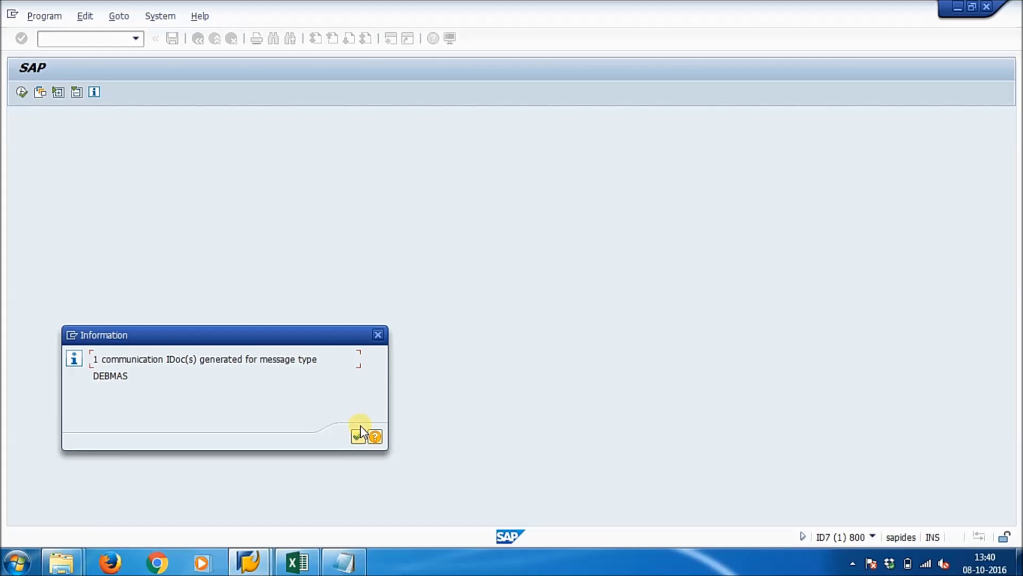
{"action": "left_click", "coordinate": [358, 438]}
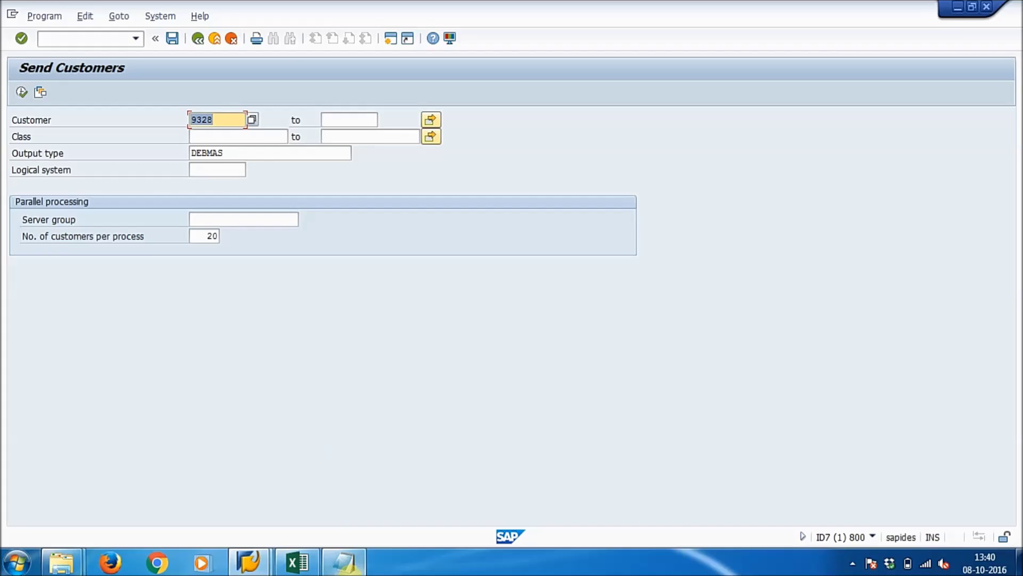
{"action": "left_click", "coordinate": [346, 566]}
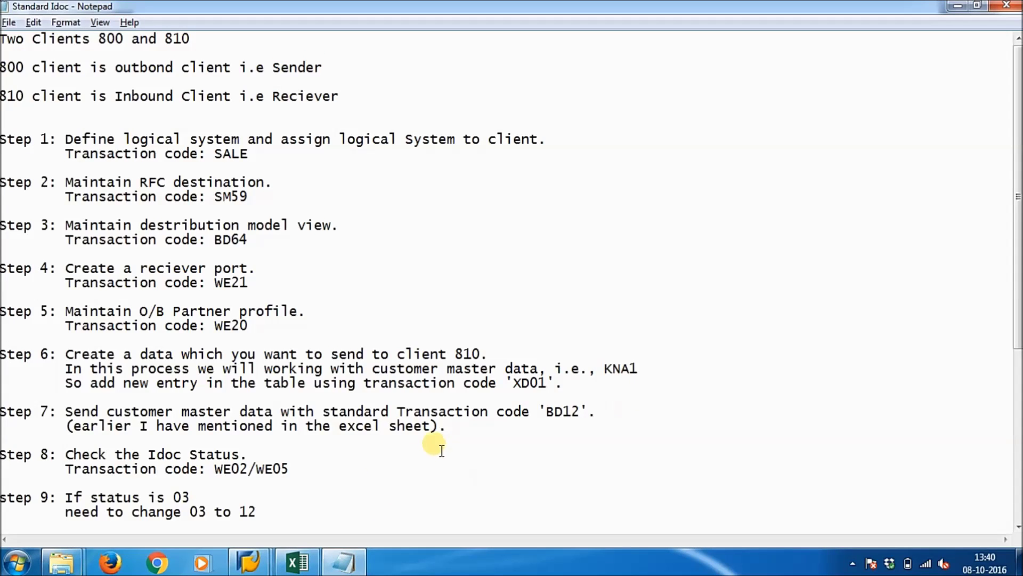
- Read Step 8 on checking the IDoc status in Notepad
{"action": "left_click_drag", "start_coordinate": [65, 454], "coordinate": [297, 473]}
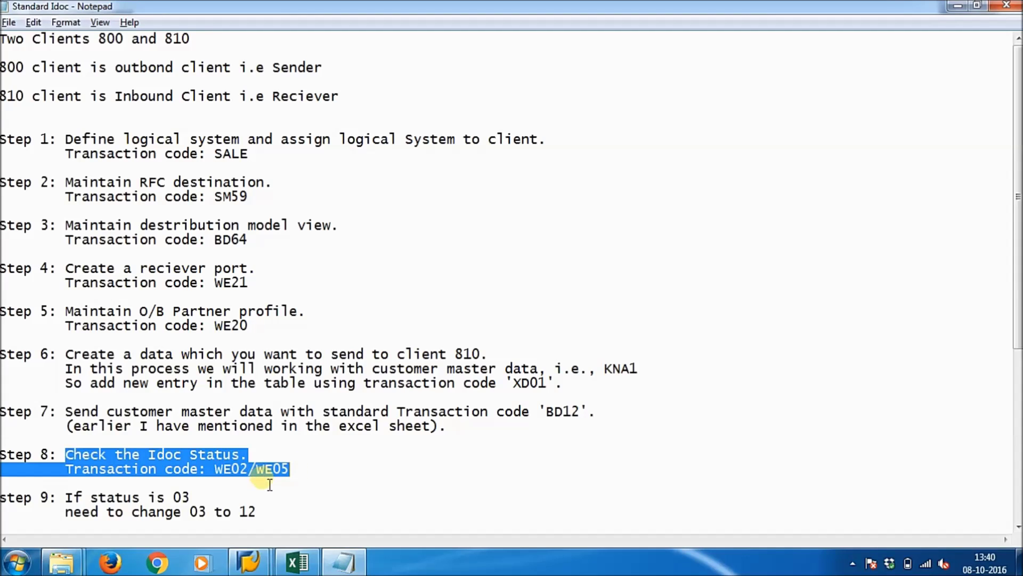
{"action": "mouse_move", "coordinate": [254, 564]}
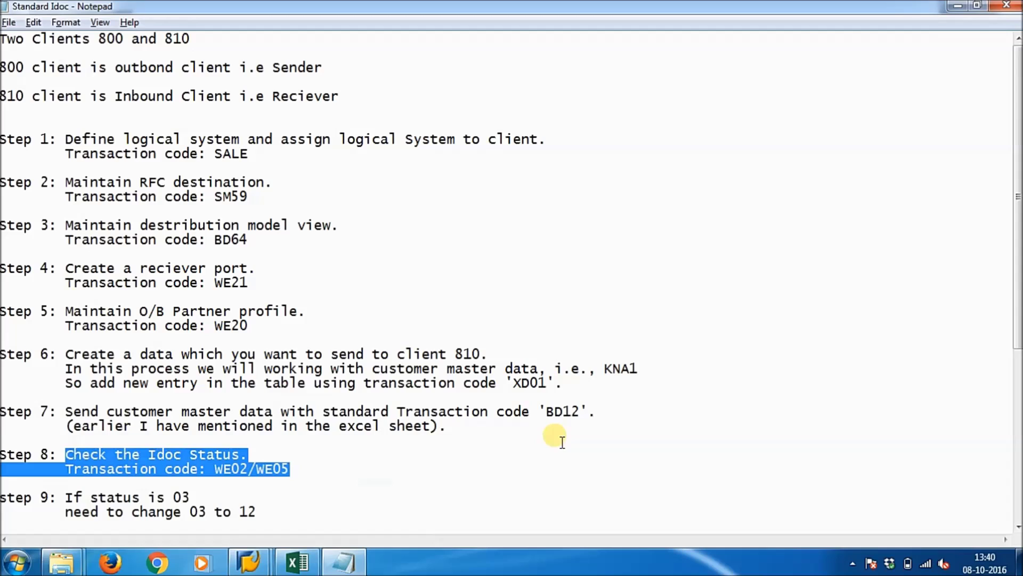
{"action": "left_click", "coordinate": [226, 485]}
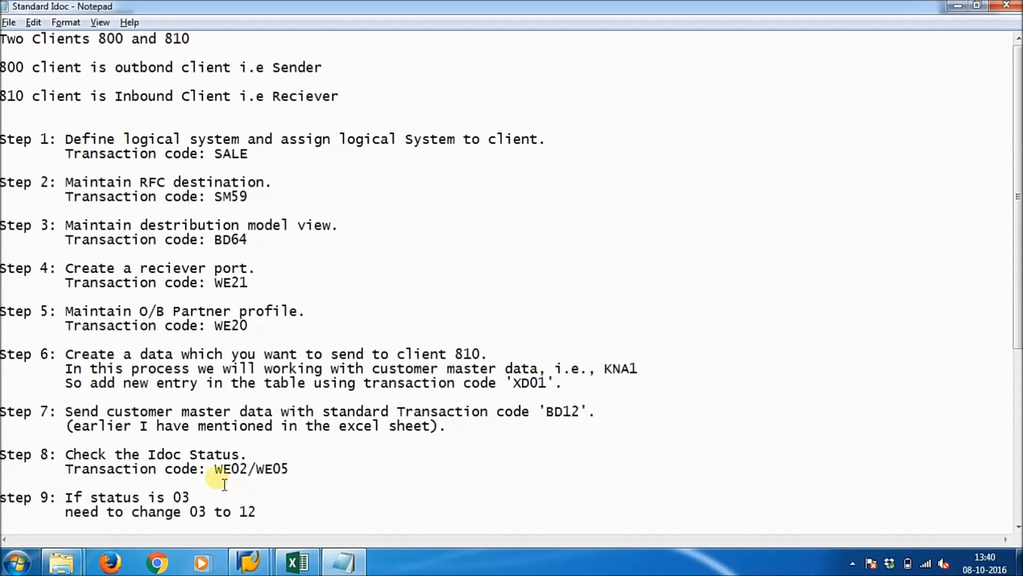
{"action": "mouse_move", "coordinate": [249, 562]}
{"action": "left_click", "coordinate": [287, 516]}
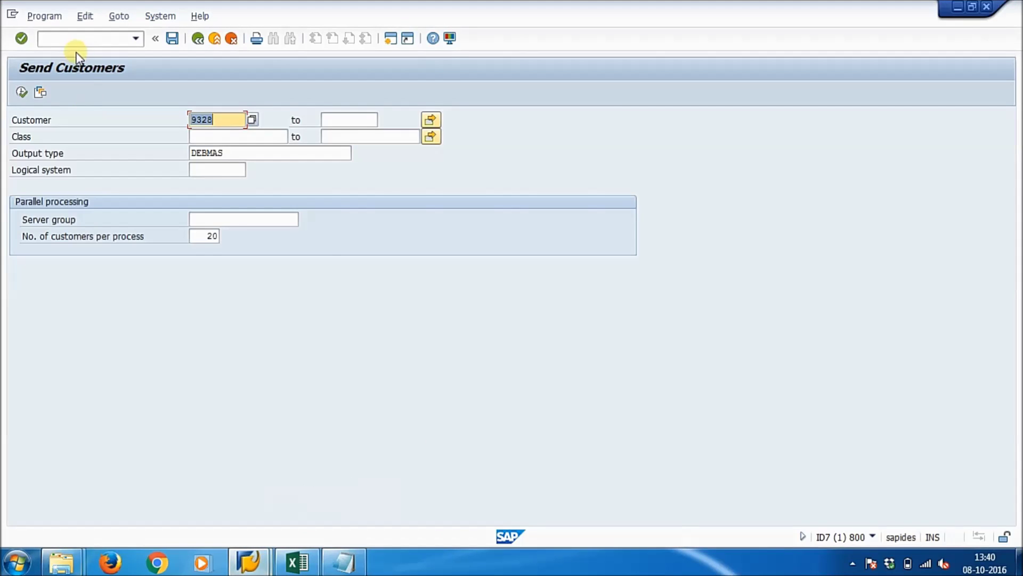
{"action": "left_click", "coordinate": [54, 41]}
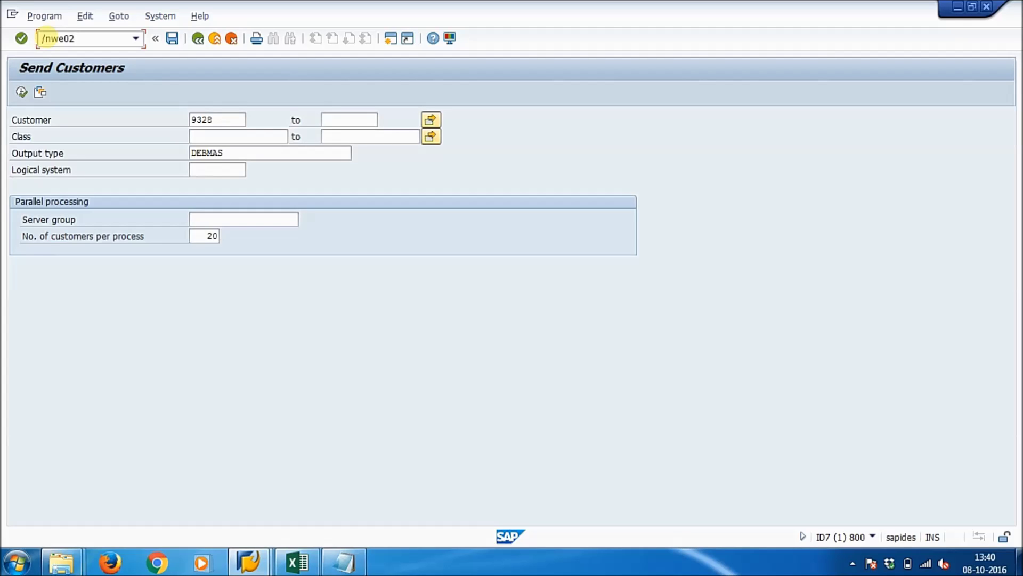
{"action": "key", "text": "Return"}
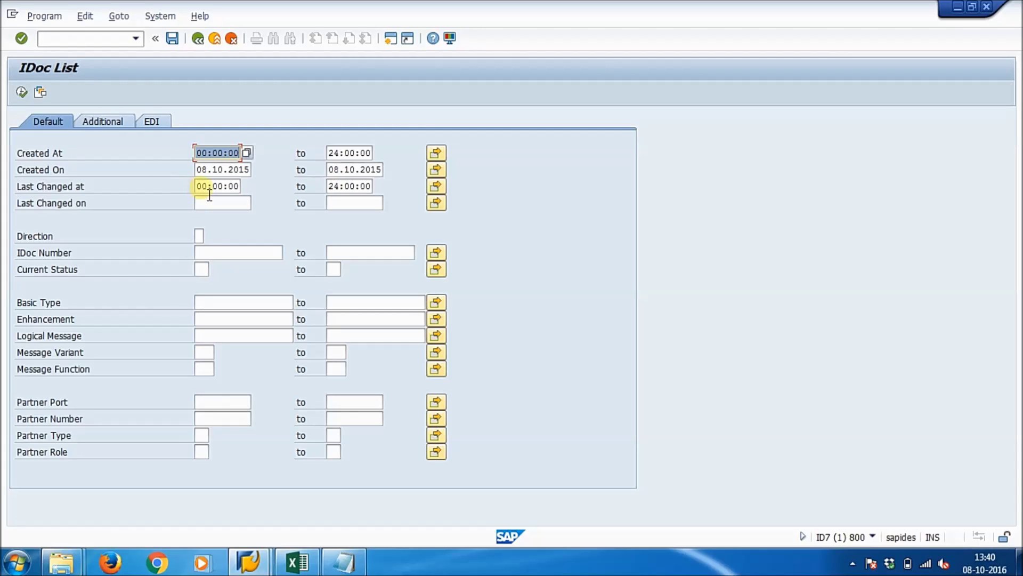
{"action": "left_click", "coordinate": [19, 92]}
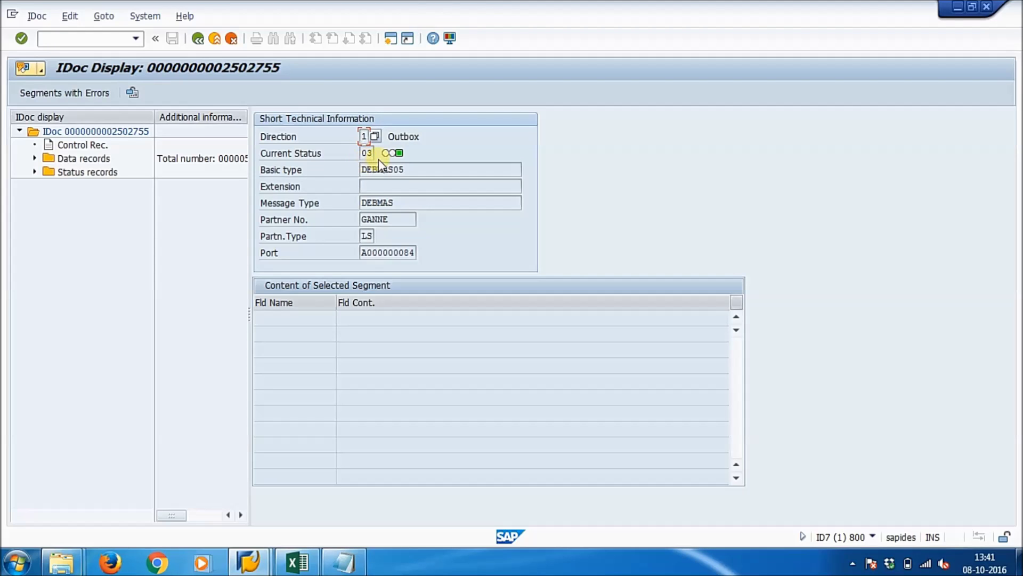
{"action": "left_click", "coordinate": [345, 561]}
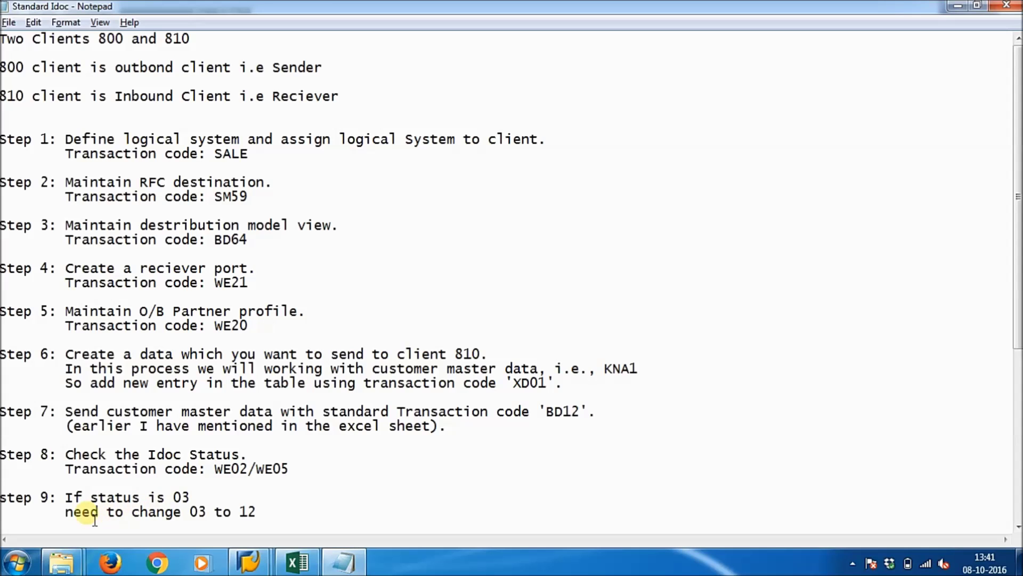
- Select program name RBDMOIND in the Step 9 note and switch back to the SAP IDoc display
{"action": "scroll", "coordinate": [855, 312], "scroll_direction": "down", "scroll_amount": 5}
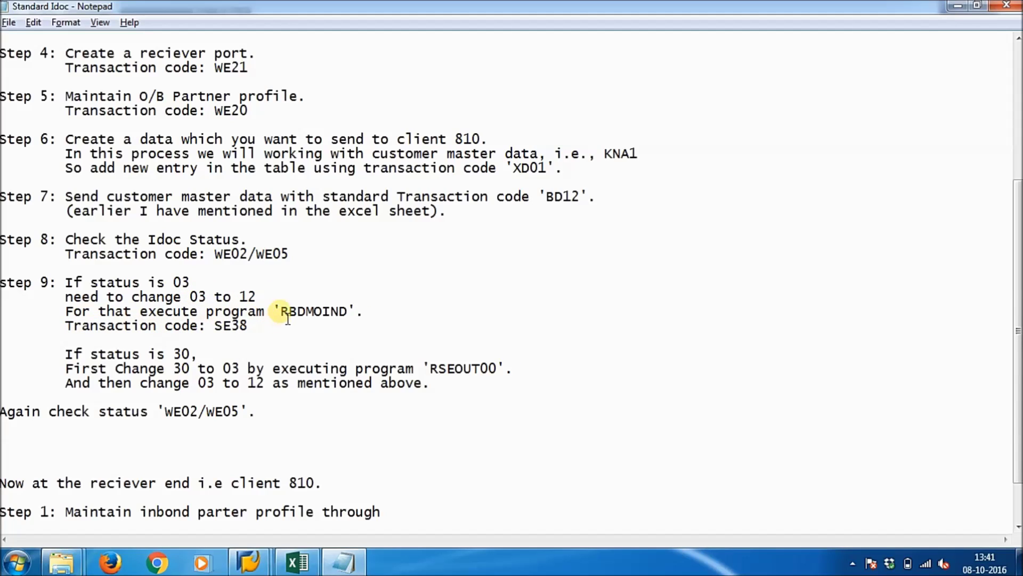
{"action": "left_click_drag", "start_coordinate": [282, 314], "coordinate": [349, 313]}
{"action": "key", "text": "ctrl+c"}
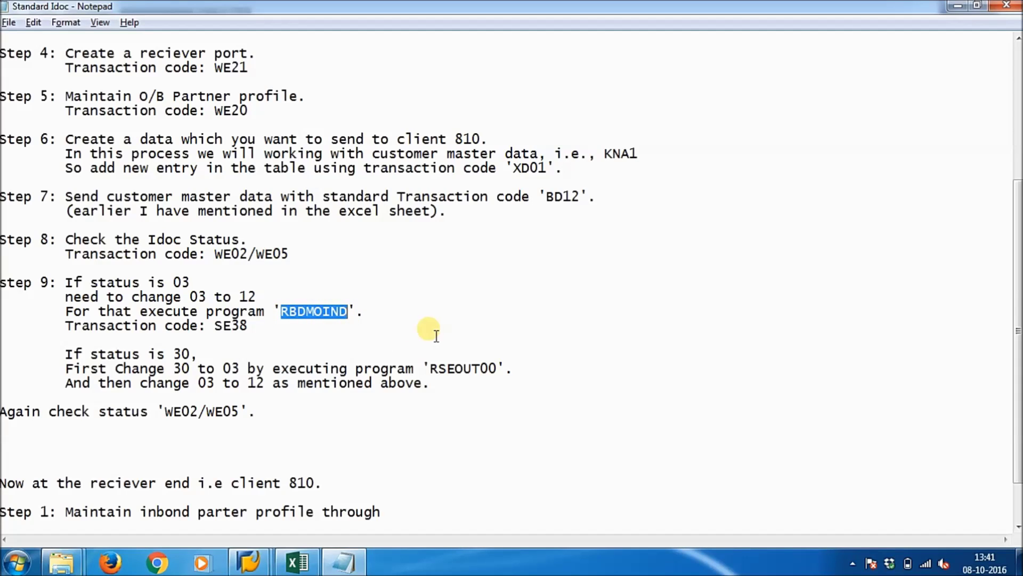
{"action": "left_click", "coordinate": [258, 332]}
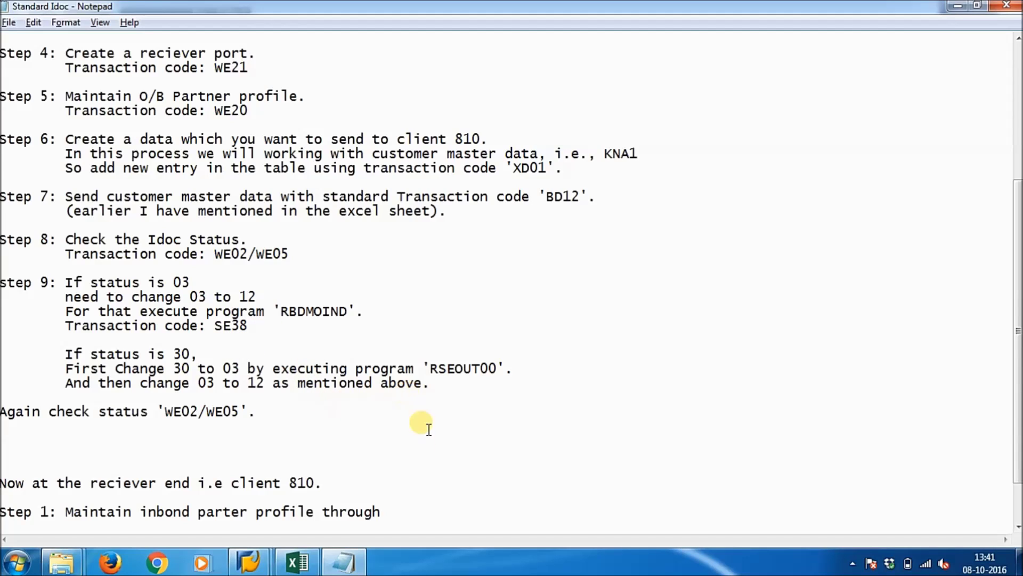
{"action": "key", "text": "alt+Tab"}
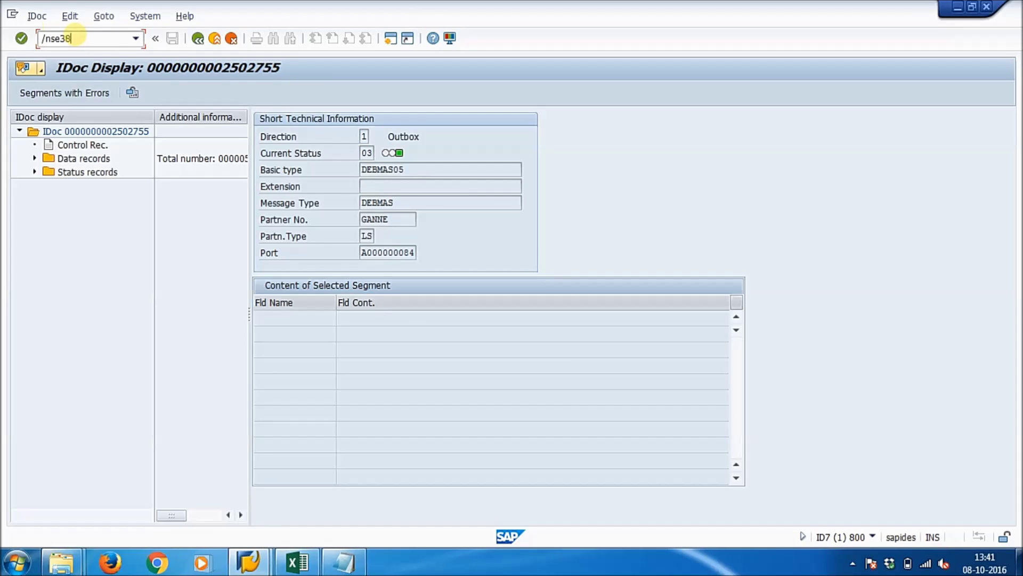
- Run RBDMOIND status conversion, which reports 1 IDoc dispatched and 0 still open
{"action": "key", "text": "Return"}
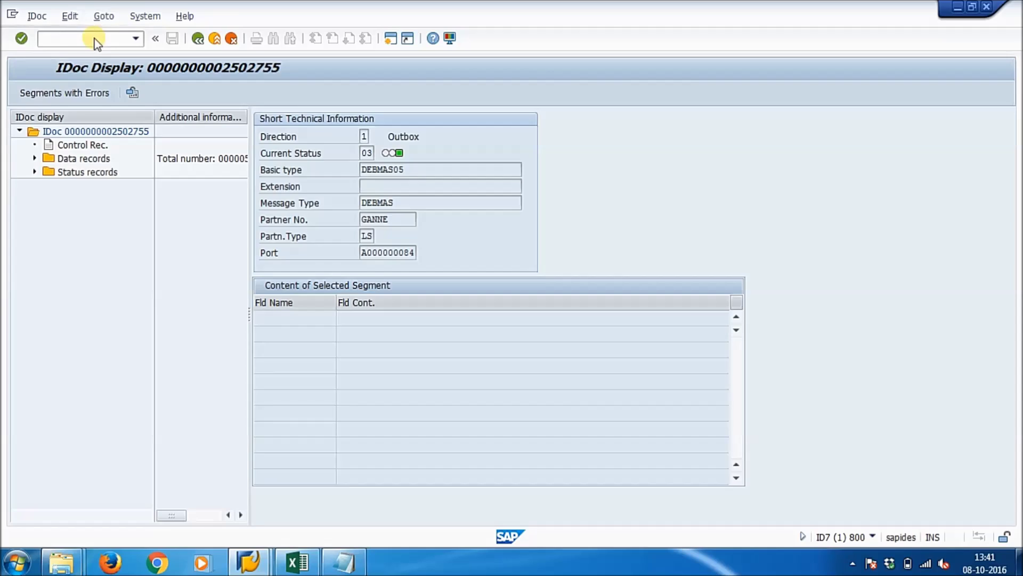
{"action": "key", "text": "ctrl+v"}
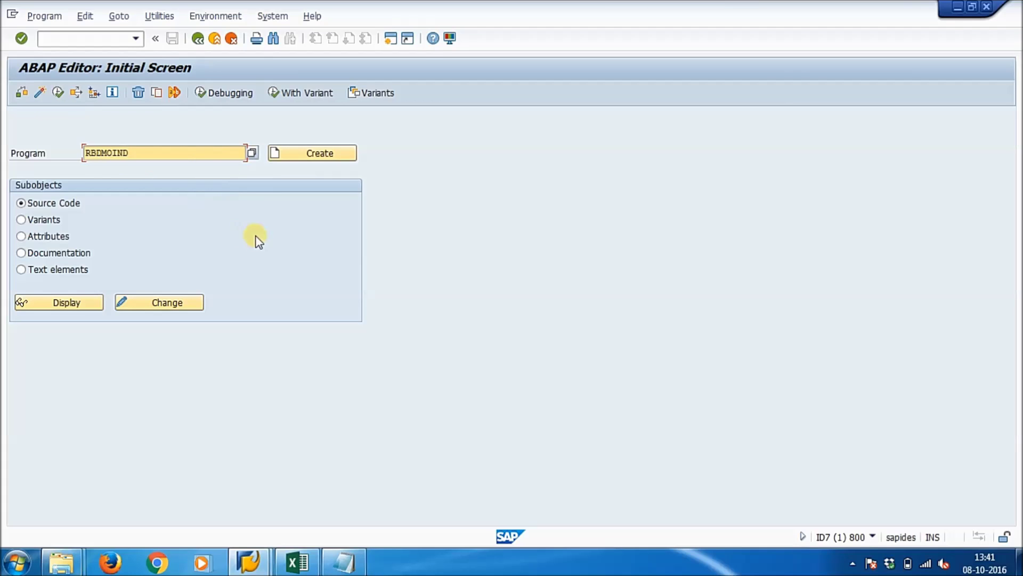
{"action": "left_click", "coordinate": [61, 92]}
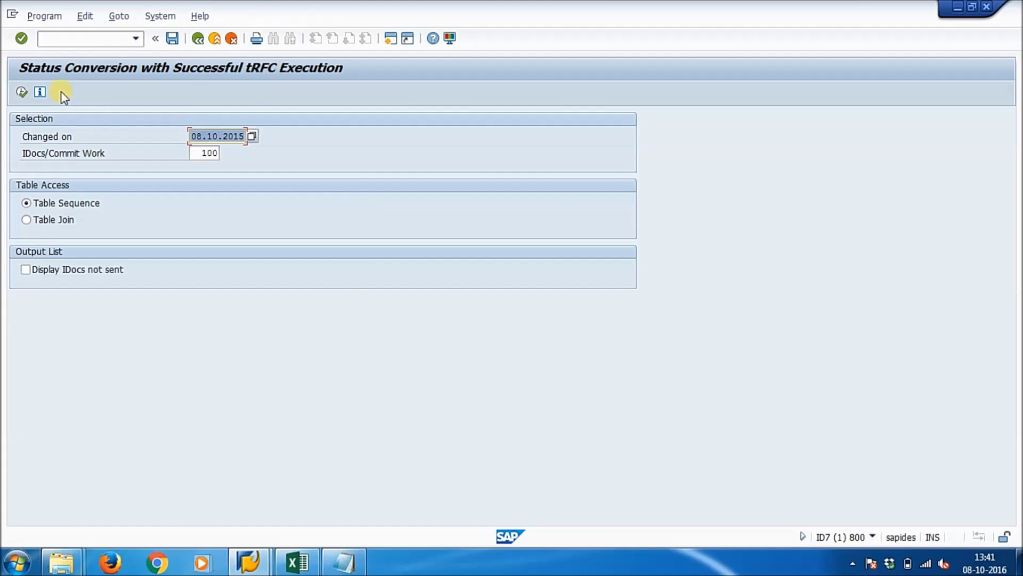
{"action": "left_click", "coordinate": [21, 93]}
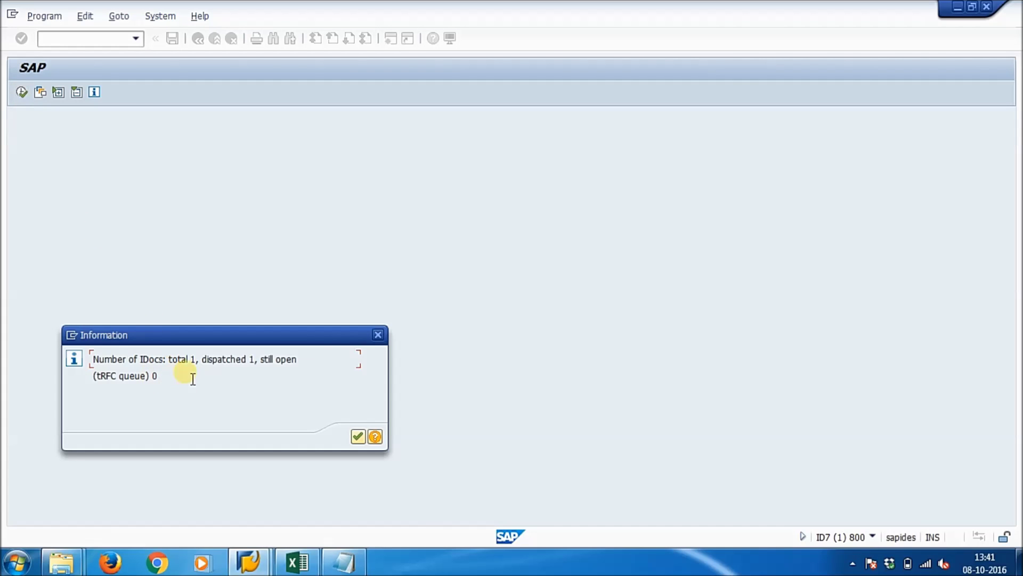
{"action": "left_click", "coordinate": [357, 434]}
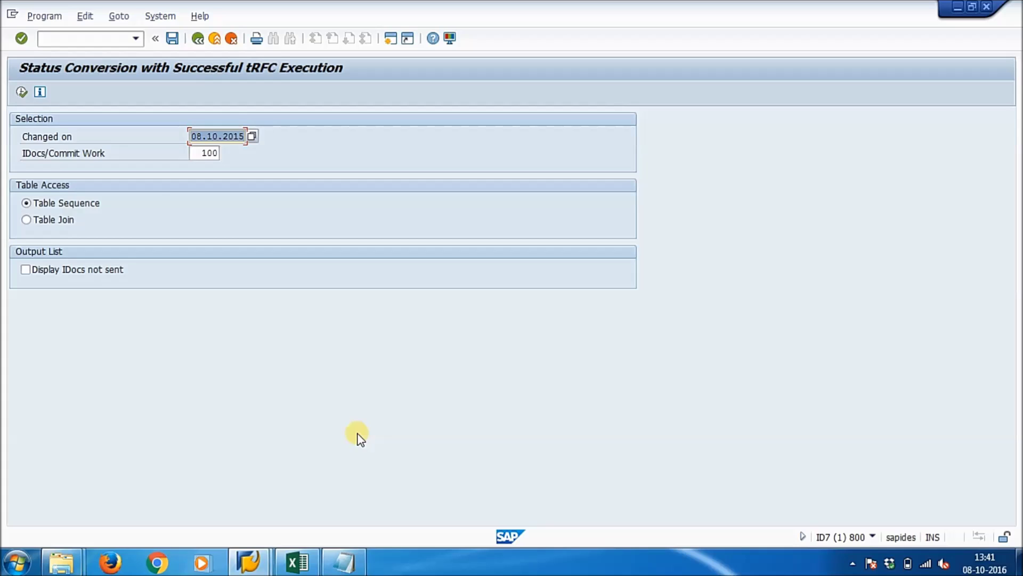
- Check the step notes, then return to the status conversion screen
{"action": "left_click", "coordinate": [341, 565]}
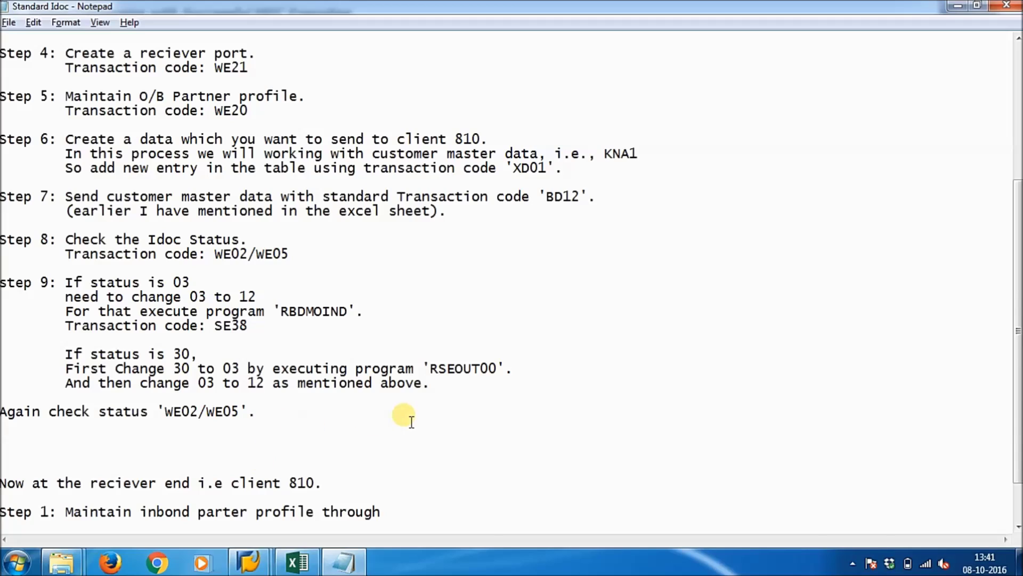
{"action": "key", "text": "alt+Tab"}
{"action": "left_click", "coordinate": [59, 46]}
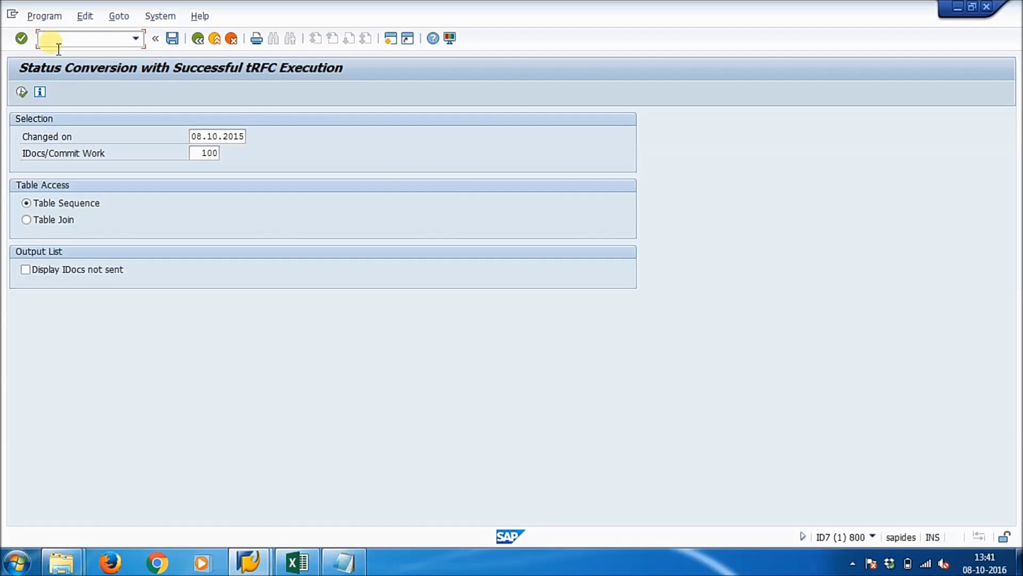
{"action": "type", "text": "/nse38"}
{"action": "key", "text": "Return"}
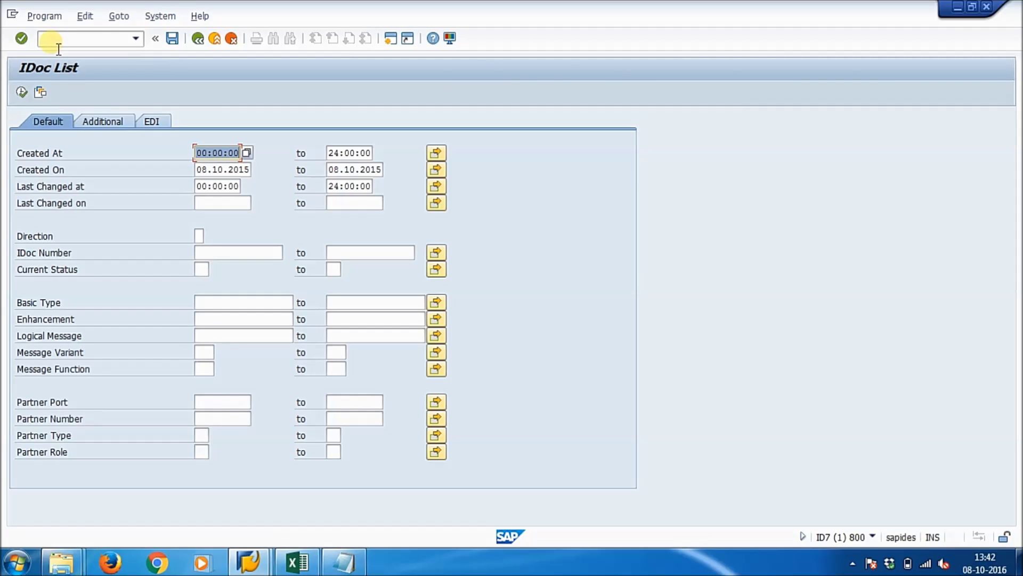
{"action": "left_click", "coordinate": [20, 93]}
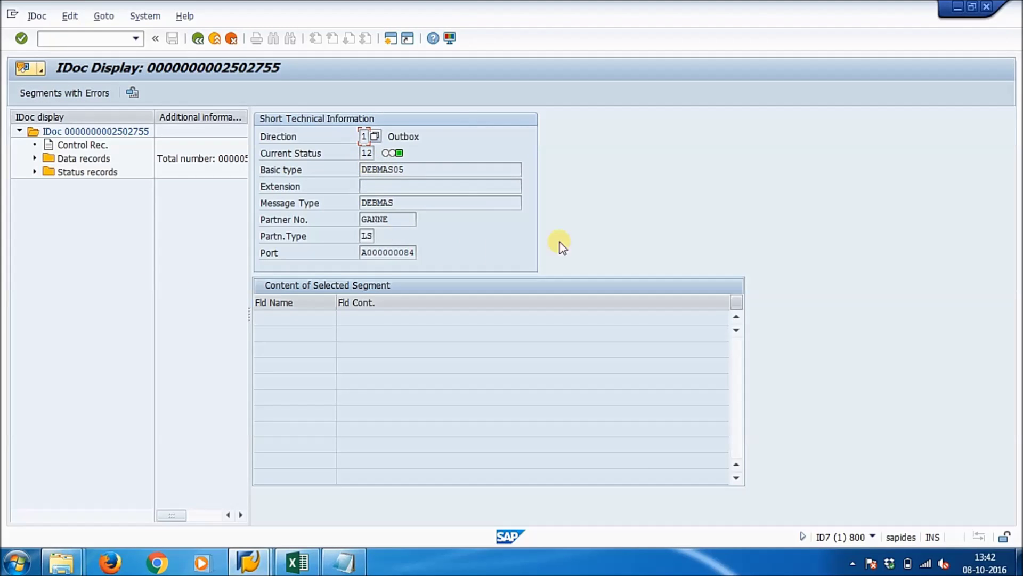
- Scroll the notes to the client 810 receiver-end steps and bring up SAP Logon
{"action": "key", "text": "alt+Tab"}
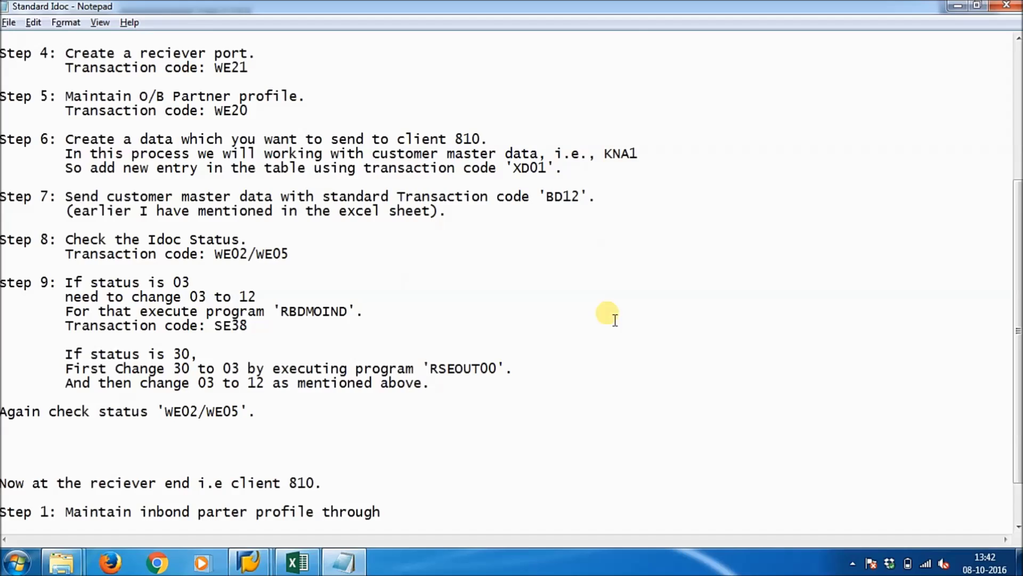
{"action": "scroll", "coordinate": [614, 319], "scroll_direction": "down", "scroll_amount": 1}
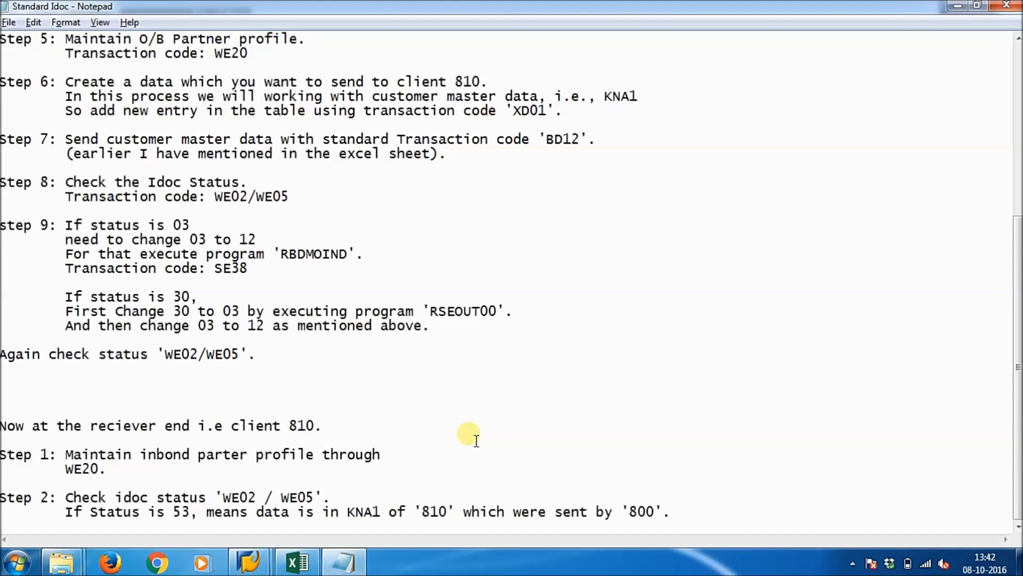
{"action": "left_click_drag", "start_coordinate": [5, 429], "coordinate": [354, 439]}
{"action": "left_click", "coordinate": [342, 411]}
{"action": "left_click", "coordinate": [353, 435]}
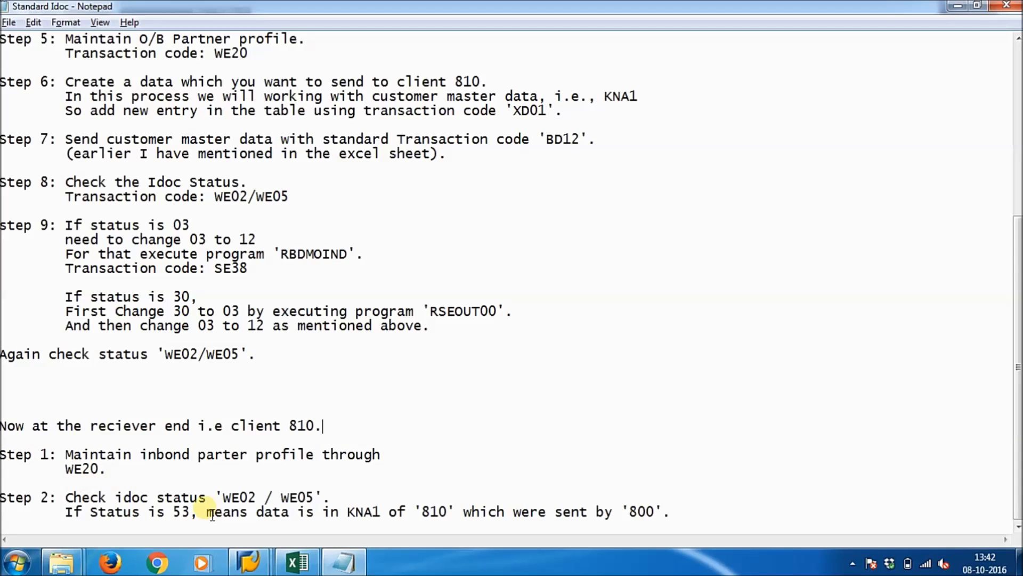
{"action": "left_click", "coordinate": [249, 561]}
- Log on to the DEV connection in client 810 with the user name and password
{"action": "left_click", "coordinate": [206, 498]}
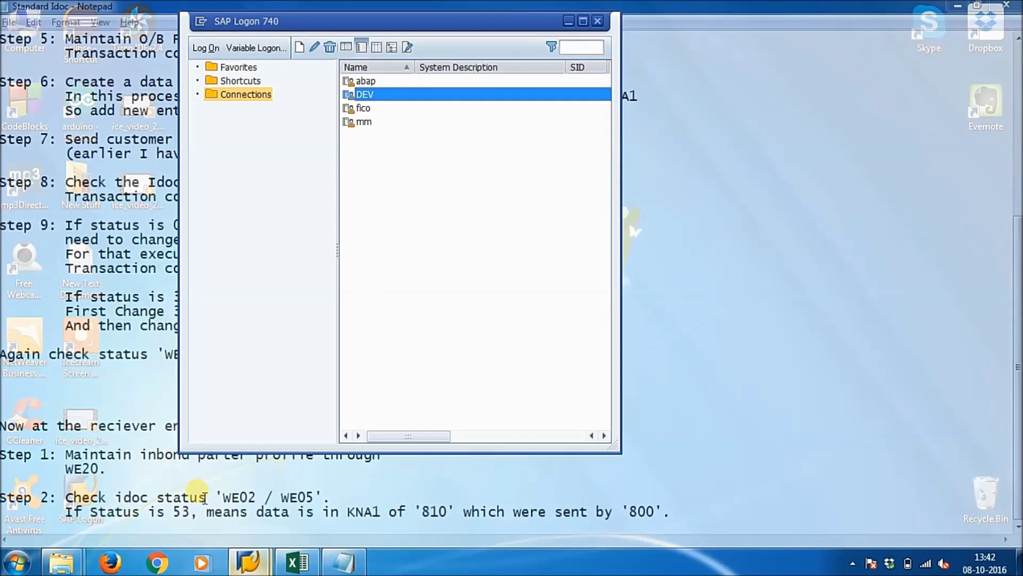
{"action": "double_click", "coordinate": [367, 95]}
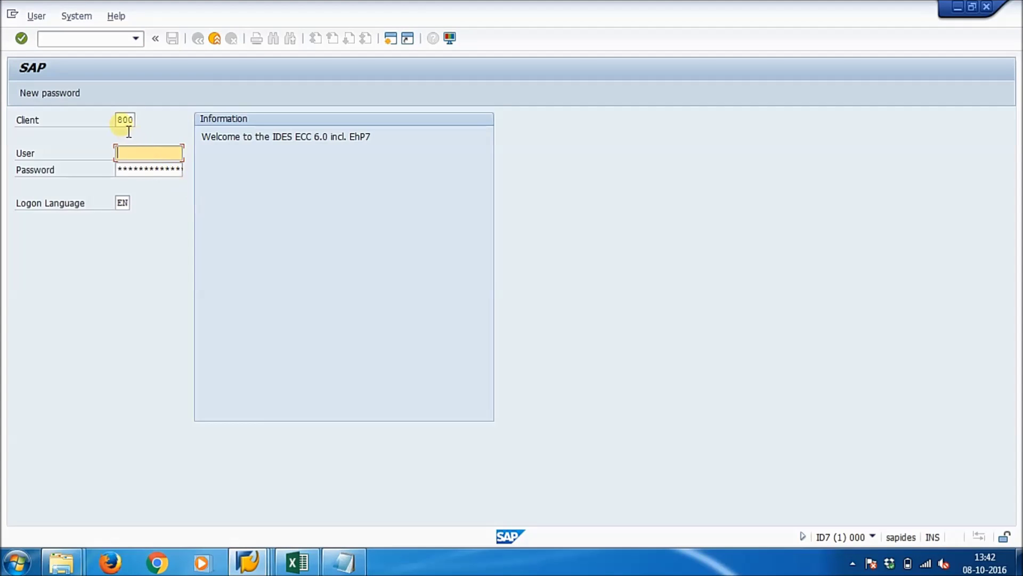
{"action": "left_click", "coordinate": [129, 121]}
{"action": "left_click", "coordinate": [139, 154]}
{"action": "type", "text": "sa"}
{"action": "left_click", "coordinate": [152, 163]}
{"action": "key", "text": "Tab"}
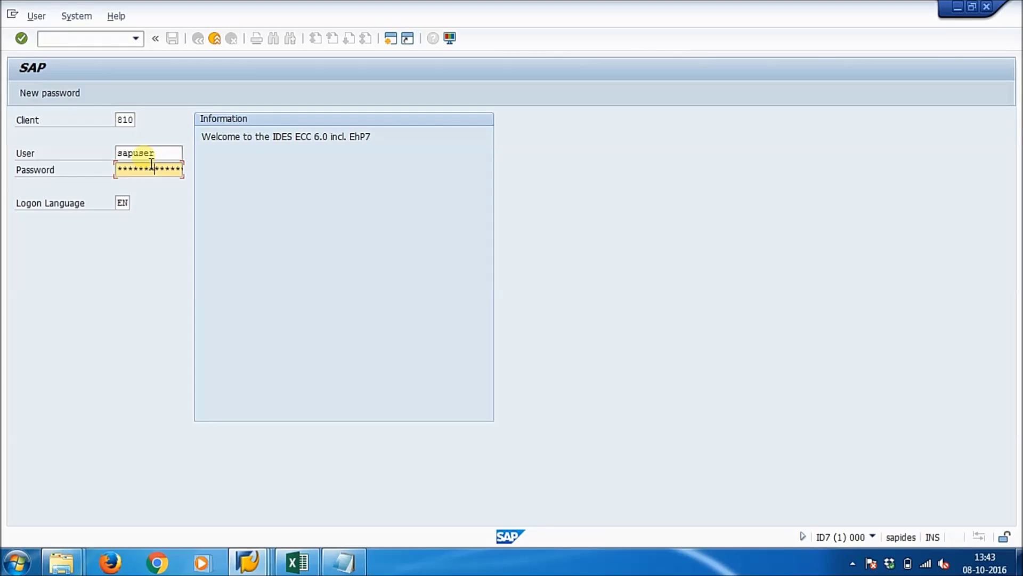
{"action": "key", "text": "Return"}
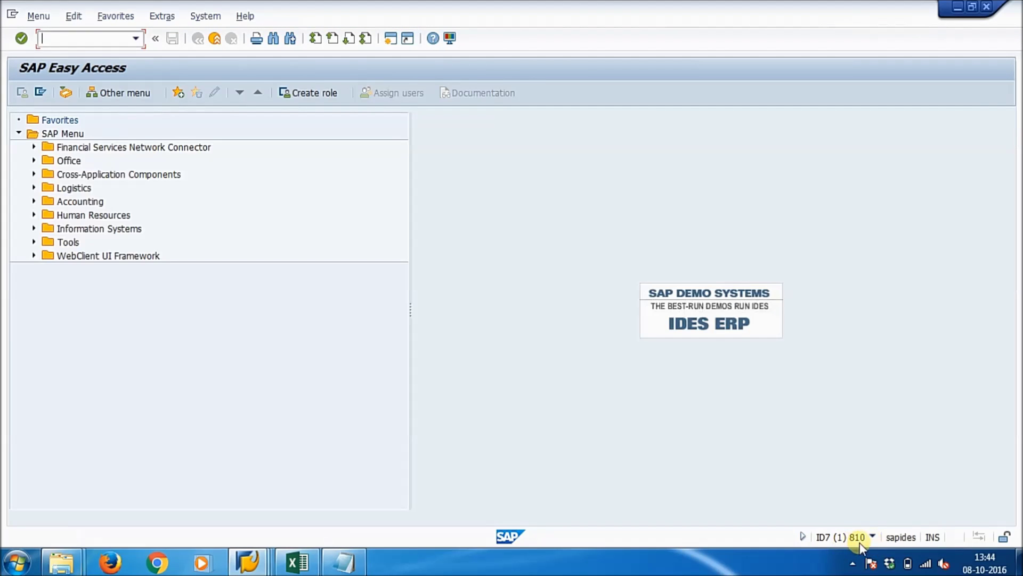
- Show the notes at receiver-end Step 1, inbound partner profile via WE20
{"action": "left_click", "coordinate": [344, 562]}
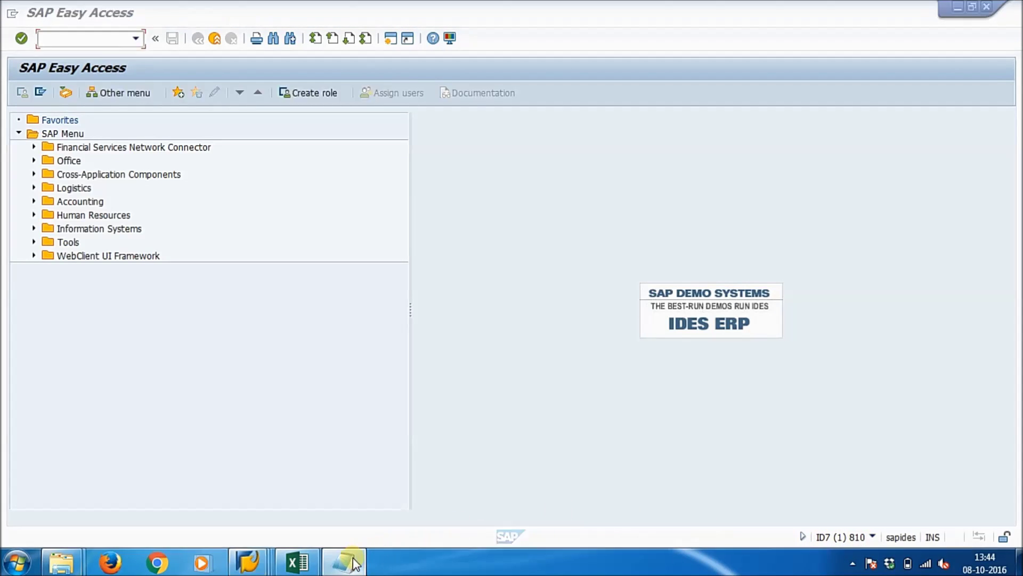
{"action": "left_click_drag", "start_coordinate": [65, 454], "coordinate": [102, 472]}
{"action": "left_click", "coordinate": [103, 472]}
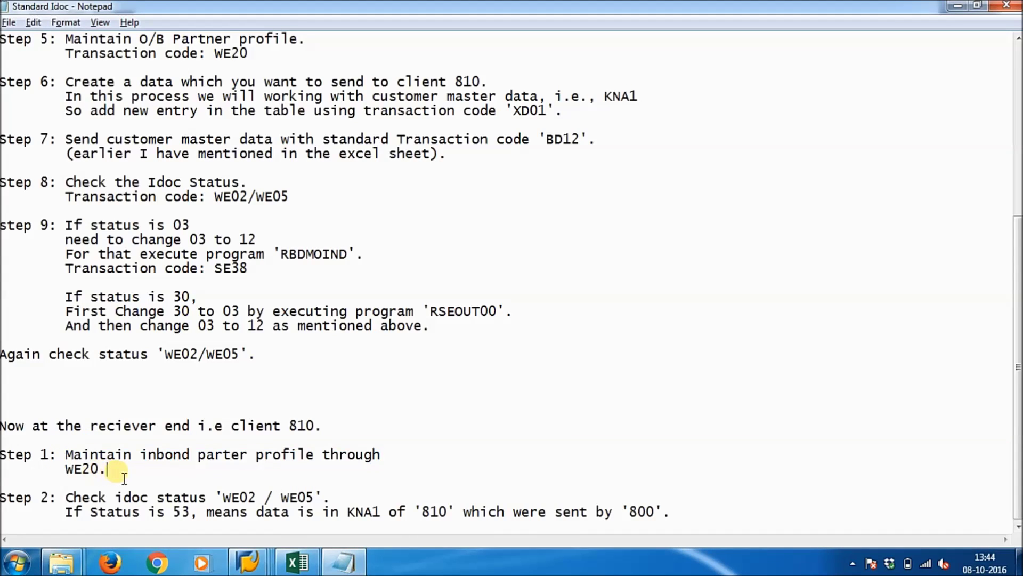
- Start a new logical-system (LS) partner profile in WE20
{"action": "key", "text": "alt+Tab"}
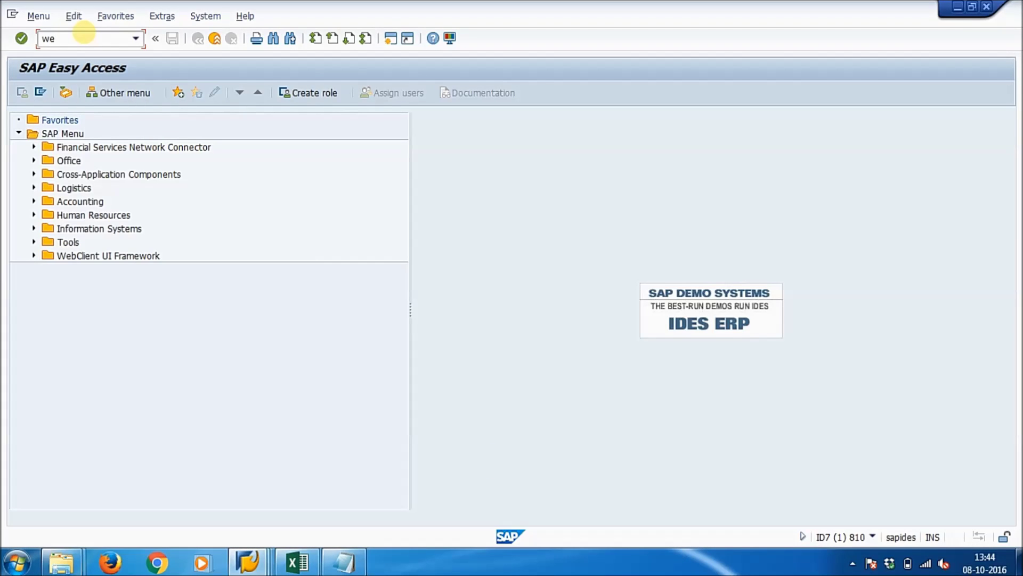
{"action": "left_click", "coordinate": [84, 34]}
{"action": "type", "text": "we20"}
{"action": "key", "text": "Return"}
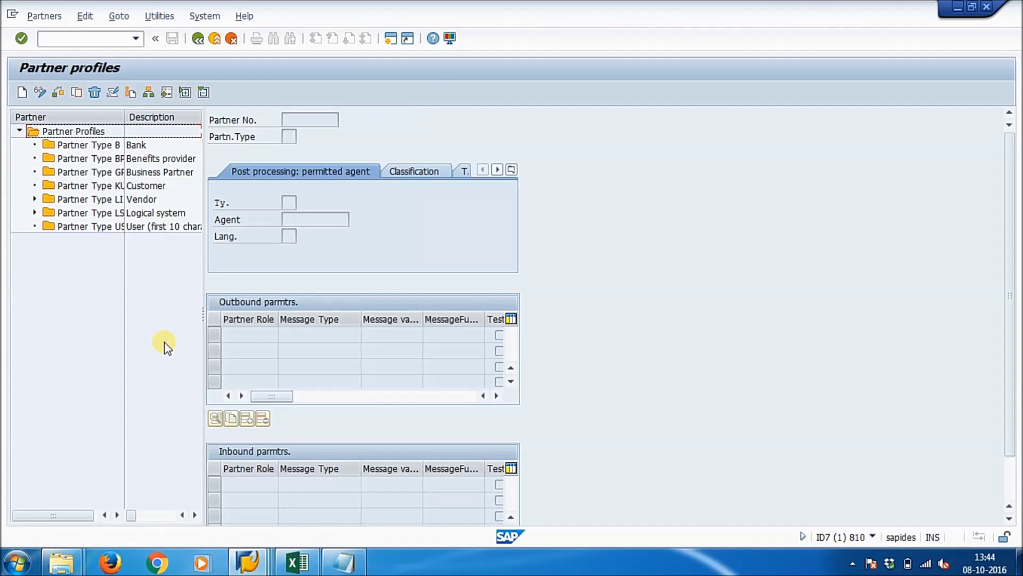
{"action": "left_click", "coordinate": [70, 213]}
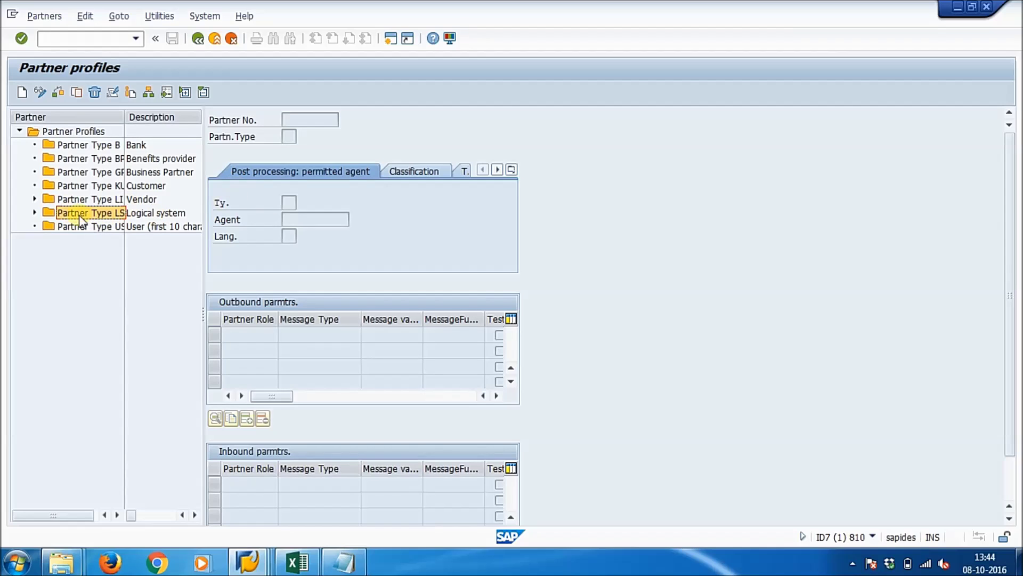
{"action": "left_click", "coordinate": [22, 93]}
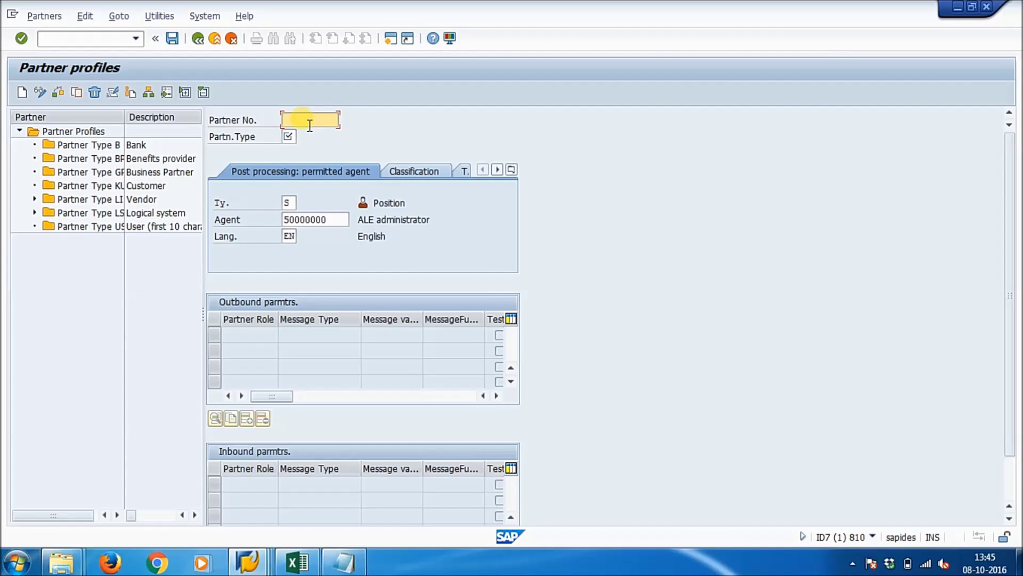
- Save partner profile CLIENT800 with partner type LS
{"action": "type", "text": "Cl"}
{"action": "key", "text": "Down"}
{"action": "key", "text": "Return"}
{"action": "left_click", "coordinate": [290, 140]}
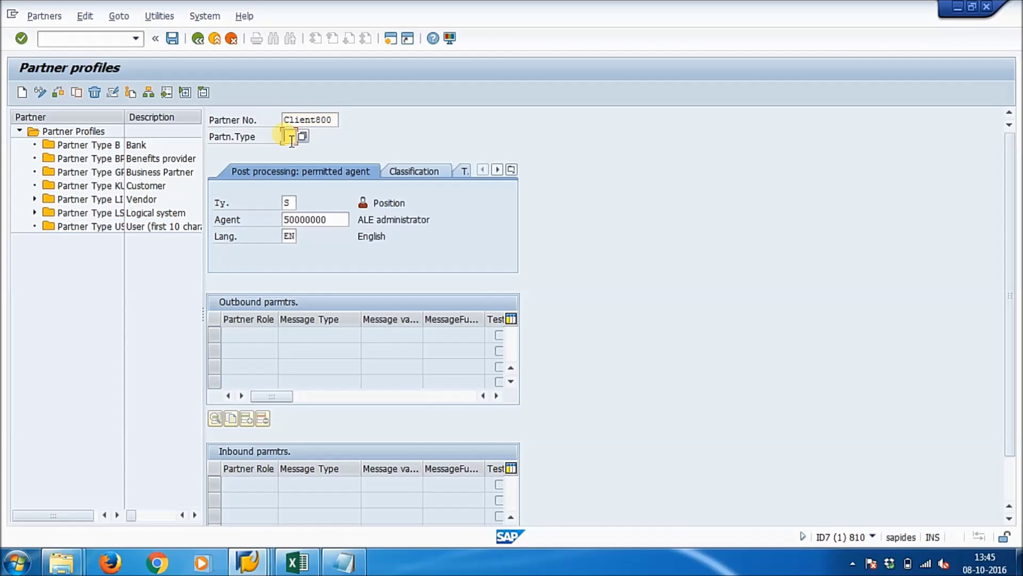
{"action": "type", "text": "ls"}
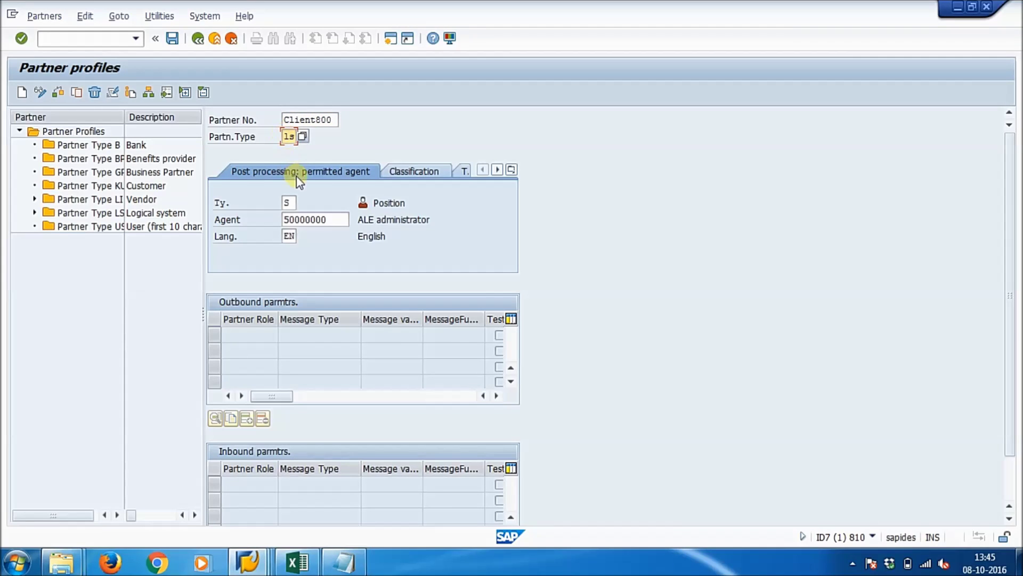
{"action": "left_click", "coordinate": [172, 38]}
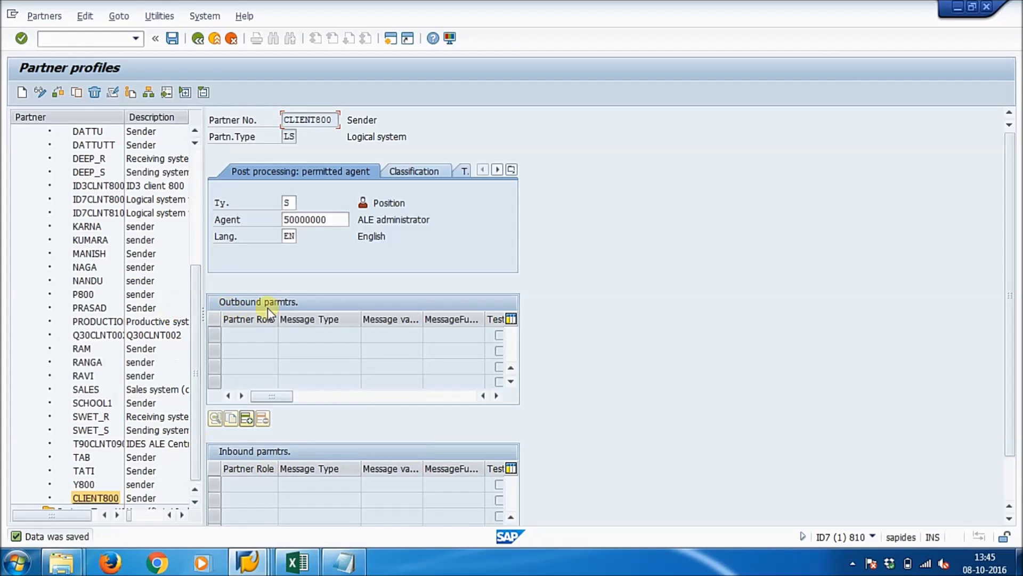
{"action": "scroll", "coordinate": [519, 273], "scroll_direction": "down", "scroll_amount": 1}
{"action": "scroll", "coordinate": [520, 273], "scroll_direction": "down", "scroll_amount": 3}
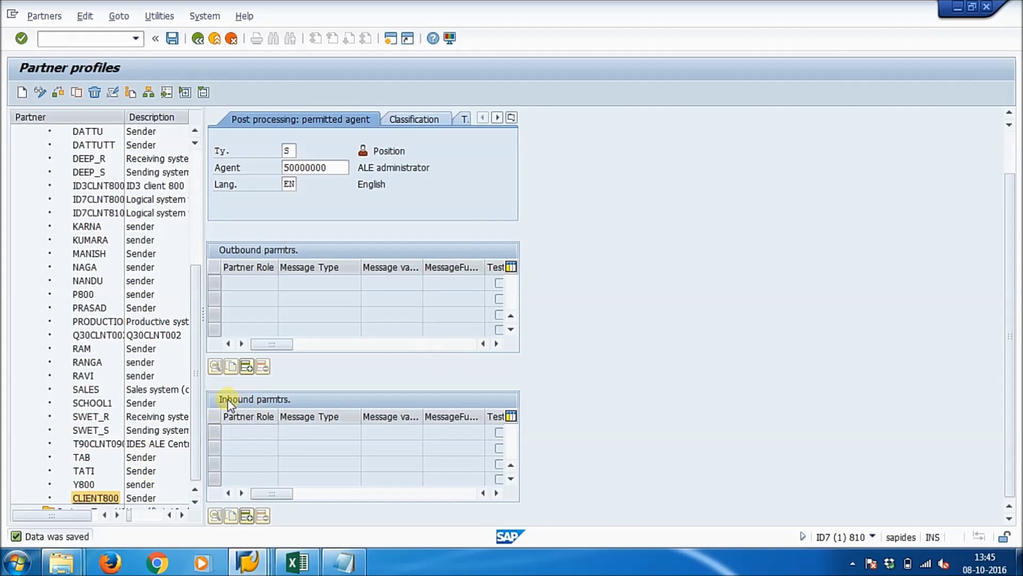
{"action": "left_click", "coordinate": [247, 515]}
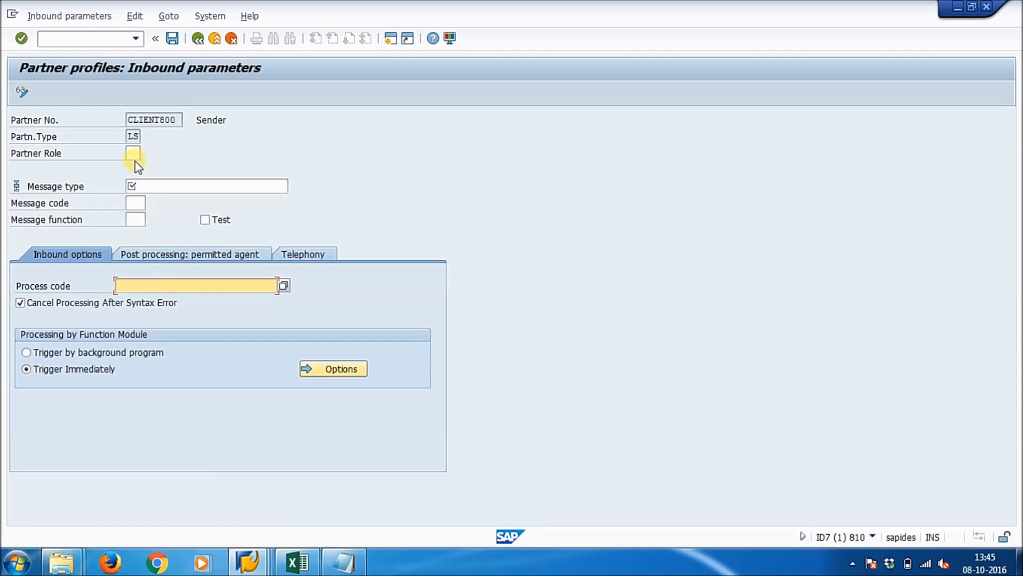
- Save an inbound parameter with message type DEBMAS and process code DEBM
{"action": "left_click", "coordinate": [141, 186]}
{"action": "type", "text": "debmas"}
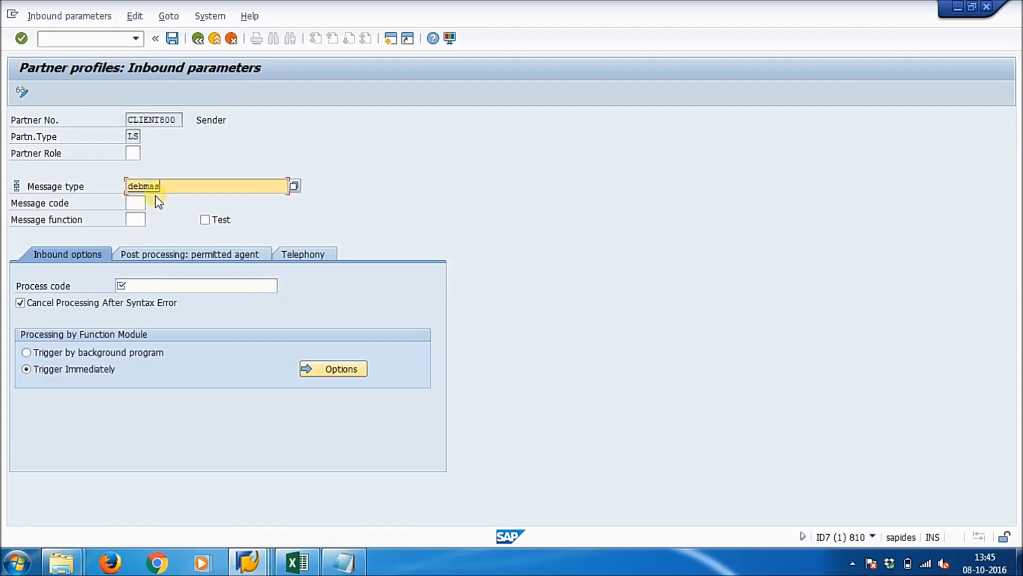
{"action": "left_click", "coordinate": [144, 288]}
{"action": "key", "text": "Down"}
{"action": "key", "text": "Down"}
{"action": "key", "text": "Return"}
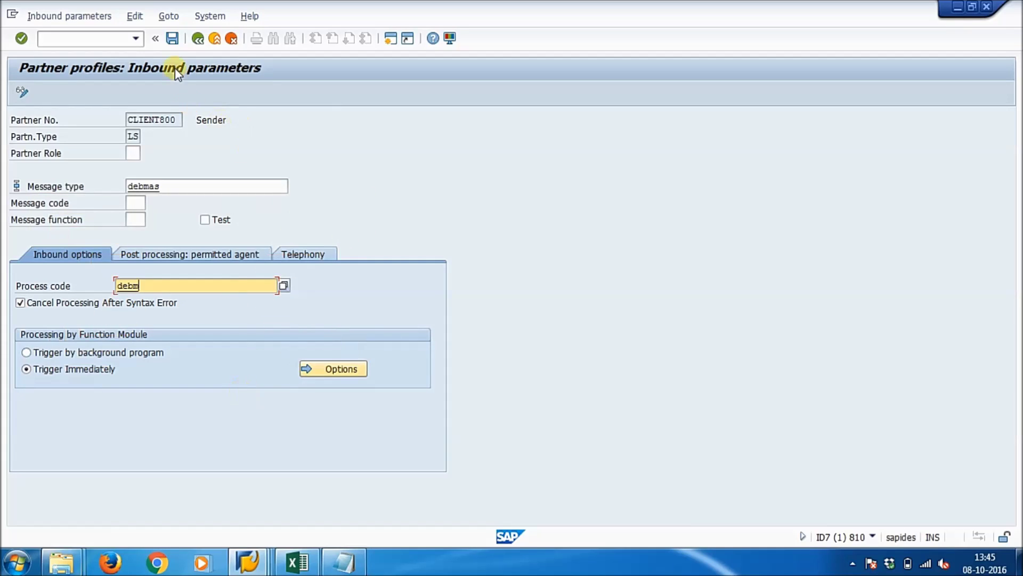
{"action": "left_click", "coordinate": [172, 38]}
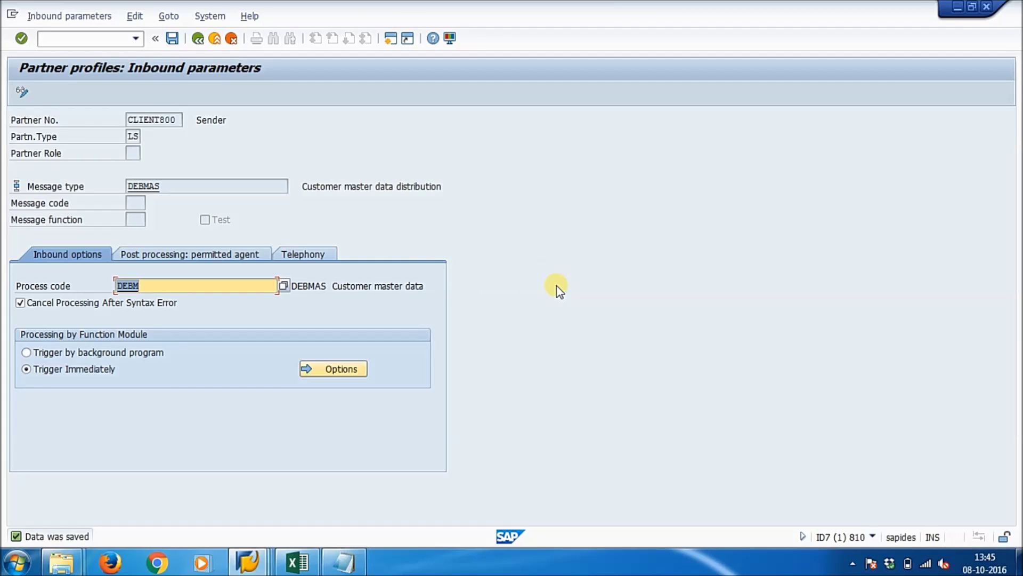
{"action": "key", "text": "alt+Tab"}
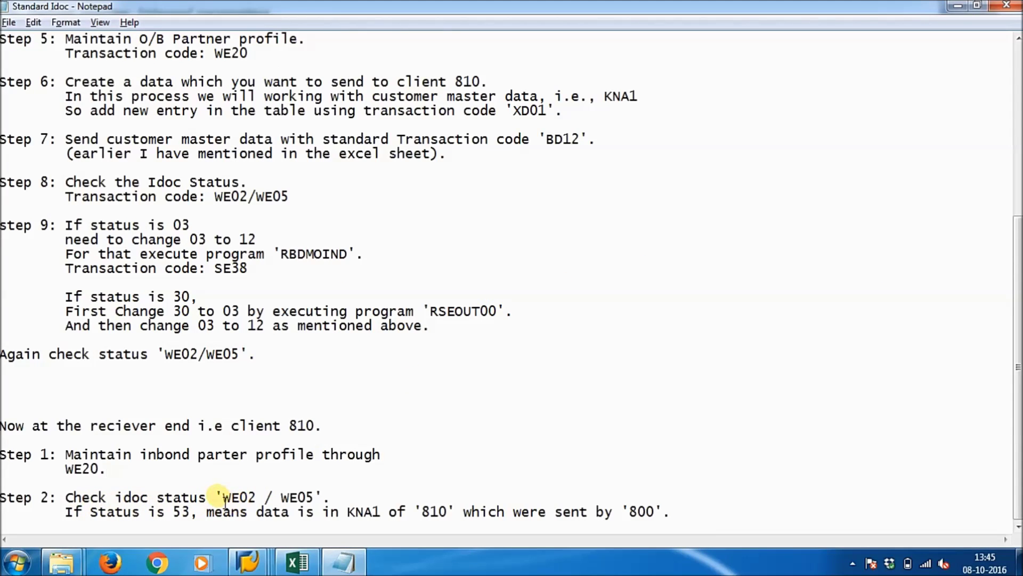
{"action": "left_click_drag", "start_coordinate": [223, 501], "coordinate": [316, 500]}
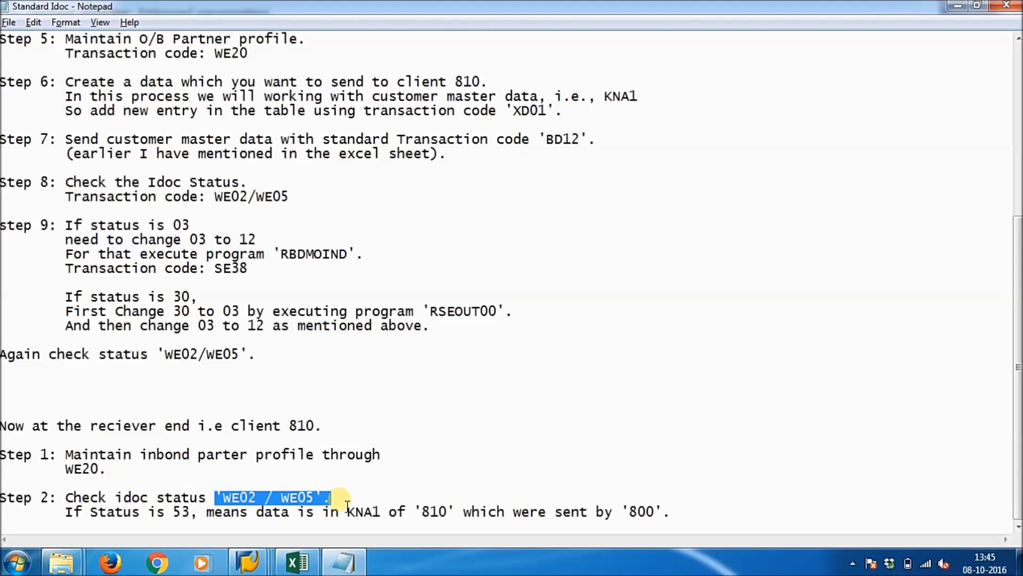
{"action": "left_click", "coordinate": [346, 502]}
{"action": "key", "text": "alt+Tab"}
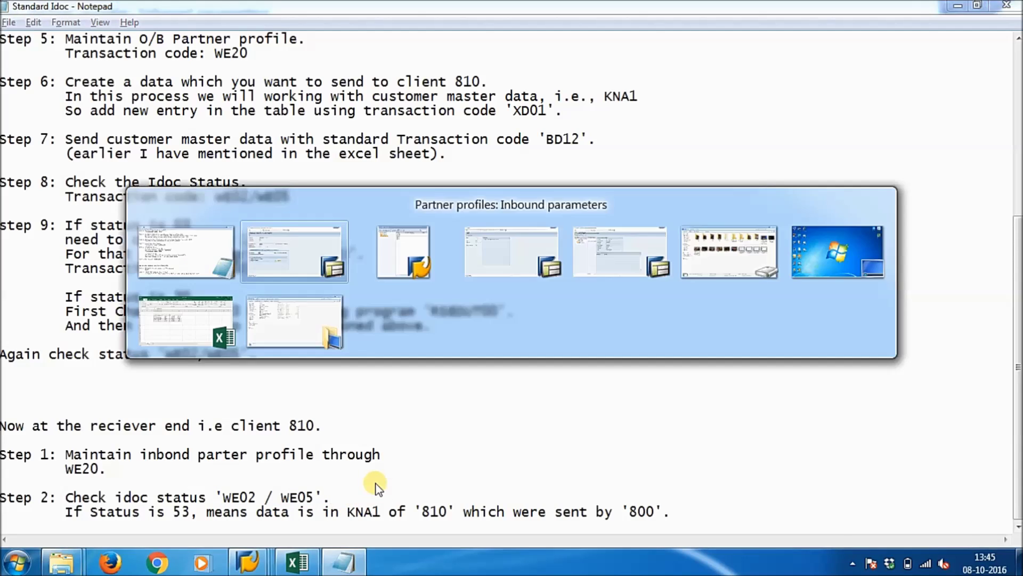
{"action": "left_click", "coordinate": [56, 47]}
{"action": "type", "text": "/nwe"}
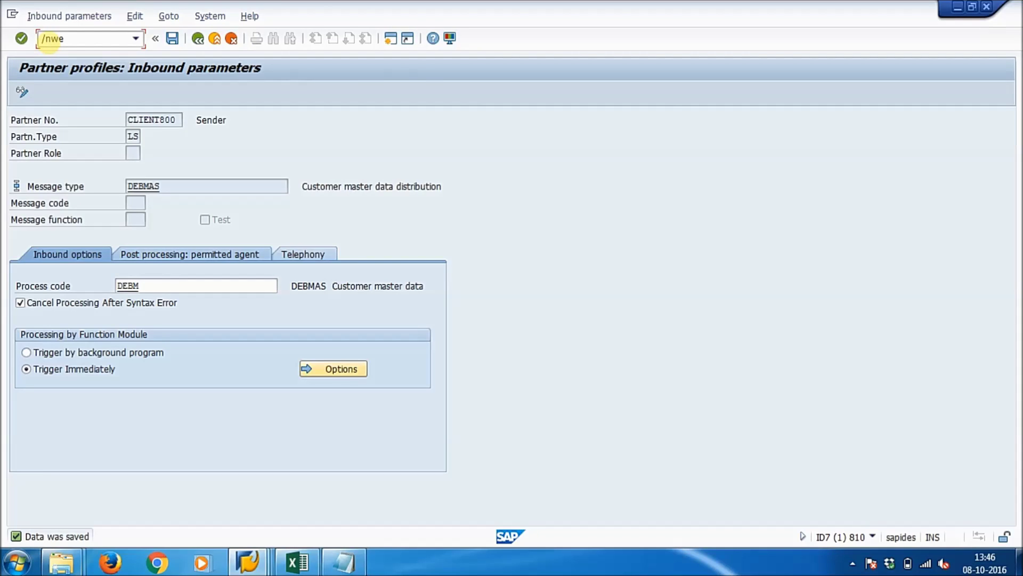
{"action": "type", "text": "02"}
{"action": "key", "text": "Return"}
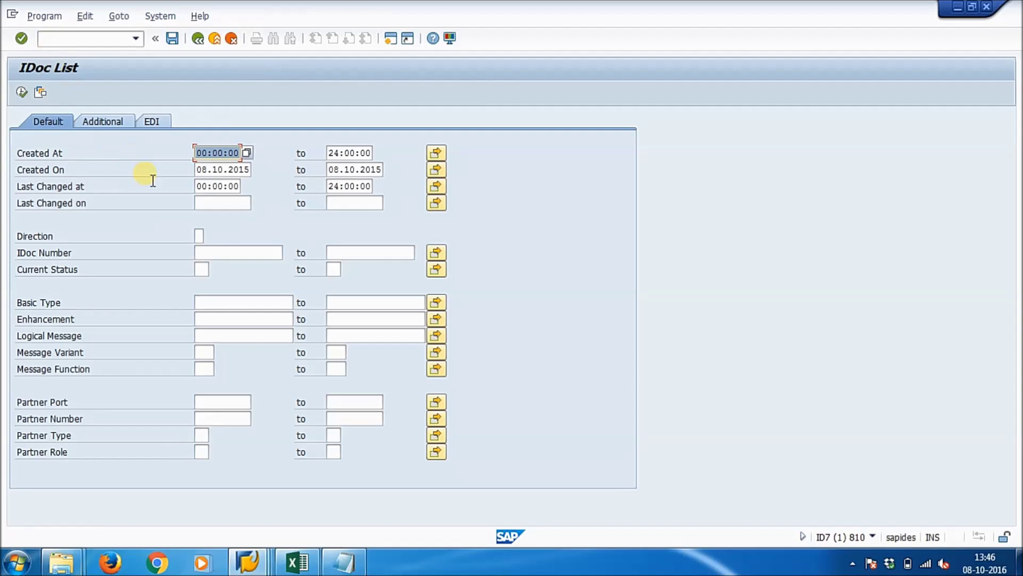
{"action": "left_click", "coordinate": [21, 92]}
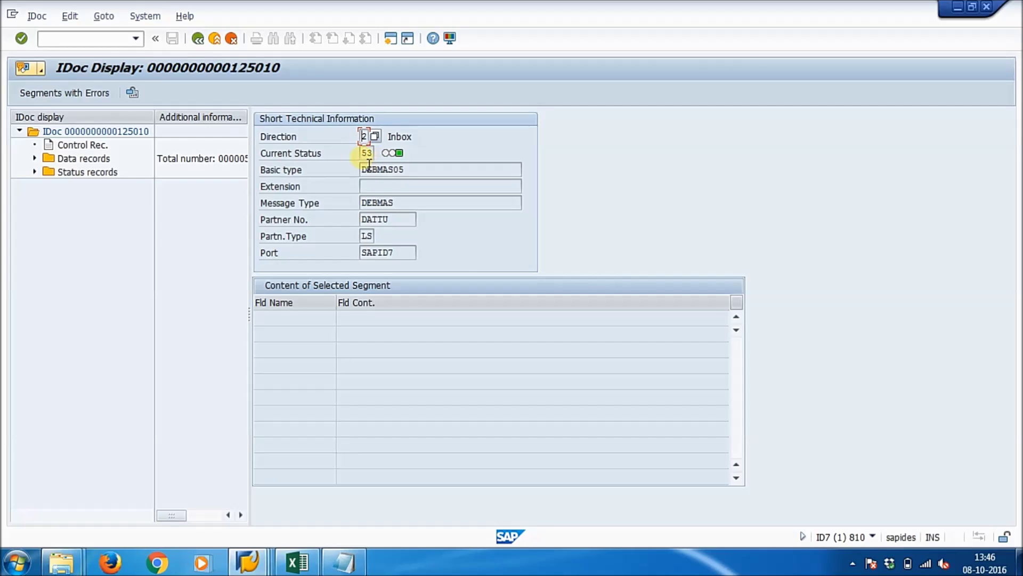
- Begin entering the /nse16n transaction code in the command field
{"action": "left_click", "coordinate": [56, 39]}
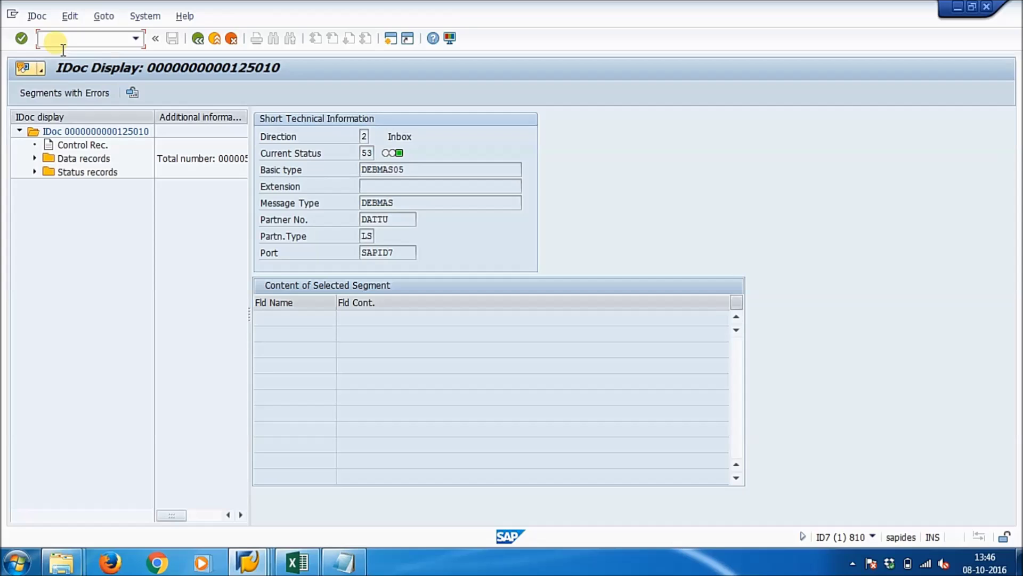
{"action": "type", "text": "/"}
{"action": "key", "text": "Left"}
{"action": "key", "text": "Left"}
- Browse table KNA1 in SE16N filtered by the sent customer's number, returning 1 hit
{"action": "type", "text": "se"}
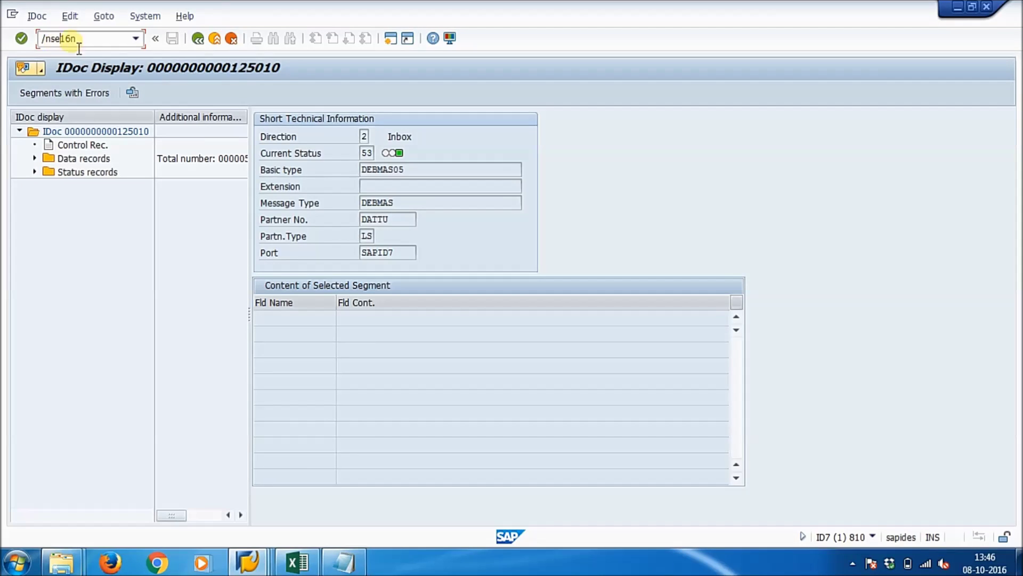
{"action": "key", "text": "Return"}
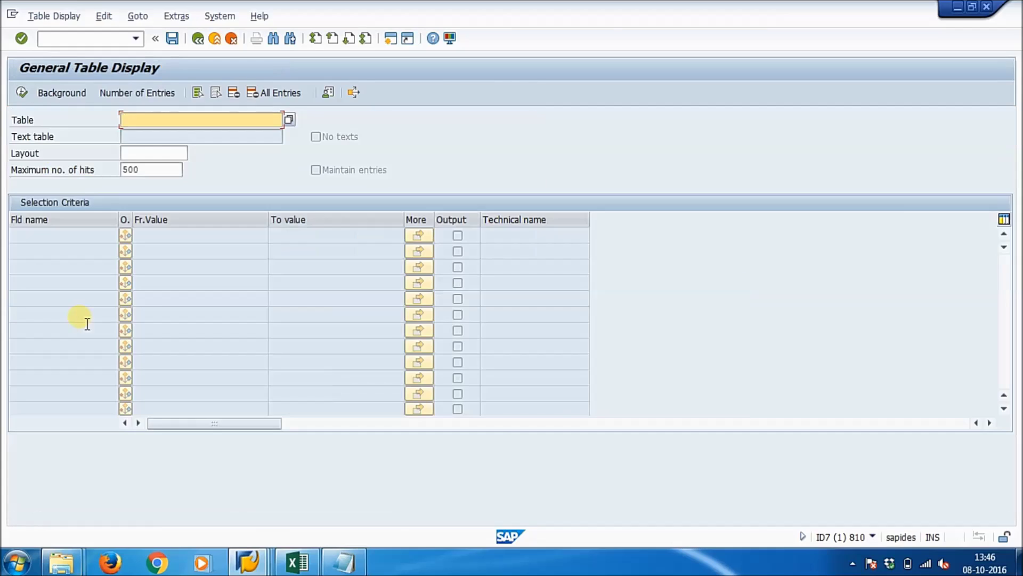
{"action": "type", "text": "kn"}
{"action": "key", "text": "Down"}
{"action": "key", "text": "Return"}
{"action": "key", "text": "Return"}
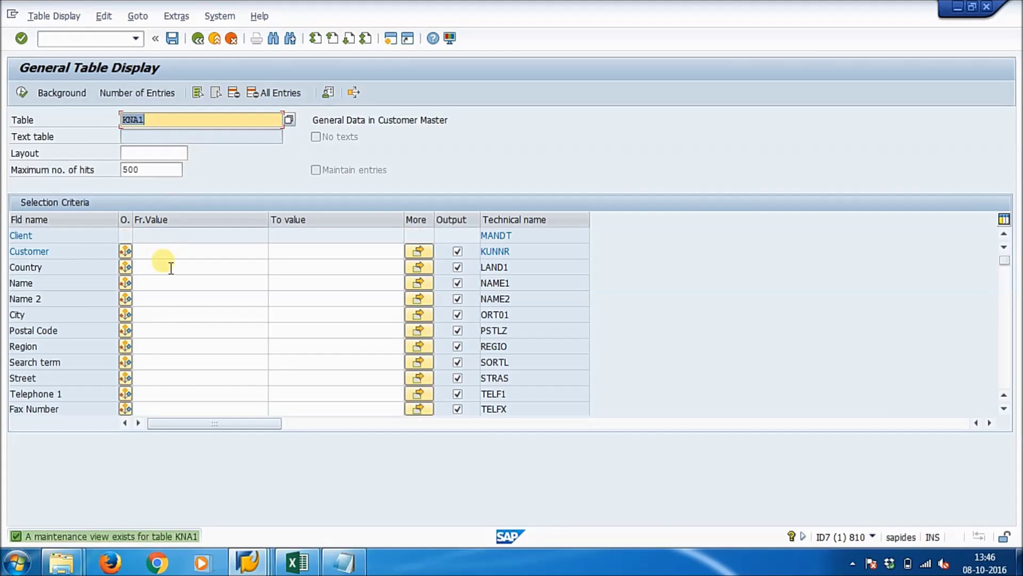
{"action": "left_click", "coordinate": [171, 258]}
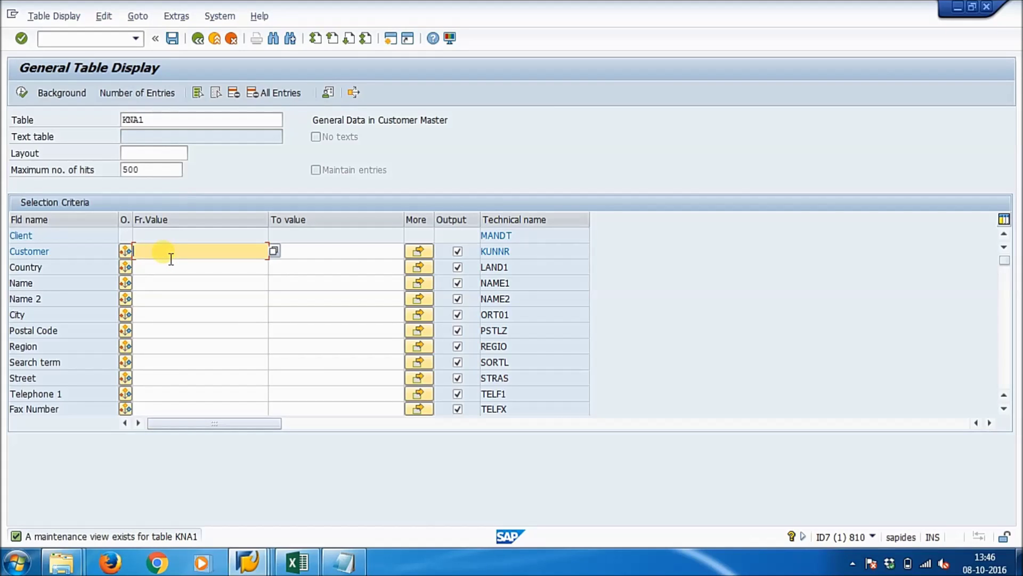
{"action": "type", "text": "9328"}
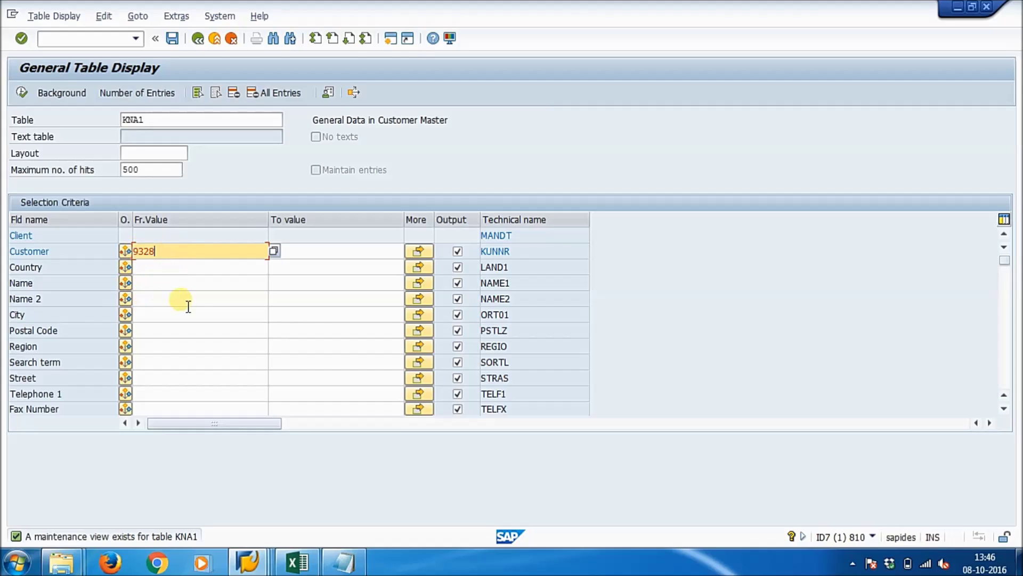
{"action": "left_click", "coordinate": [23, 93]}
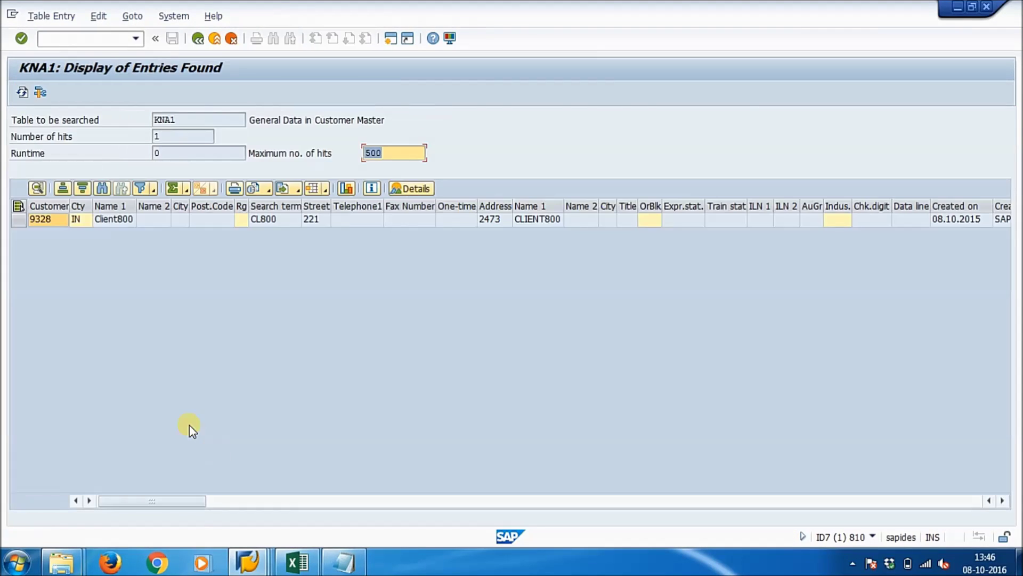